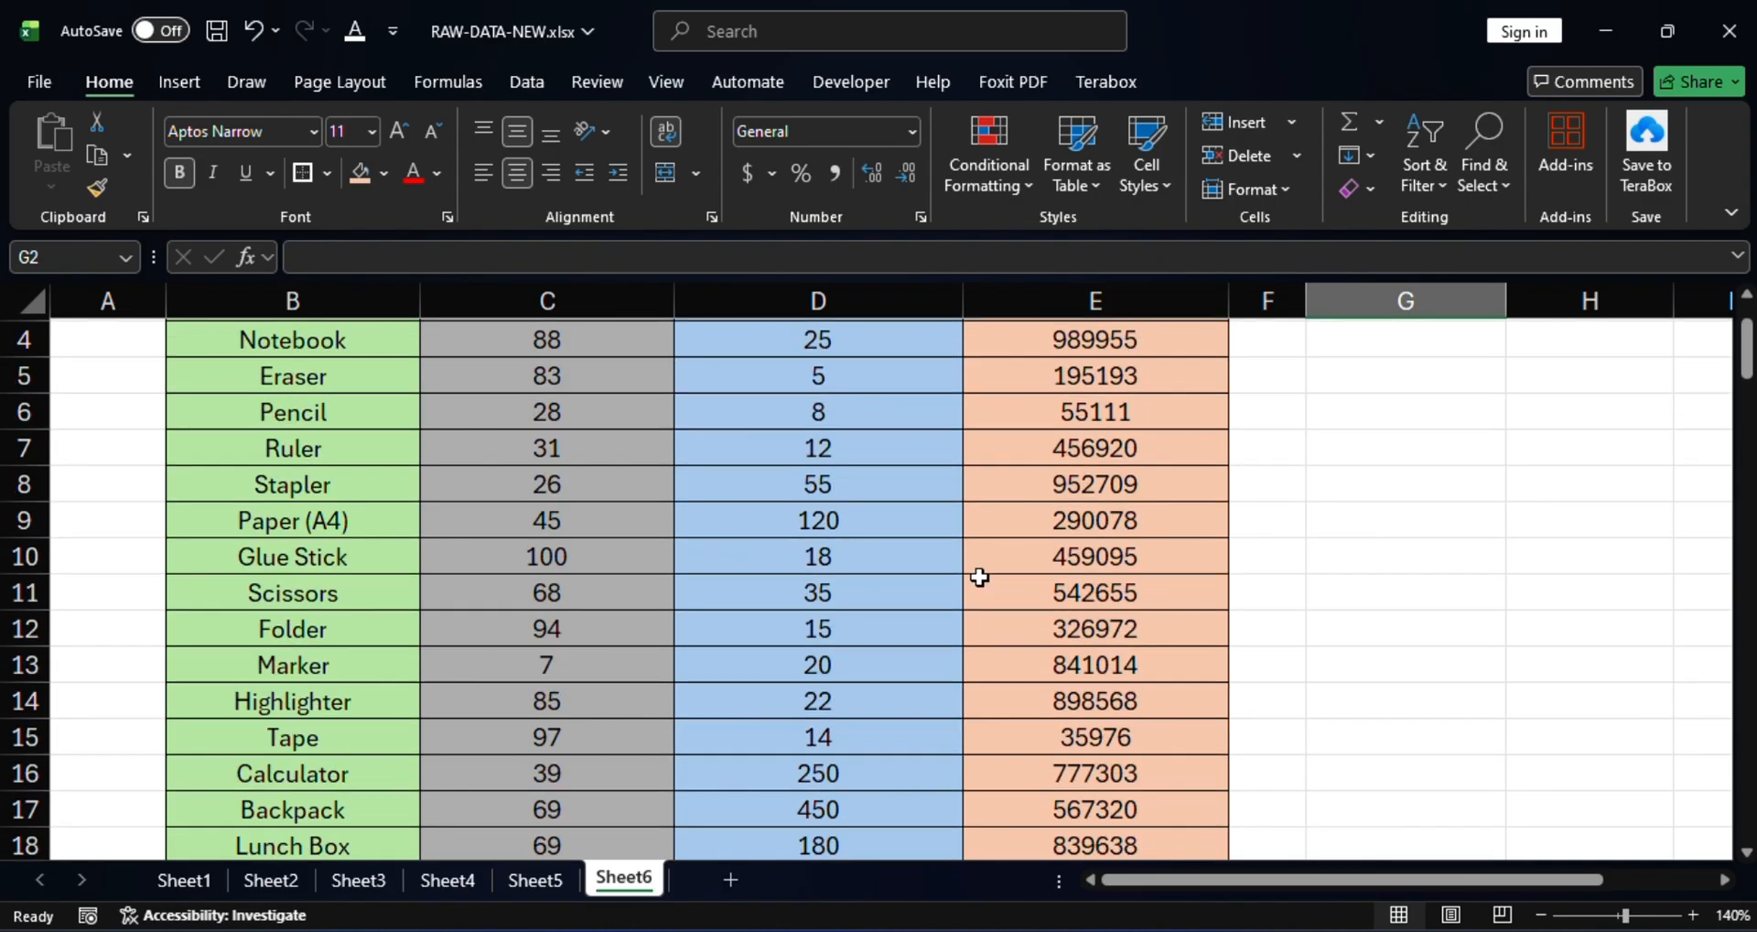
Review the product table's QTY, Price (₱) and Product Code column headings.
{"action": "scroll", "coordinate": [976, 575], "scroll_direction": "down", "scroll_amount": 7}
{"action": "scroll", "coordinate": [978, 579], "scroll_direction": "up", "scroll_amount": 5}
{"action": "scroll", "coordinate": [979, 579], "scroll_direction": "up", "scroll_amount": 3}
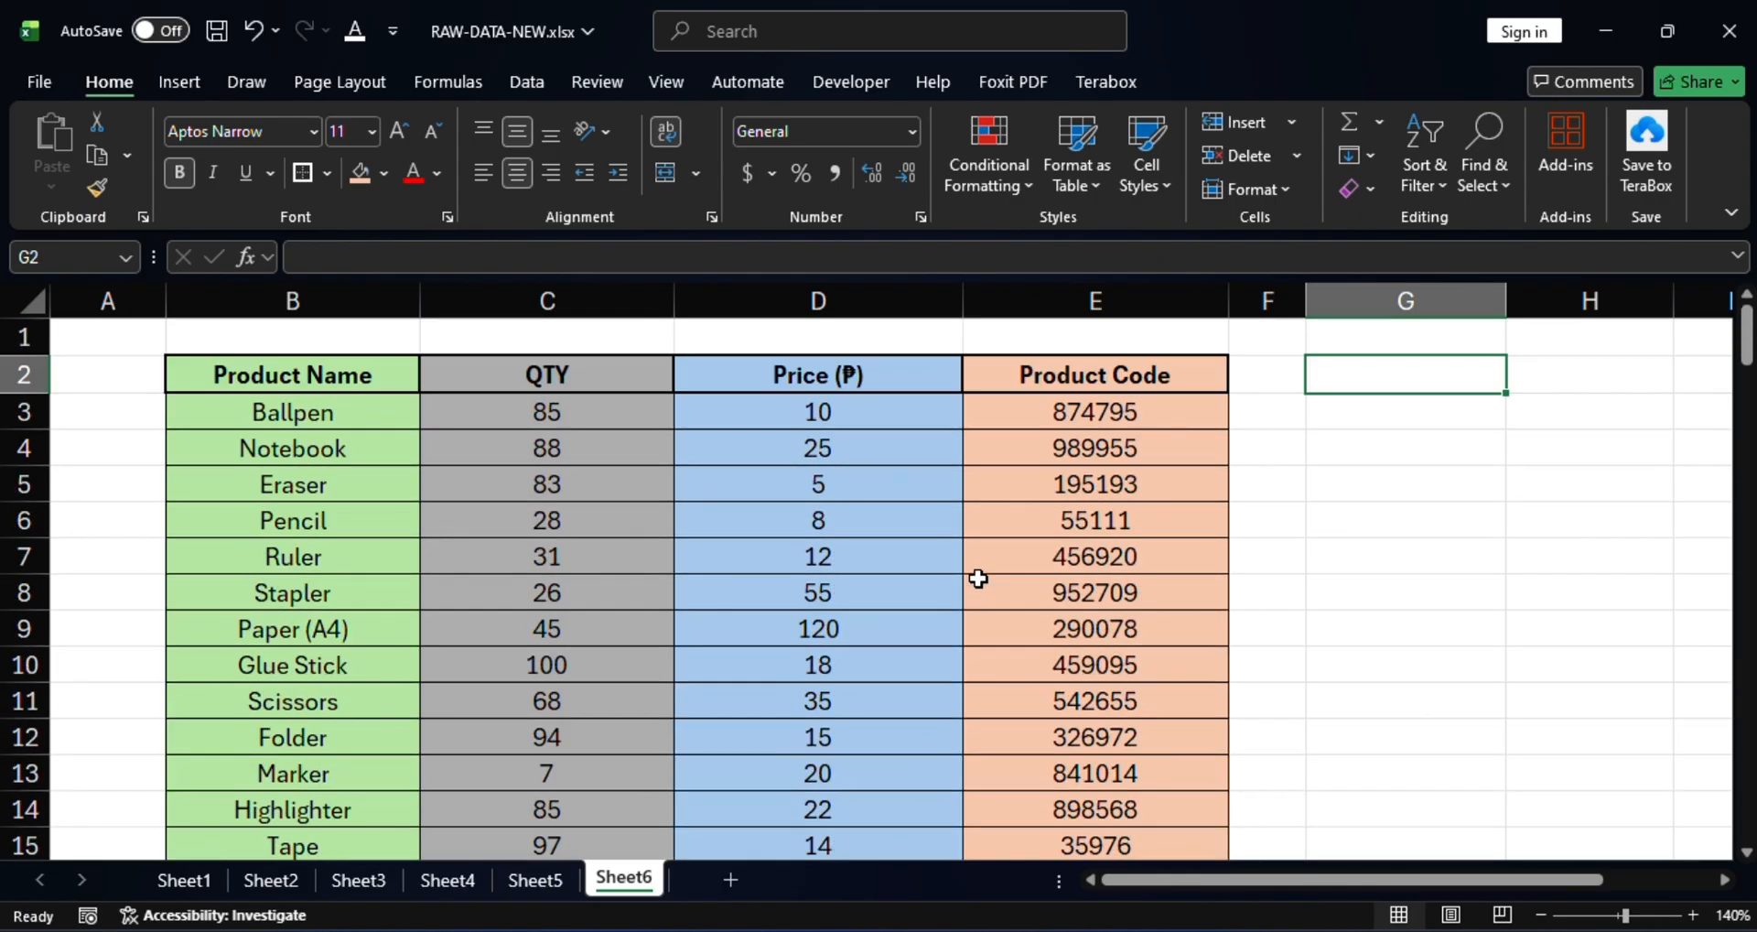
{"action": "left_click", "coordinate": [581, 375]}
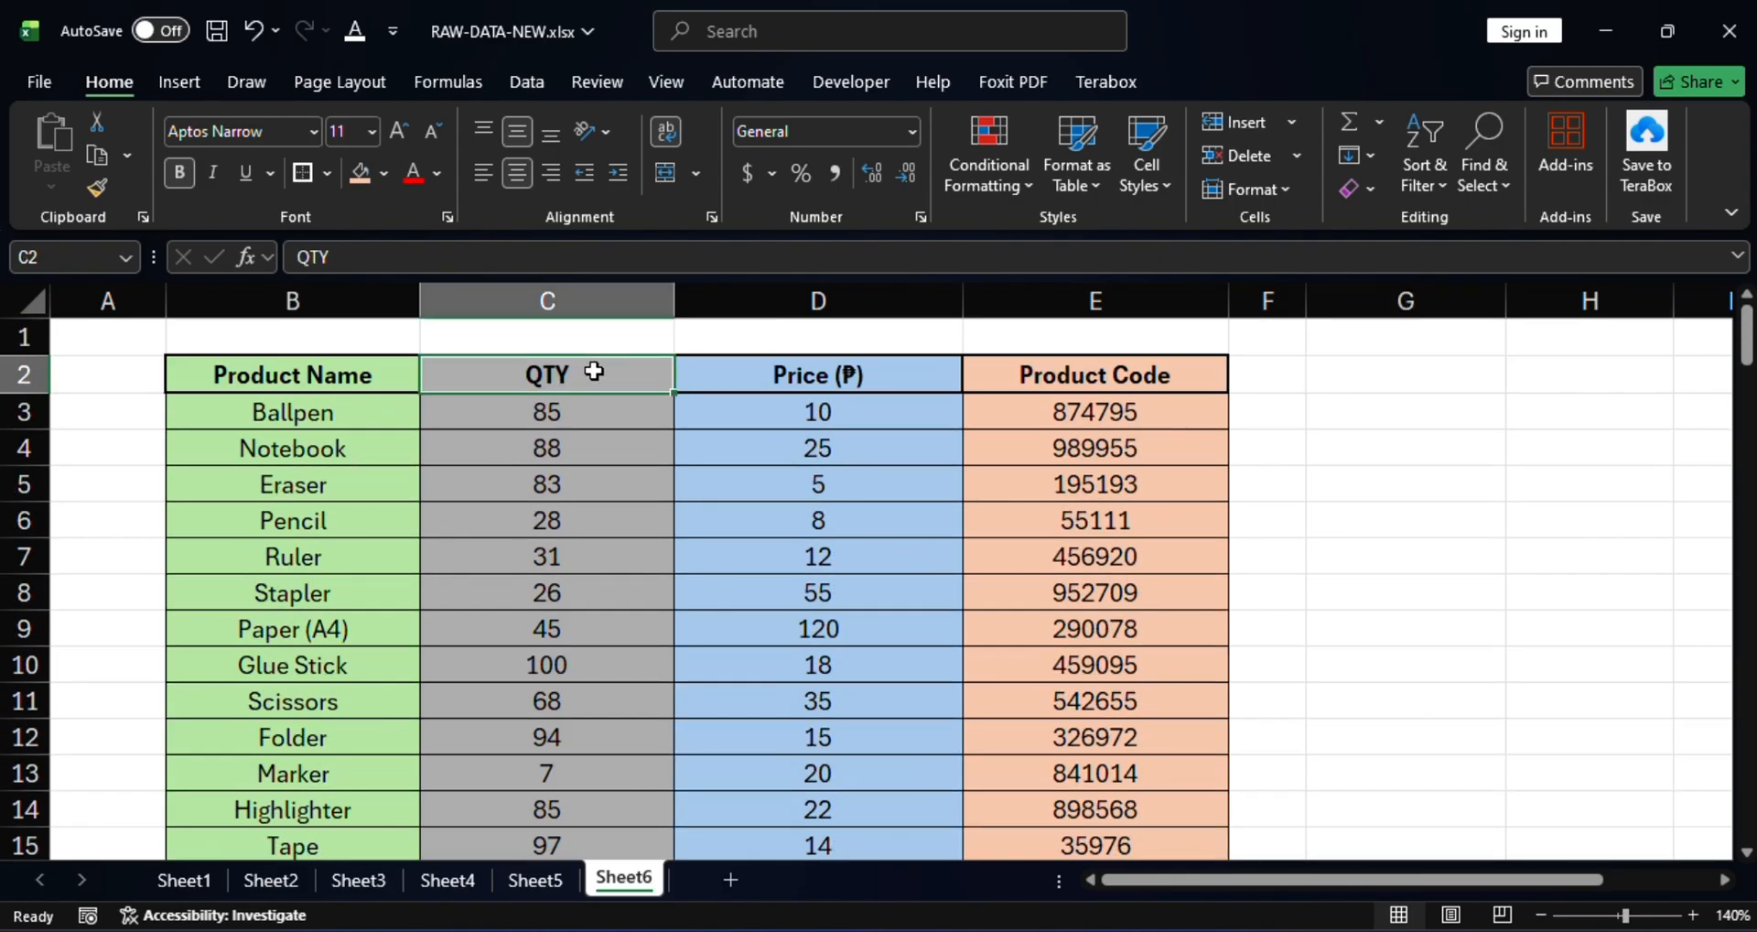
{"action": "left_click", "coordinate": [833, 380]}
{"action": "left_click", "coordinate": [1151, 381]}
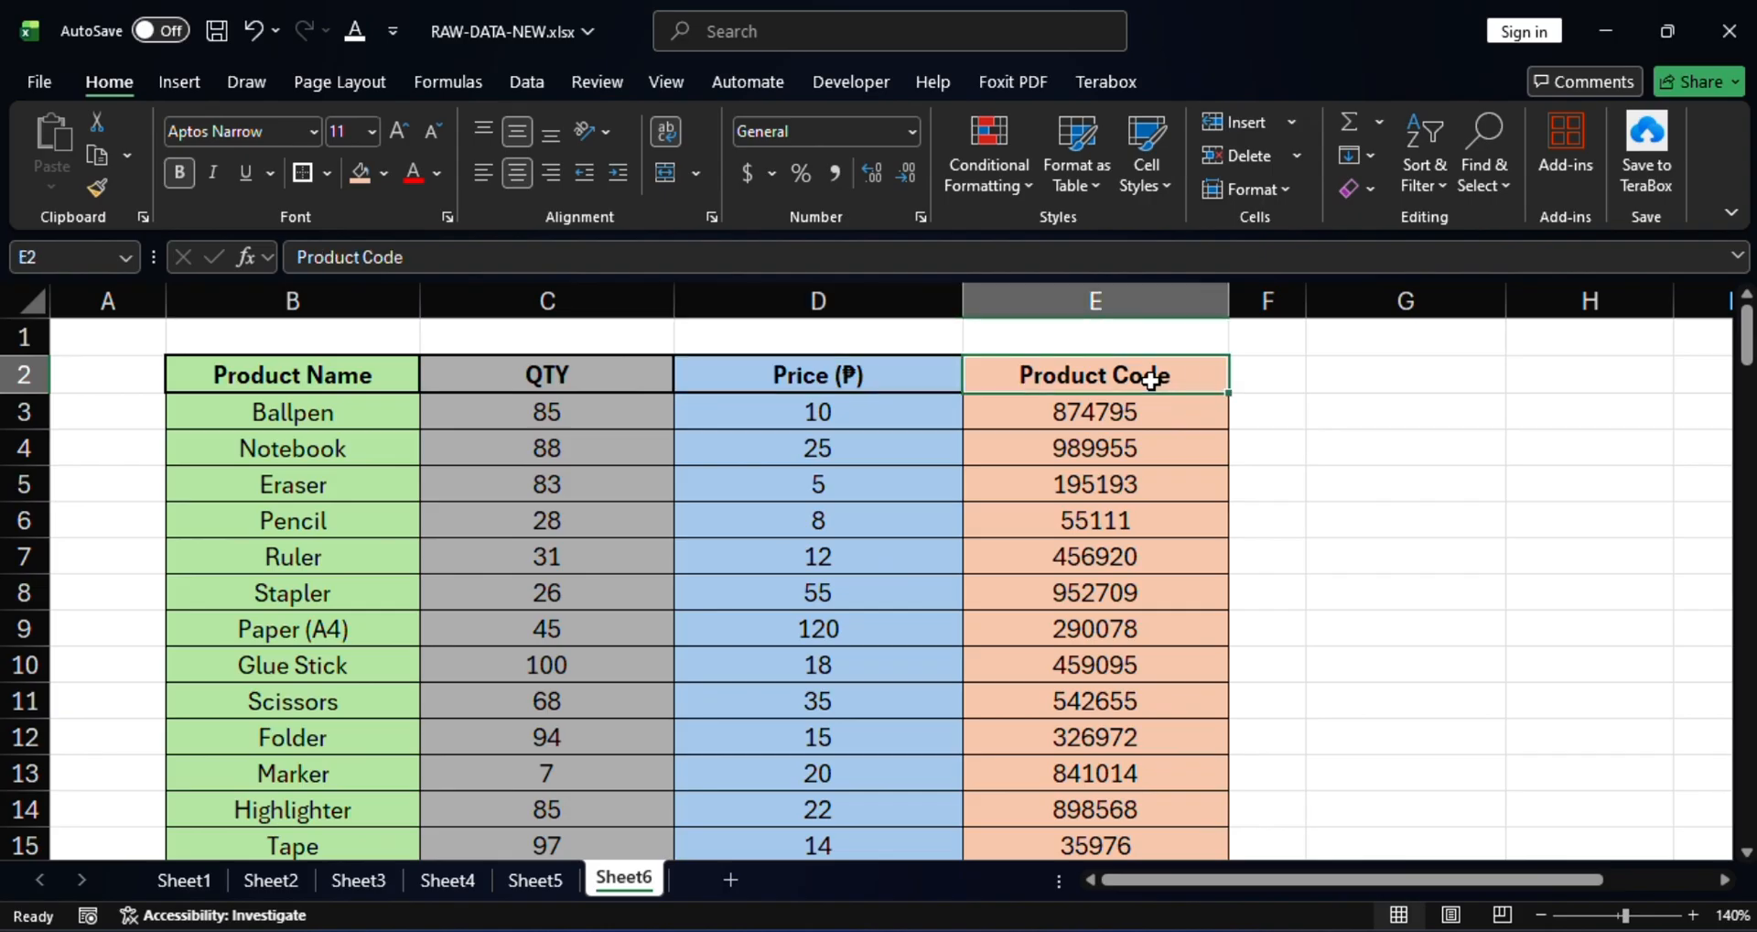
{"action": "scroll", "coordinate": [1043, 580], "scroll_direction": "down", "scroll_amount": 2}
{"action": "scroll", "coordinate": [1048, 580], "scroll_direction": "up", "scroll_amount": 2}
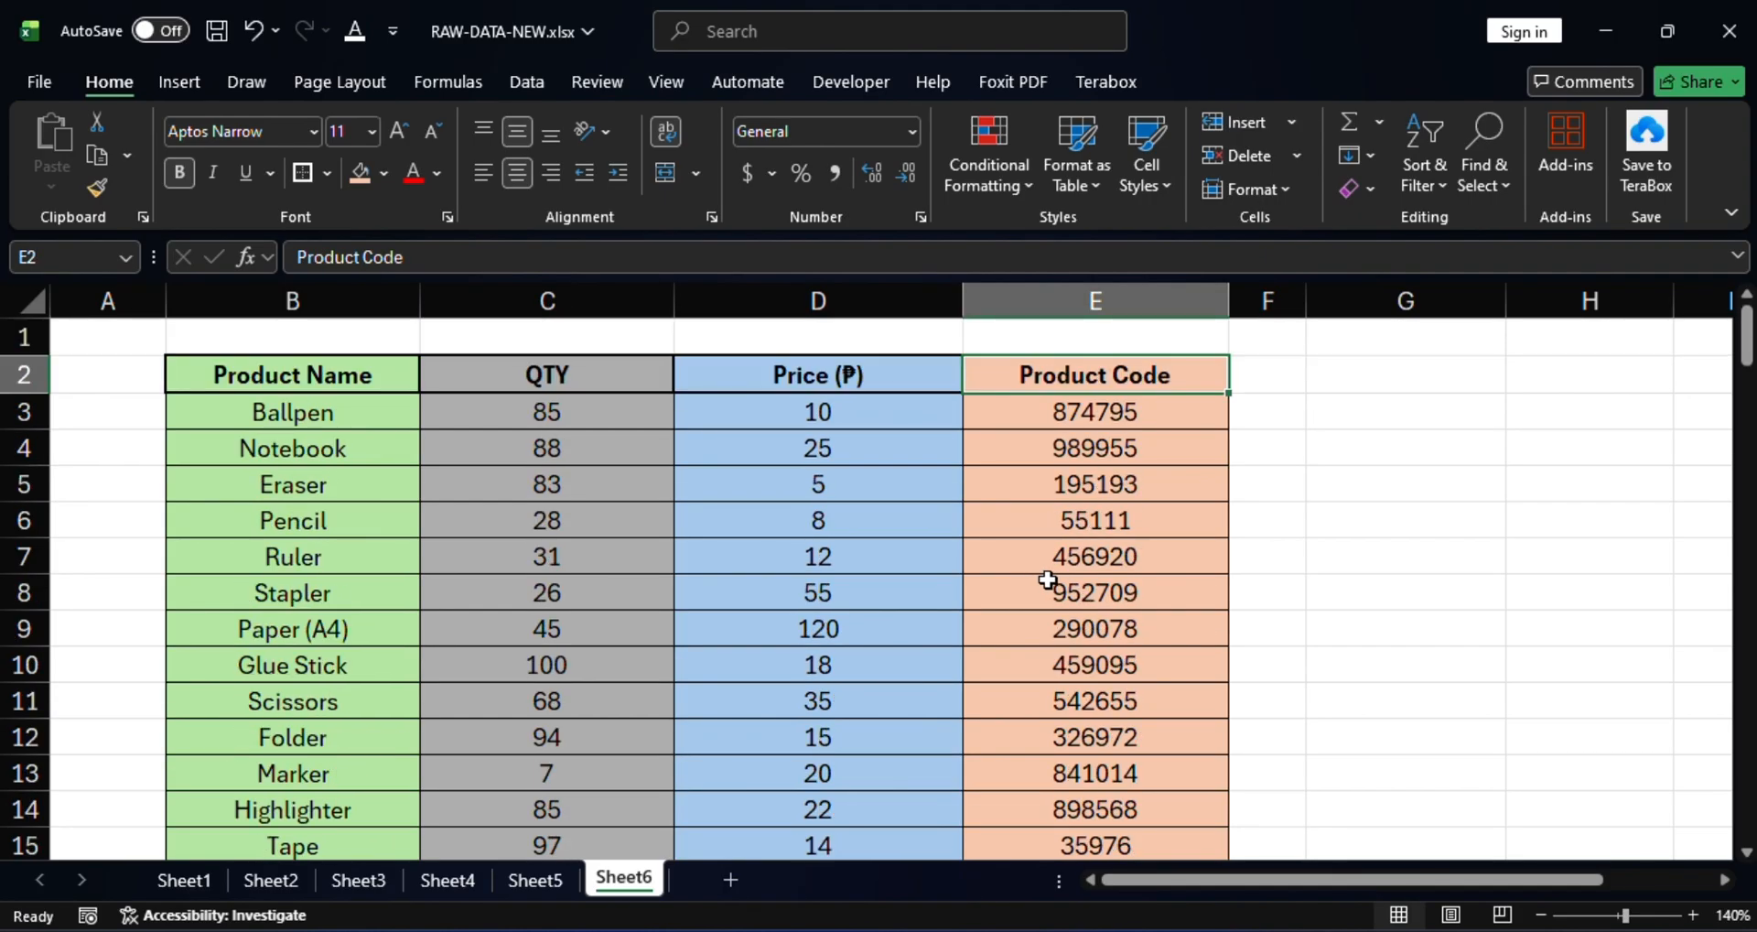
Enter the heading 'Product Name' in G2.
{"action": "left_click", "coordinate": [1415, 380]}
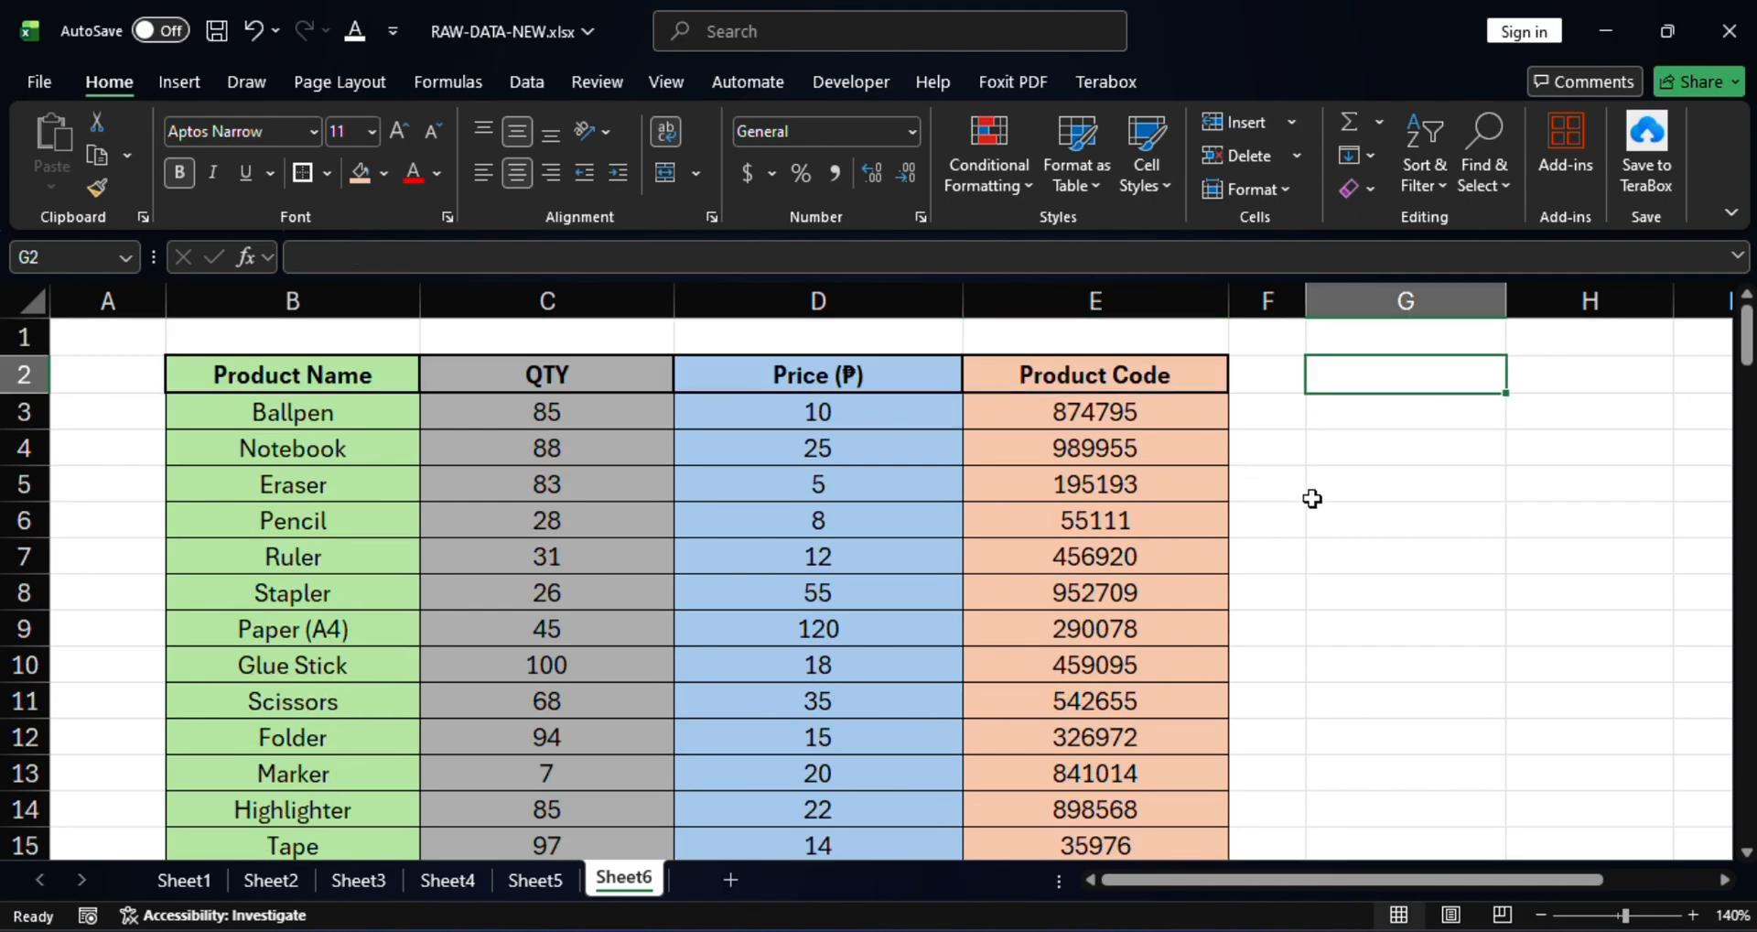
{"action": "type", "text": "Pr"}
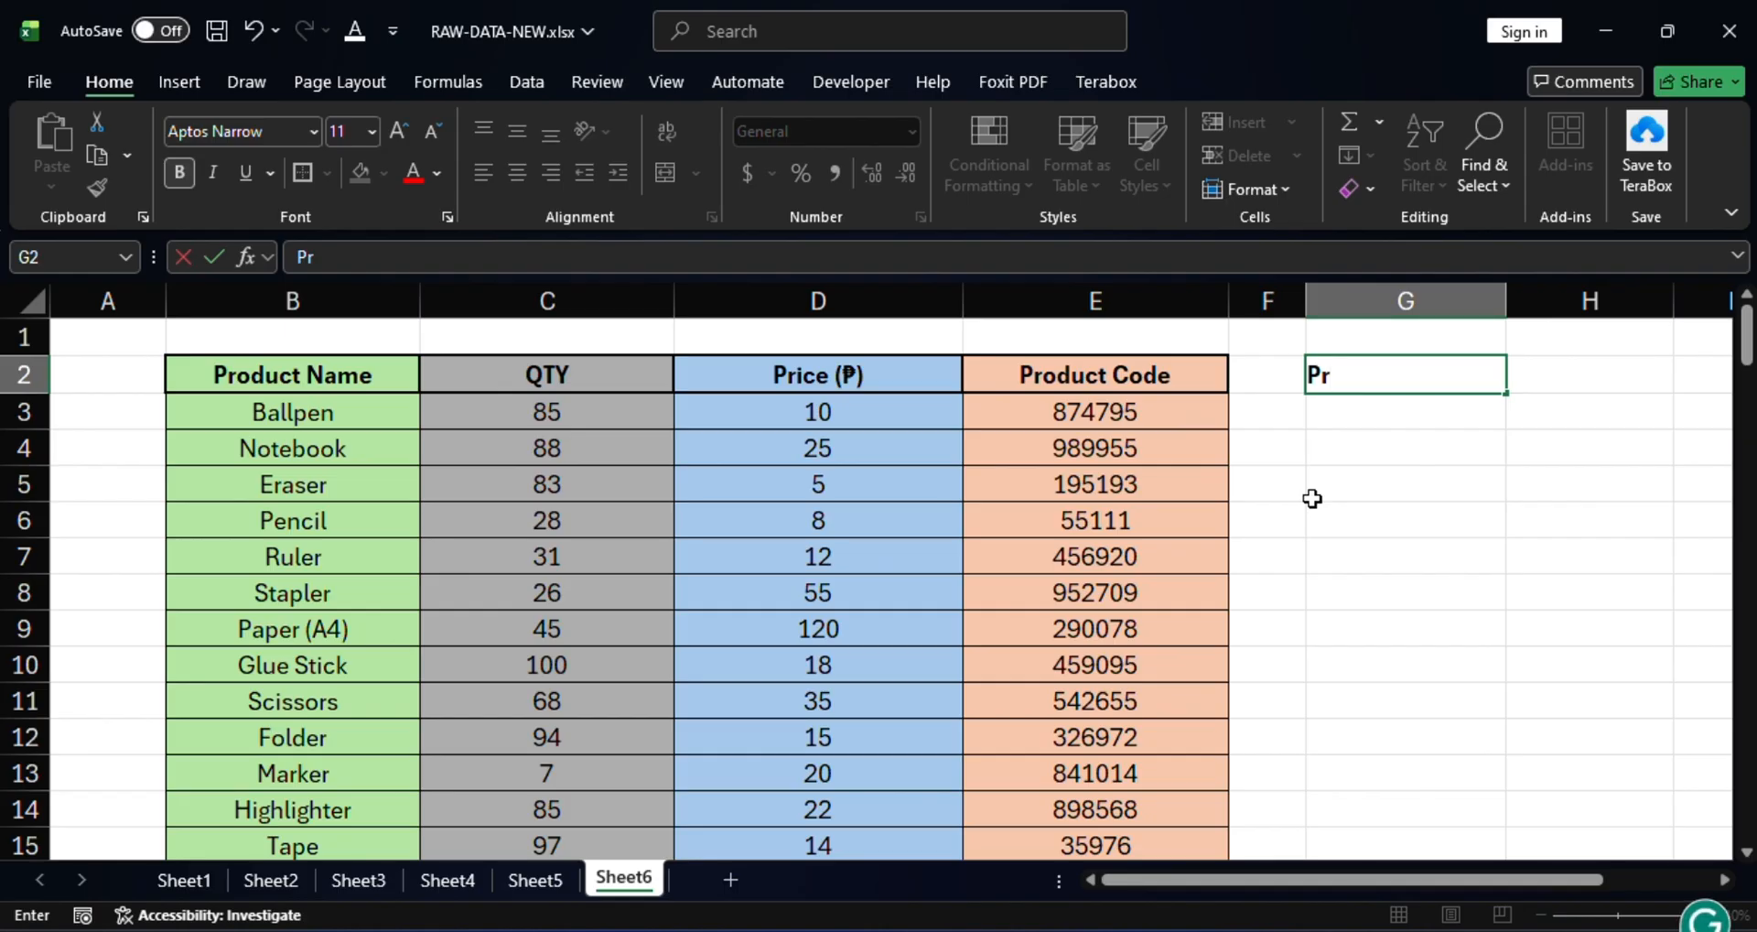
{"action": "type", "text": "oduct"}
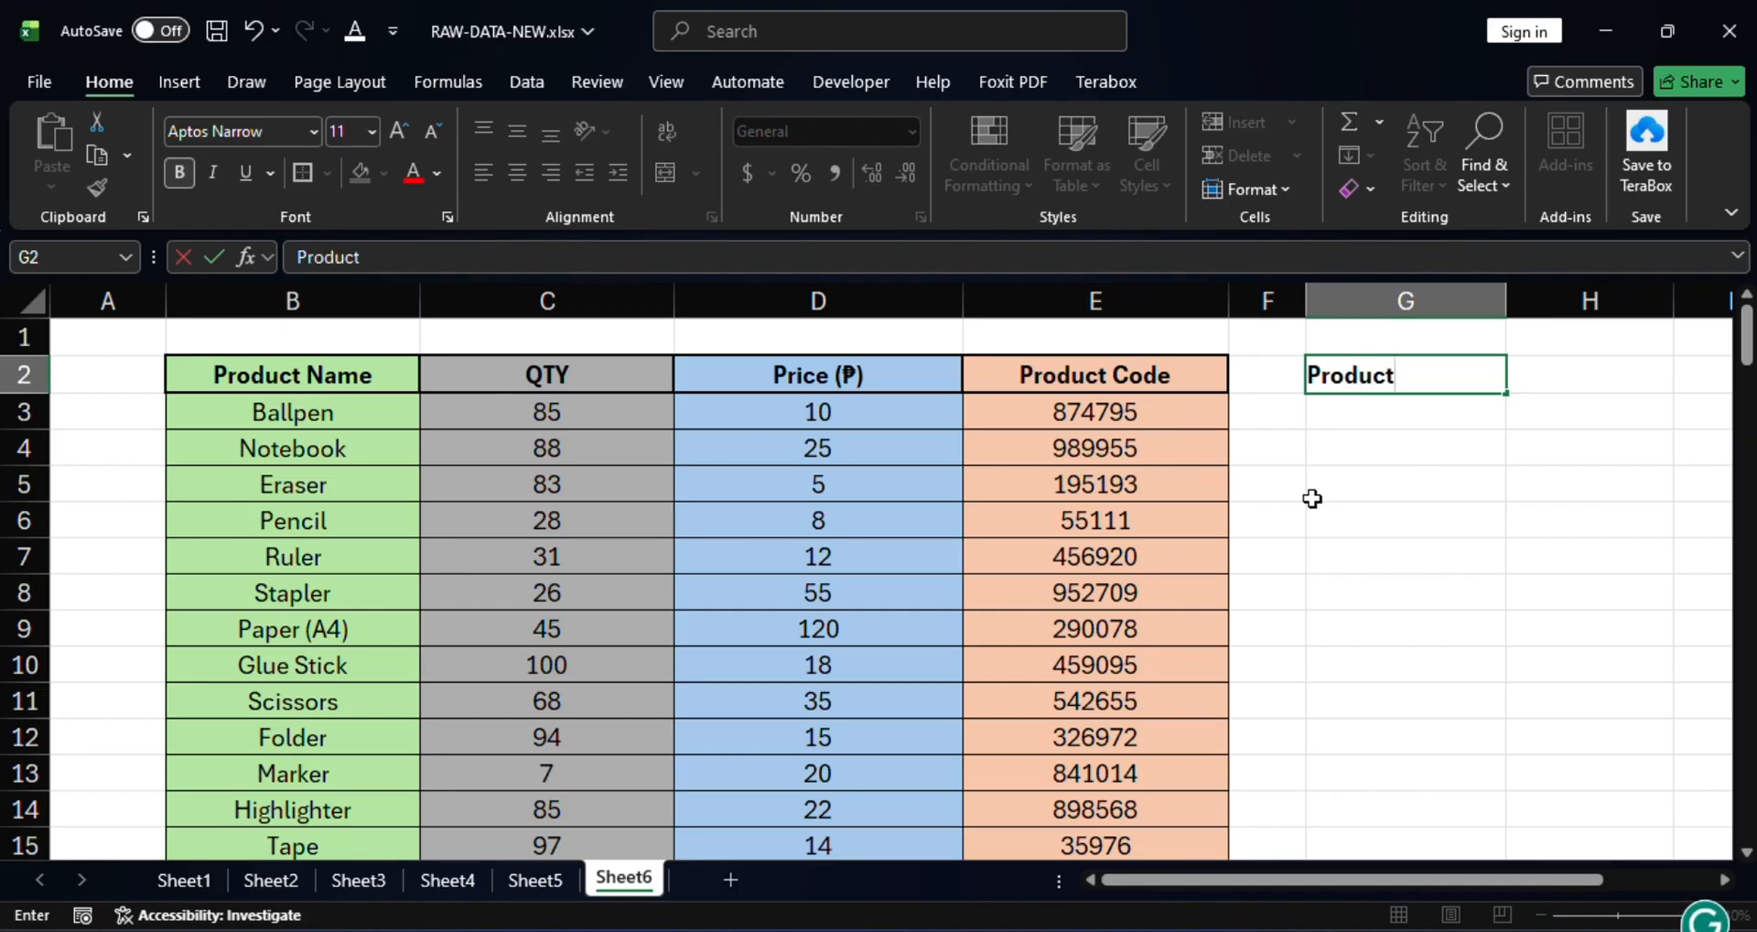
{"action": "type", "text": "s"}
{"action": "key", "text": "BackSpace"}
{"action": "type", "text": "Name"}
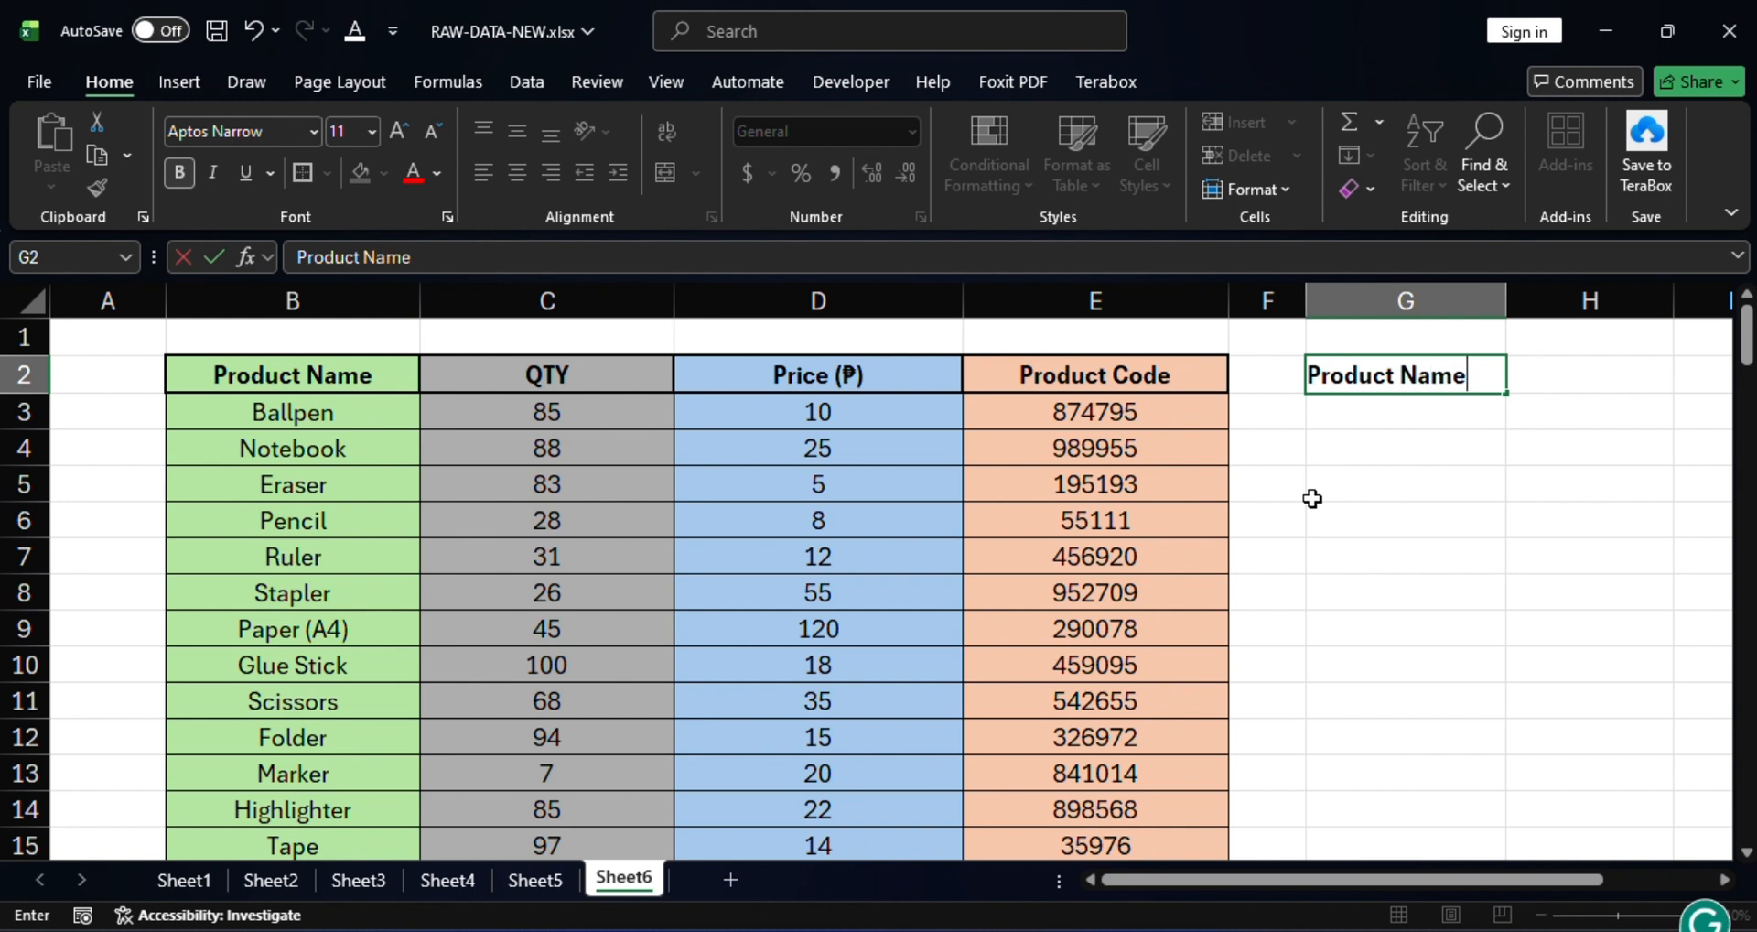
{"action": "key", "text": "Return"}
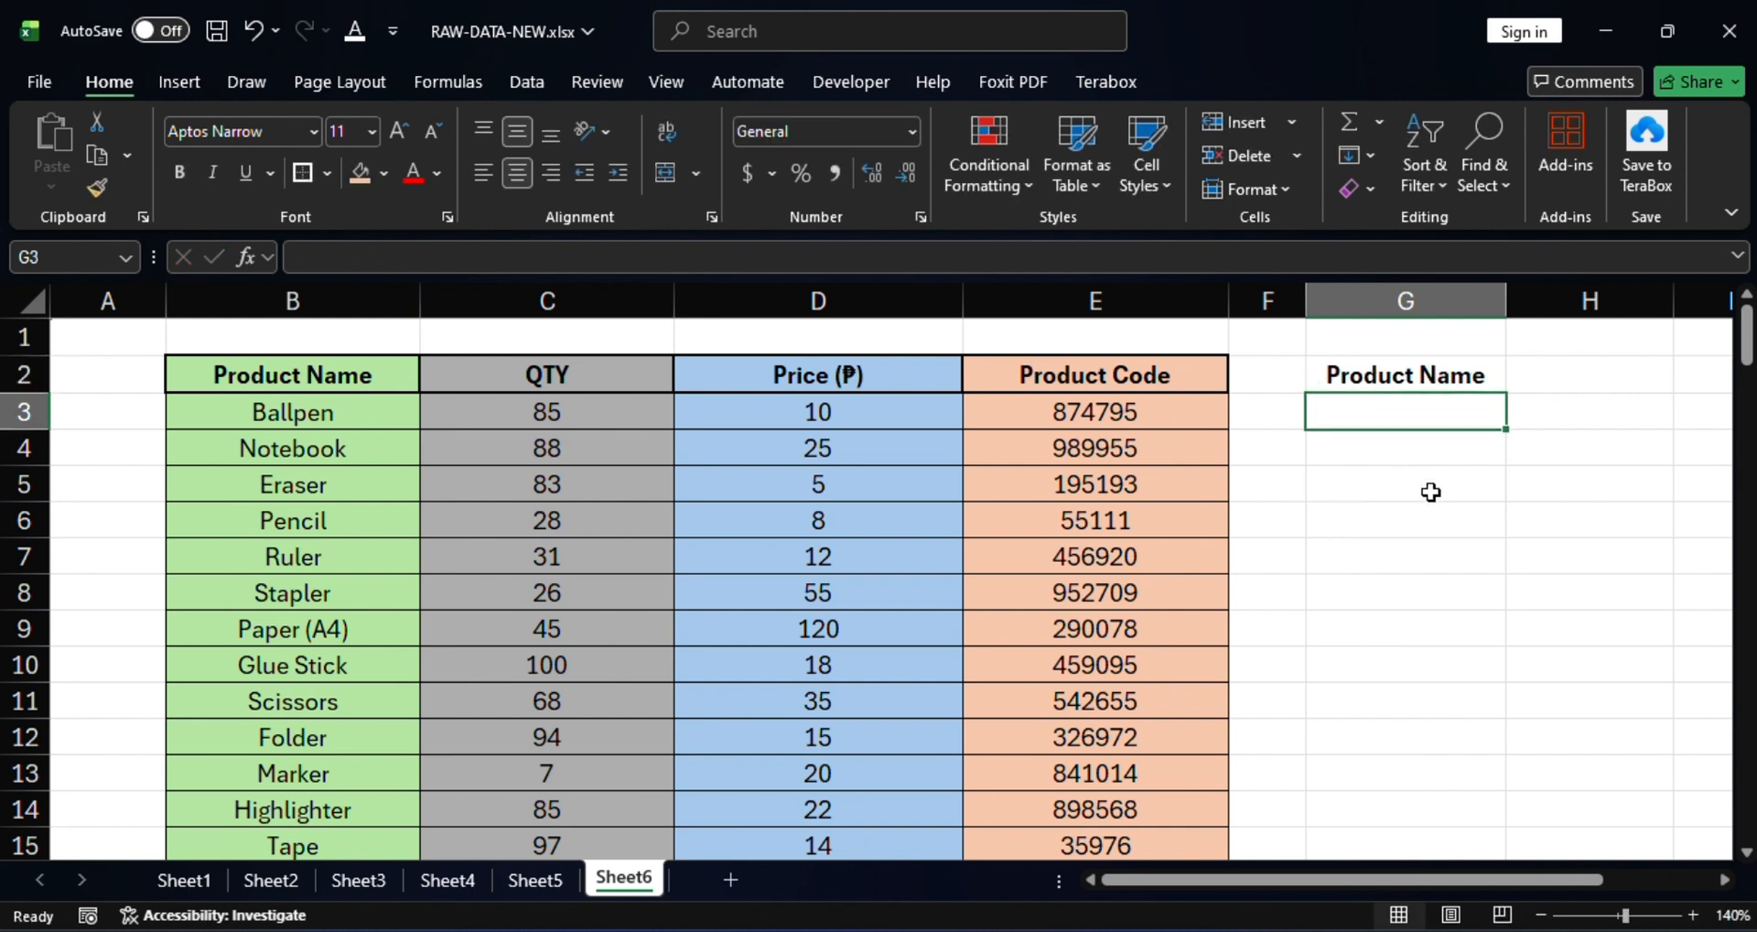
Enter the product 'Mouse' in G3 below the heading.
{"action": "left_click", "coordinate": [1430, 492]}
{"action": "left_click", "coordinate": [1396, 403]}
{"action": "left_click", "coordinate": [351, 409]}
{"action": "scroll", "coordinate": [351, 476], "scroll_direction": "down", "scroll_amount": 2}
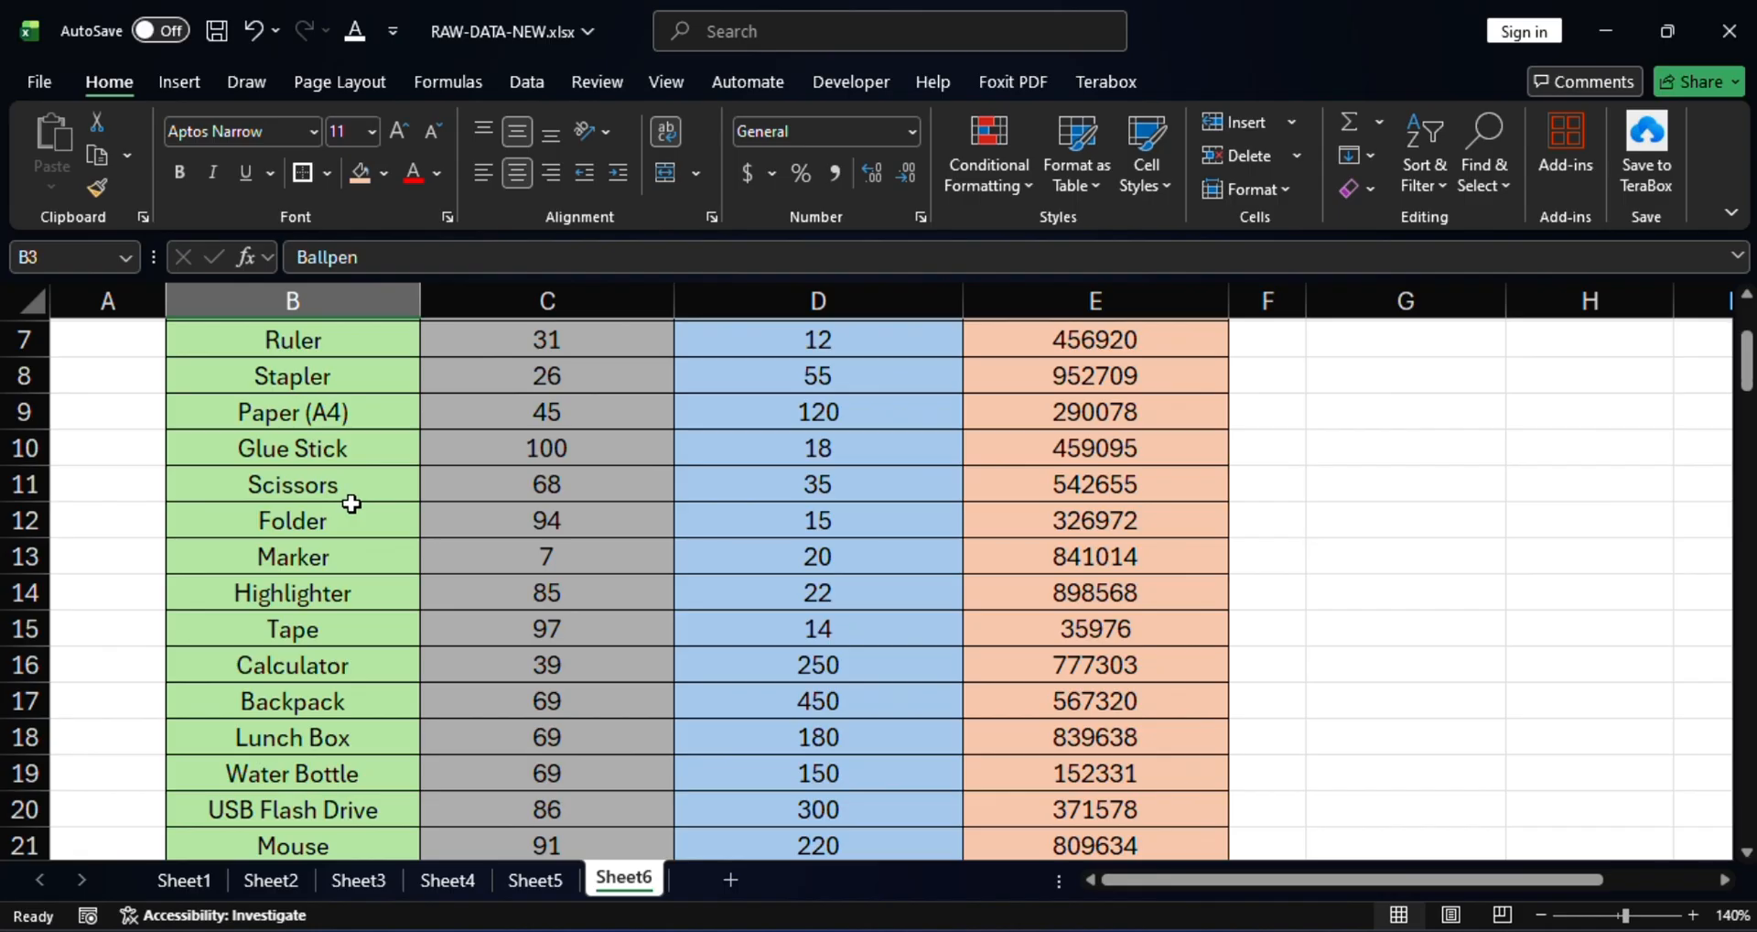
{"action": "scroll", "coordinate": [351, 503], "scroll_direction": "up", "scroll_amount": 2}
{"action": "scroll", "coordinate": [352, 504], "scroll_direction": "down", "scroll_amount": 2}
{"action": "scroll", "coordinate": [351, 503], "scroll_direction": "up", "scroll_amount": 2}
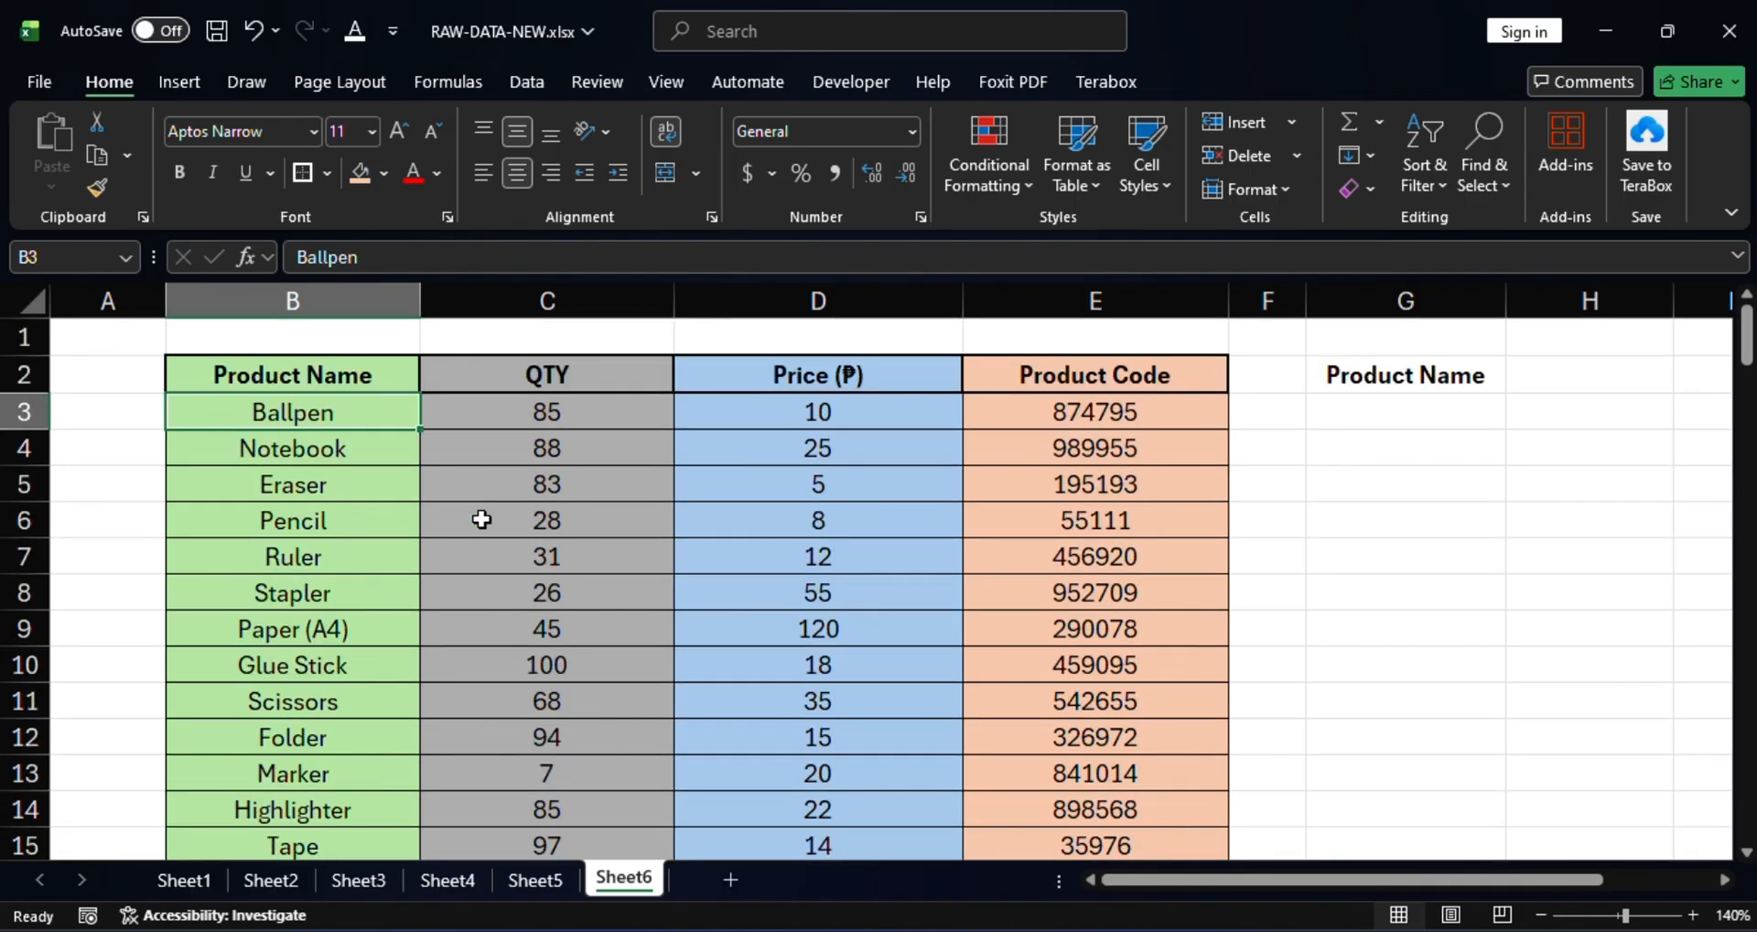
{"action": "left_click", "coordinate": [1398, 413]}
{"action": "type", "text": "Mouse"}
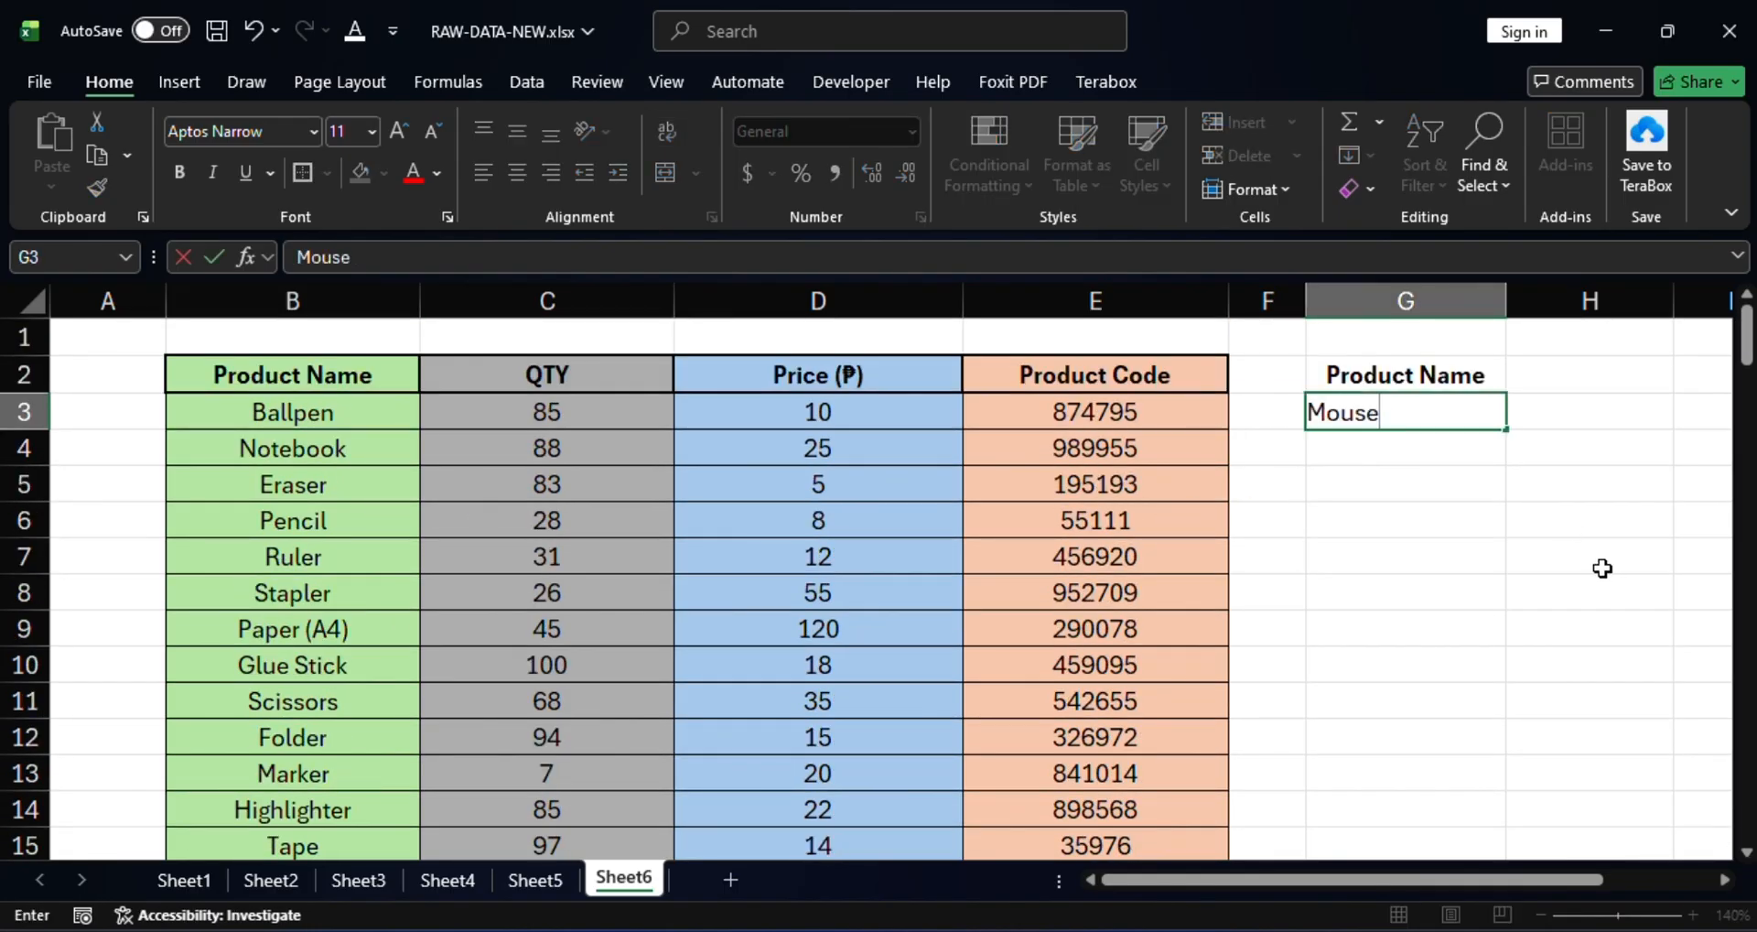
{"action": "left_click", "coordinate": [1465, 562]}
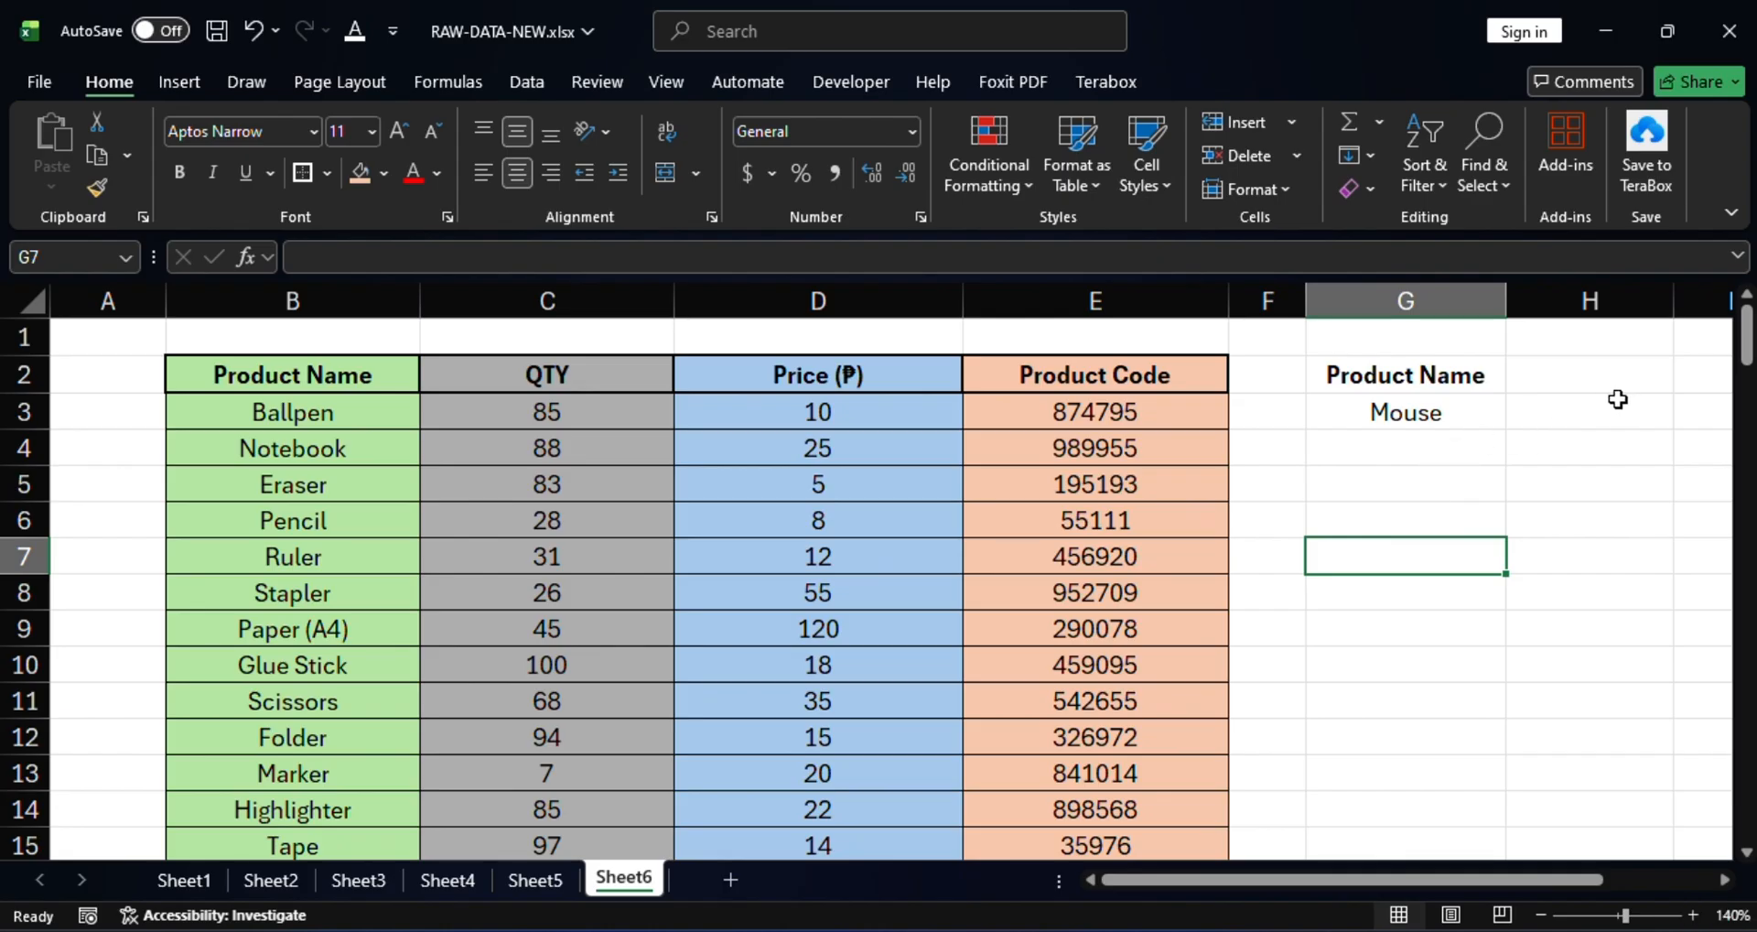
Check the Product Name heading and Mouse entry against the neighbouring H cells.
{"action": "left_click", "coordinate": [1584, 378]}
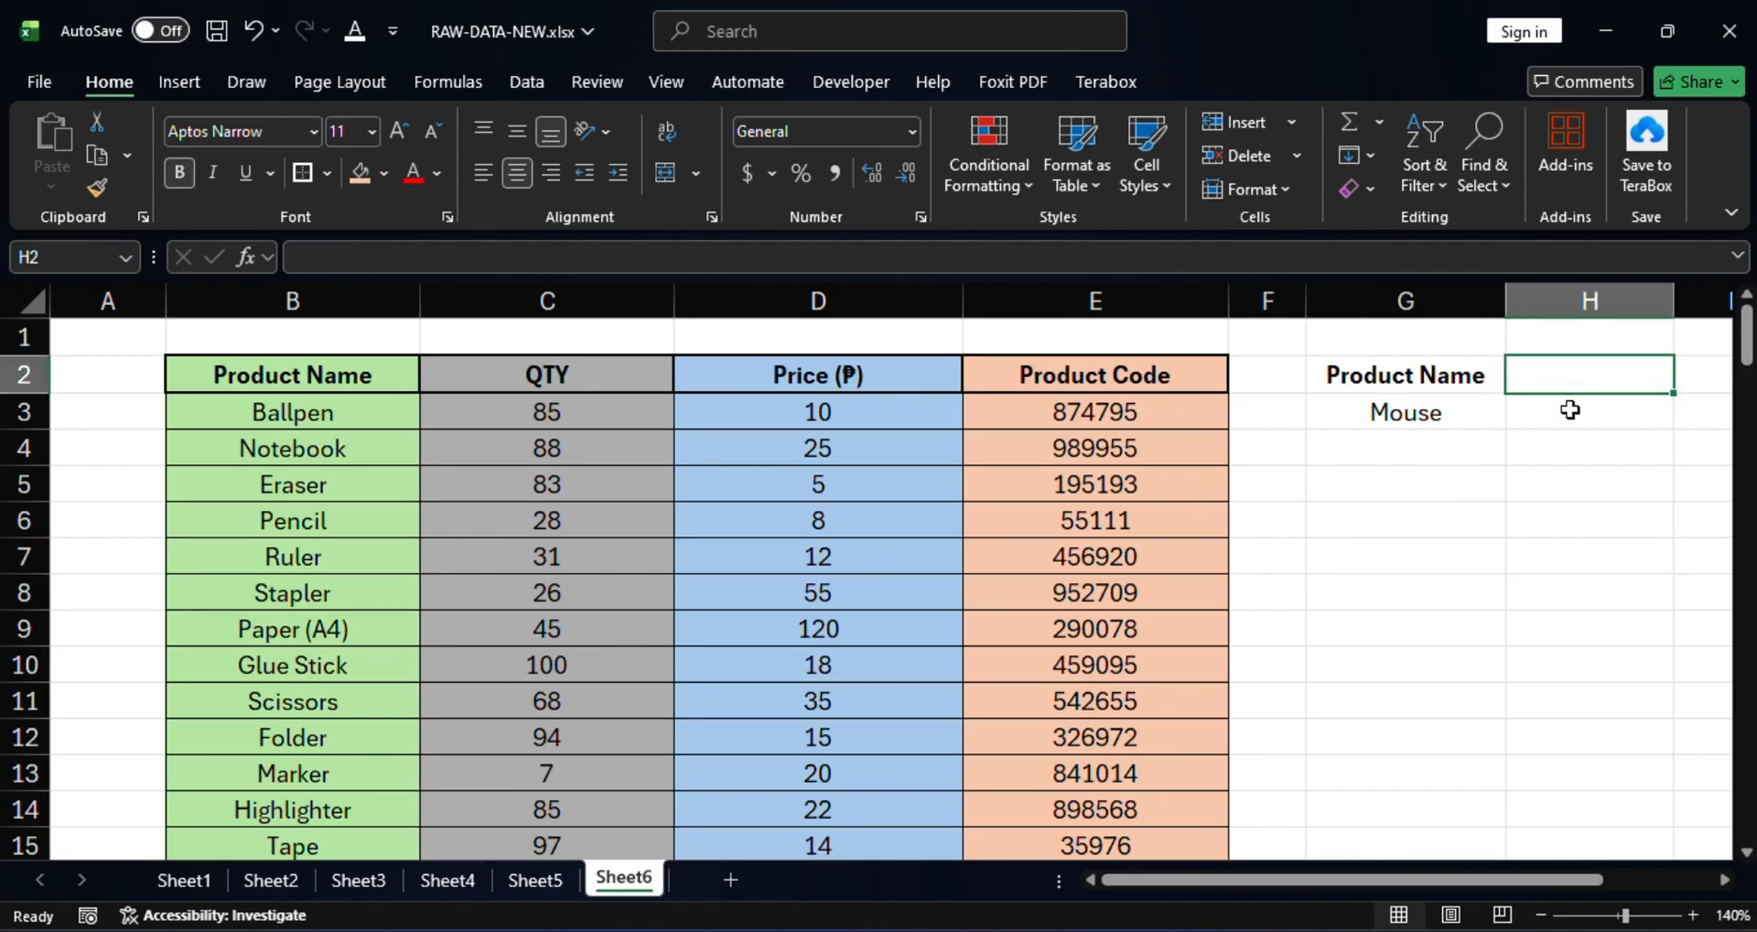
{"action": "left_click", "coordinate": [1571, 409]}
{"action": "left_click", "coordinate": [1459, 377]}
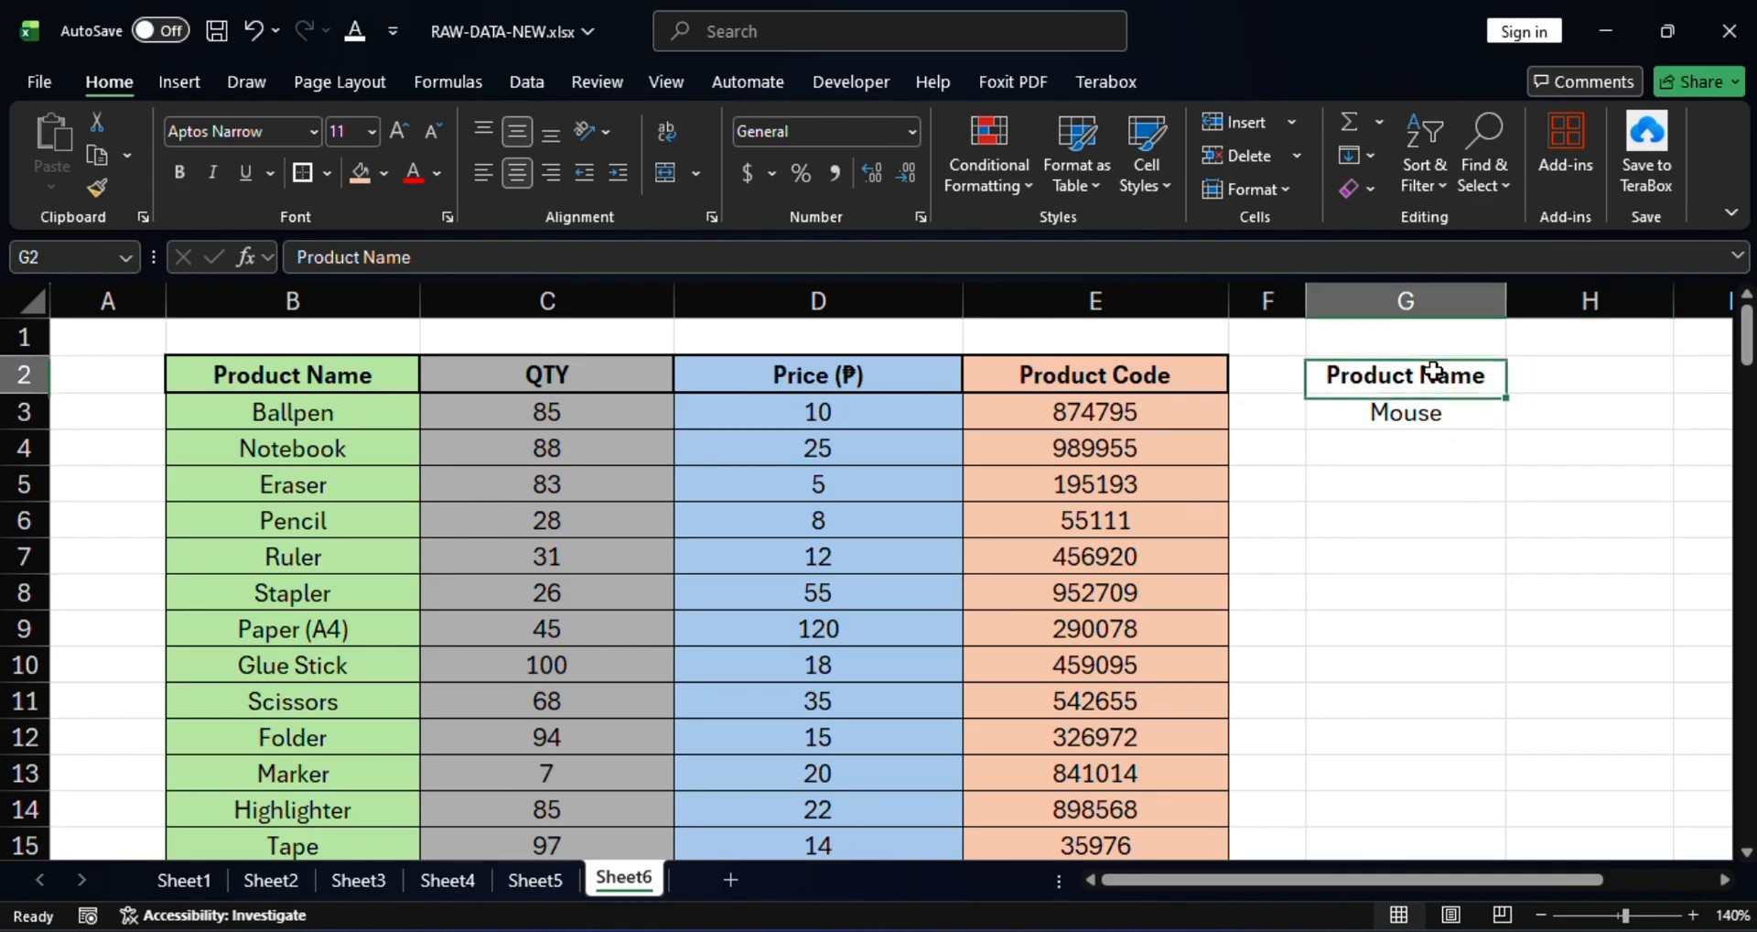
{"action": "left_click", "coordinate": [1440, 413]}
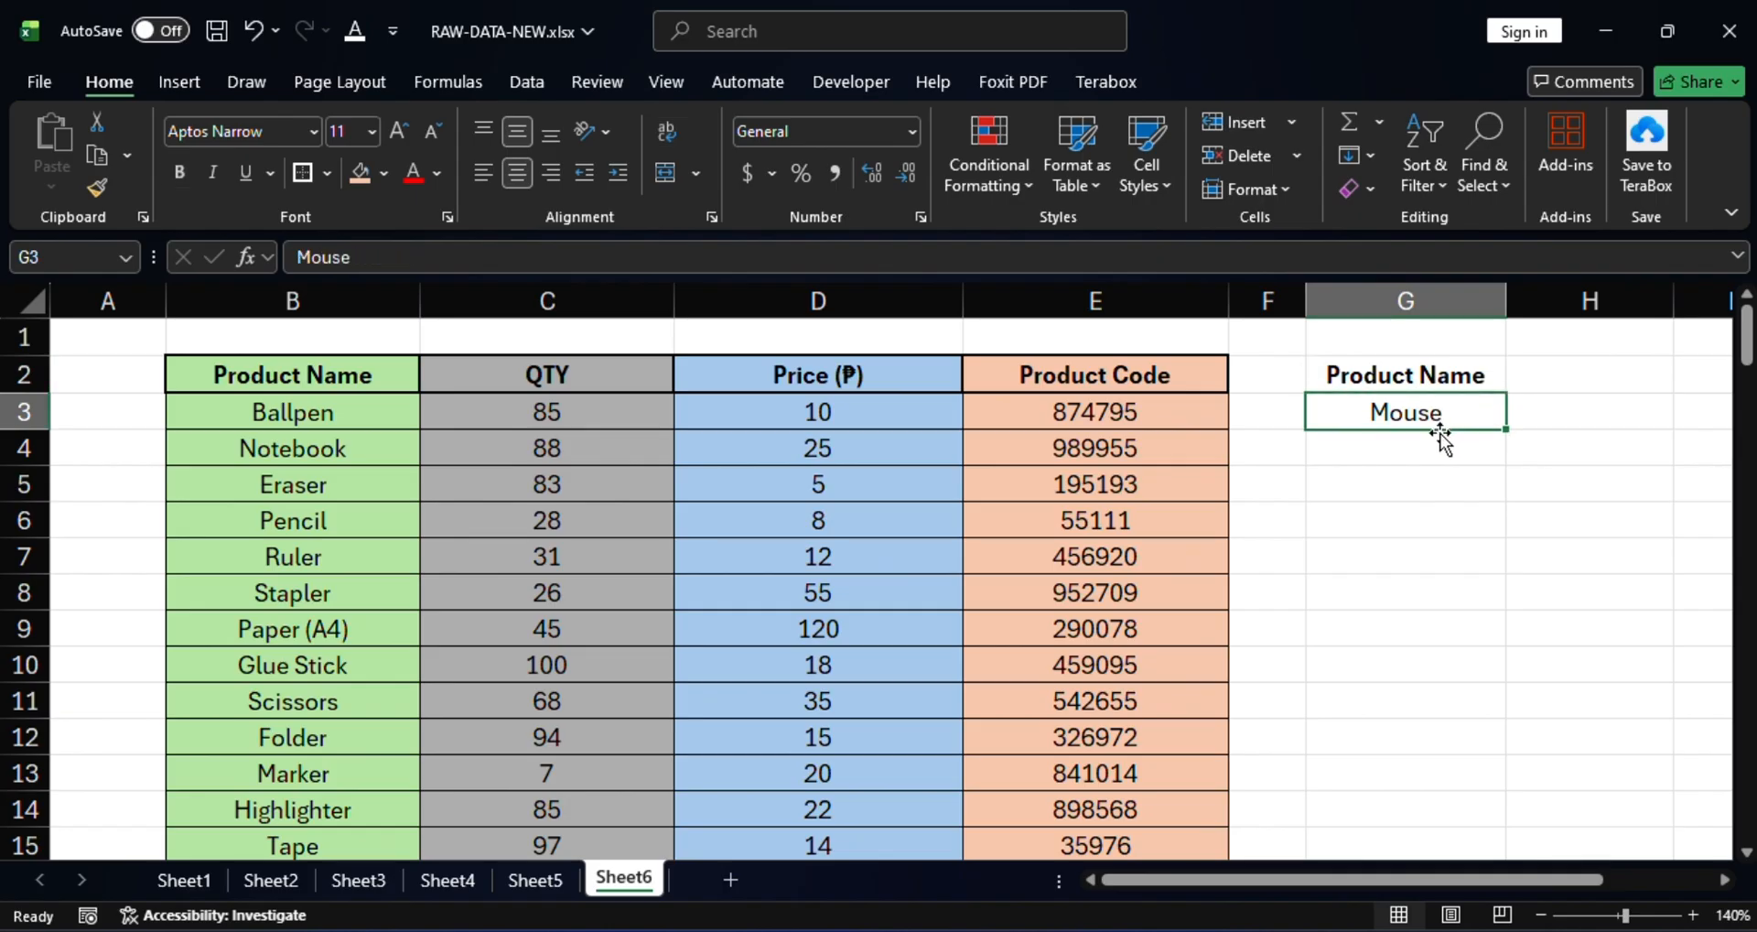
{"action": "left_click", "coordinate": [1594, 377]}
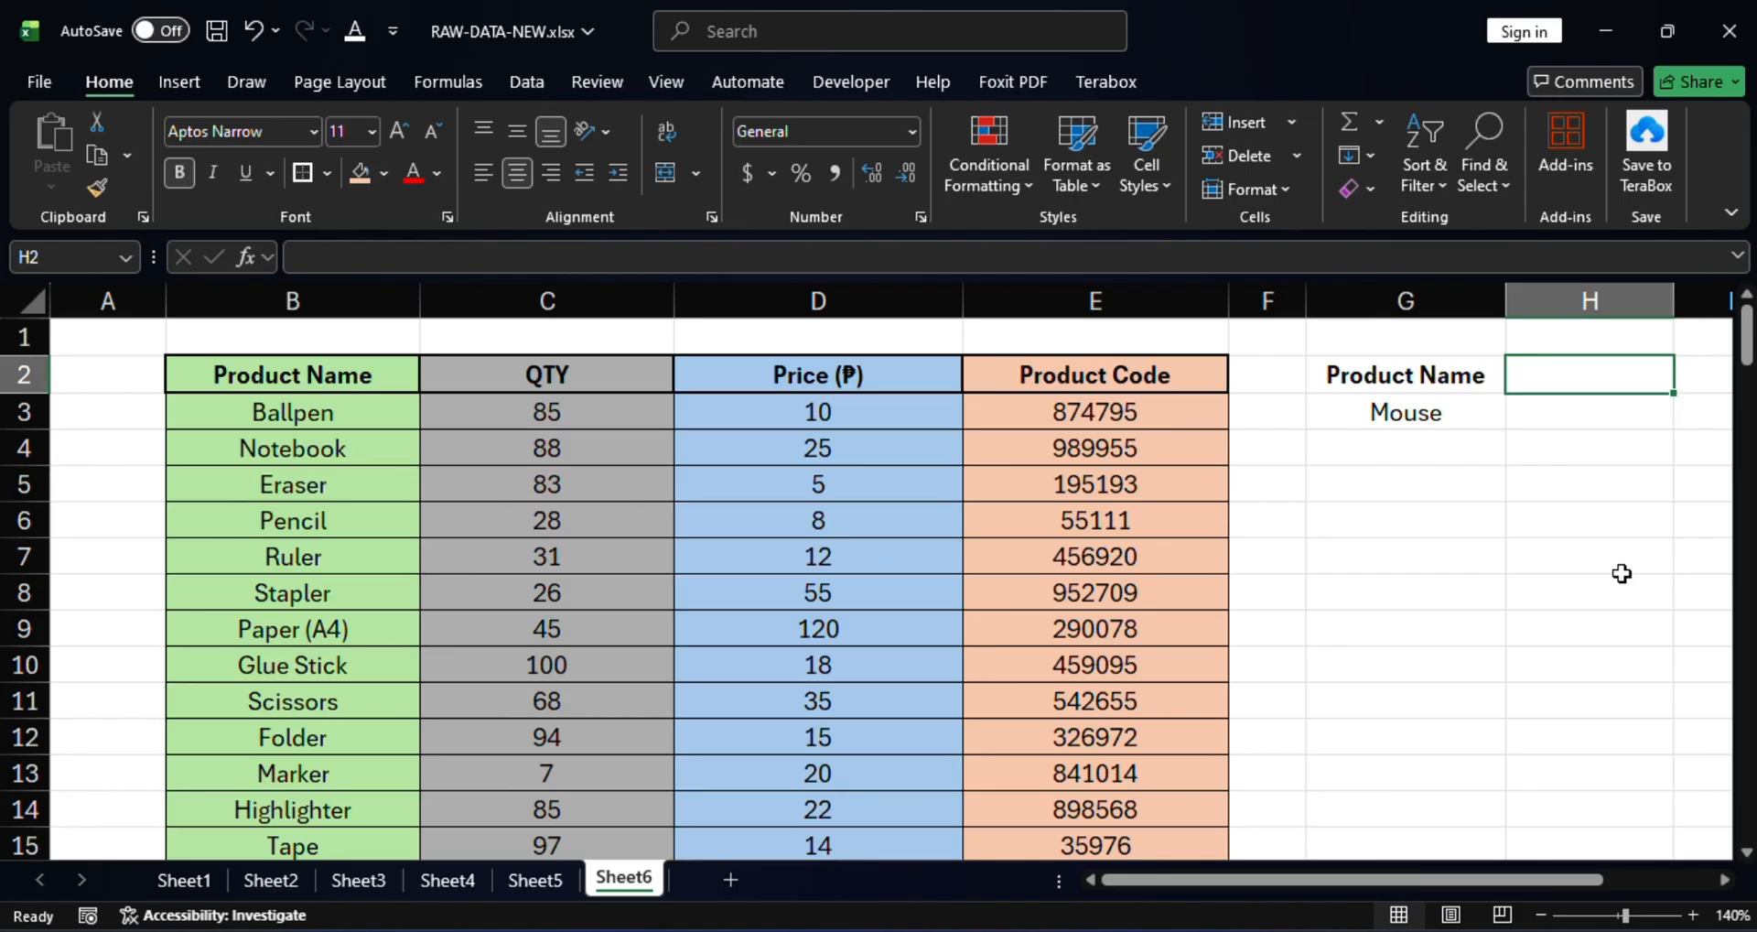
Head H2 with 'QTY' and begin H3's formula as =VLOOKUP(G3,.
{"action": "type", "text": "QTY"}
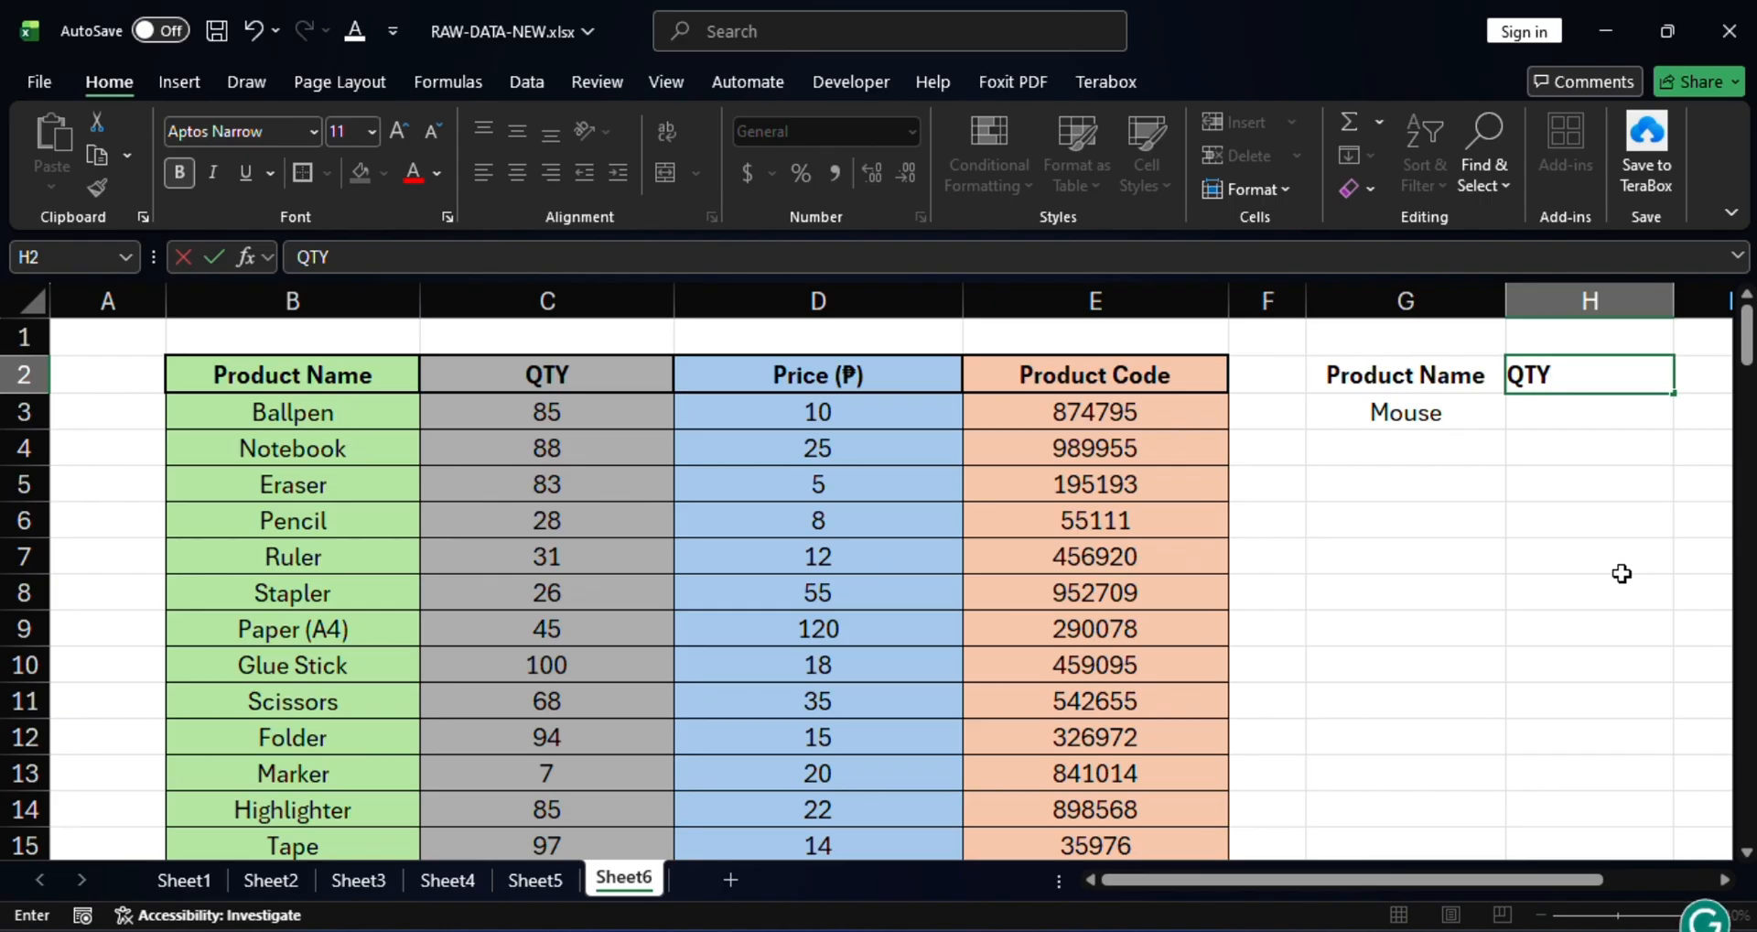
{"action": "key", "text": "Return"}
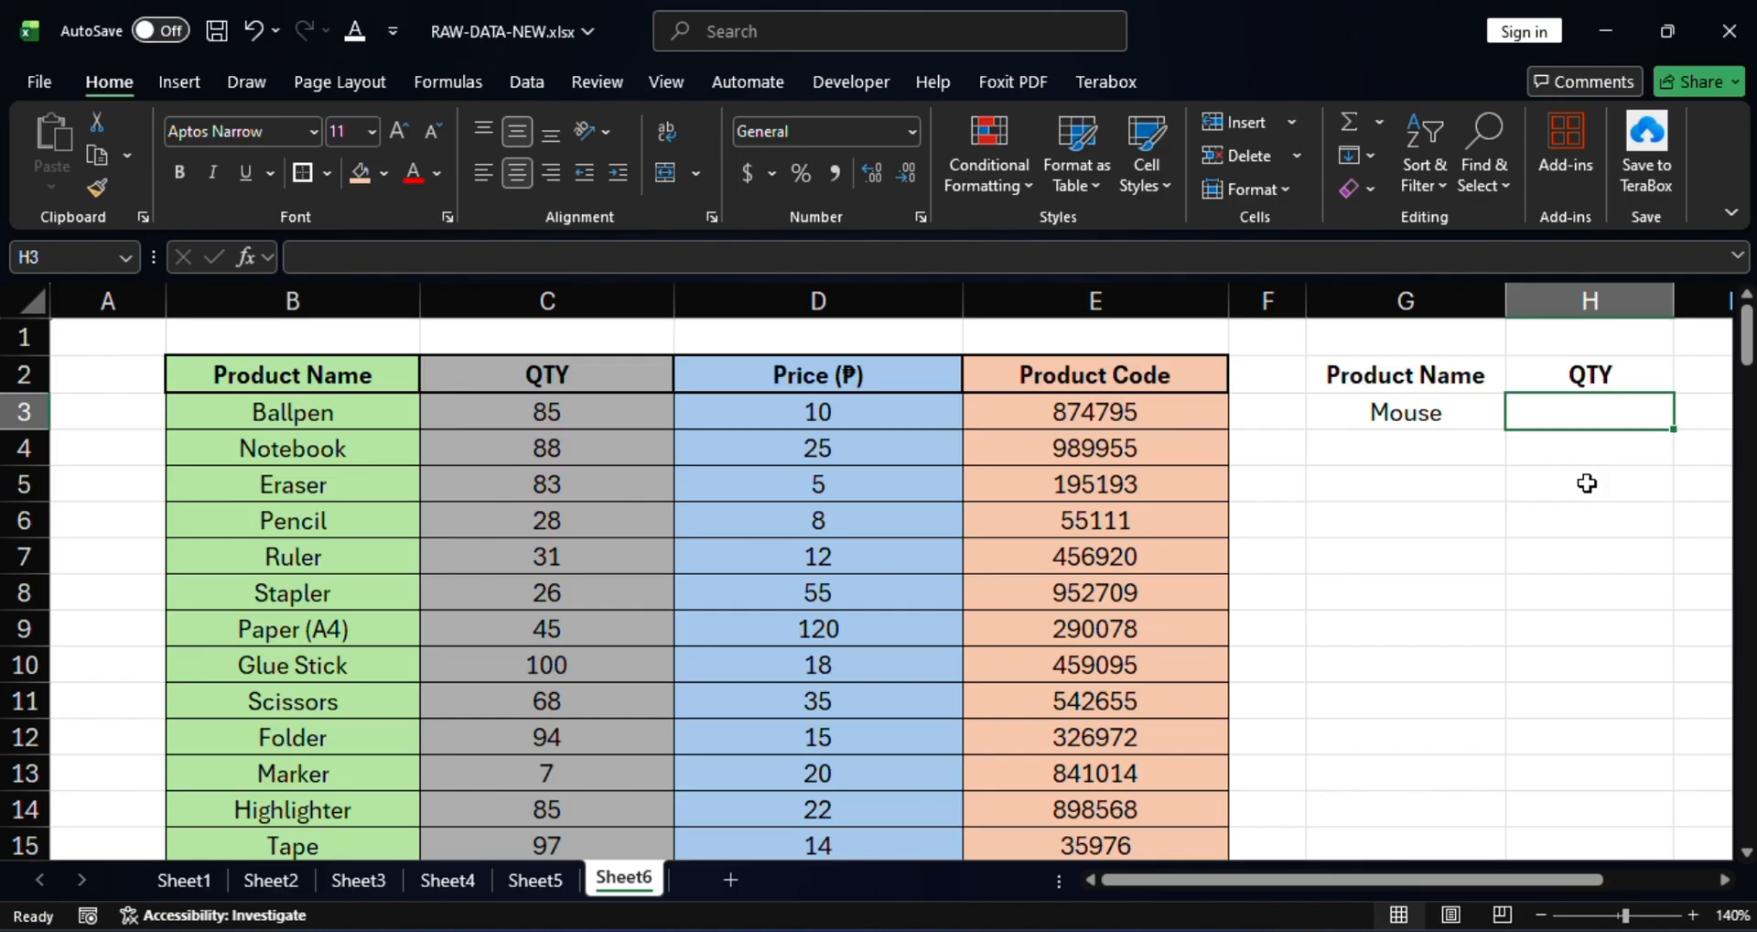
{"action": "type", "text": "="}
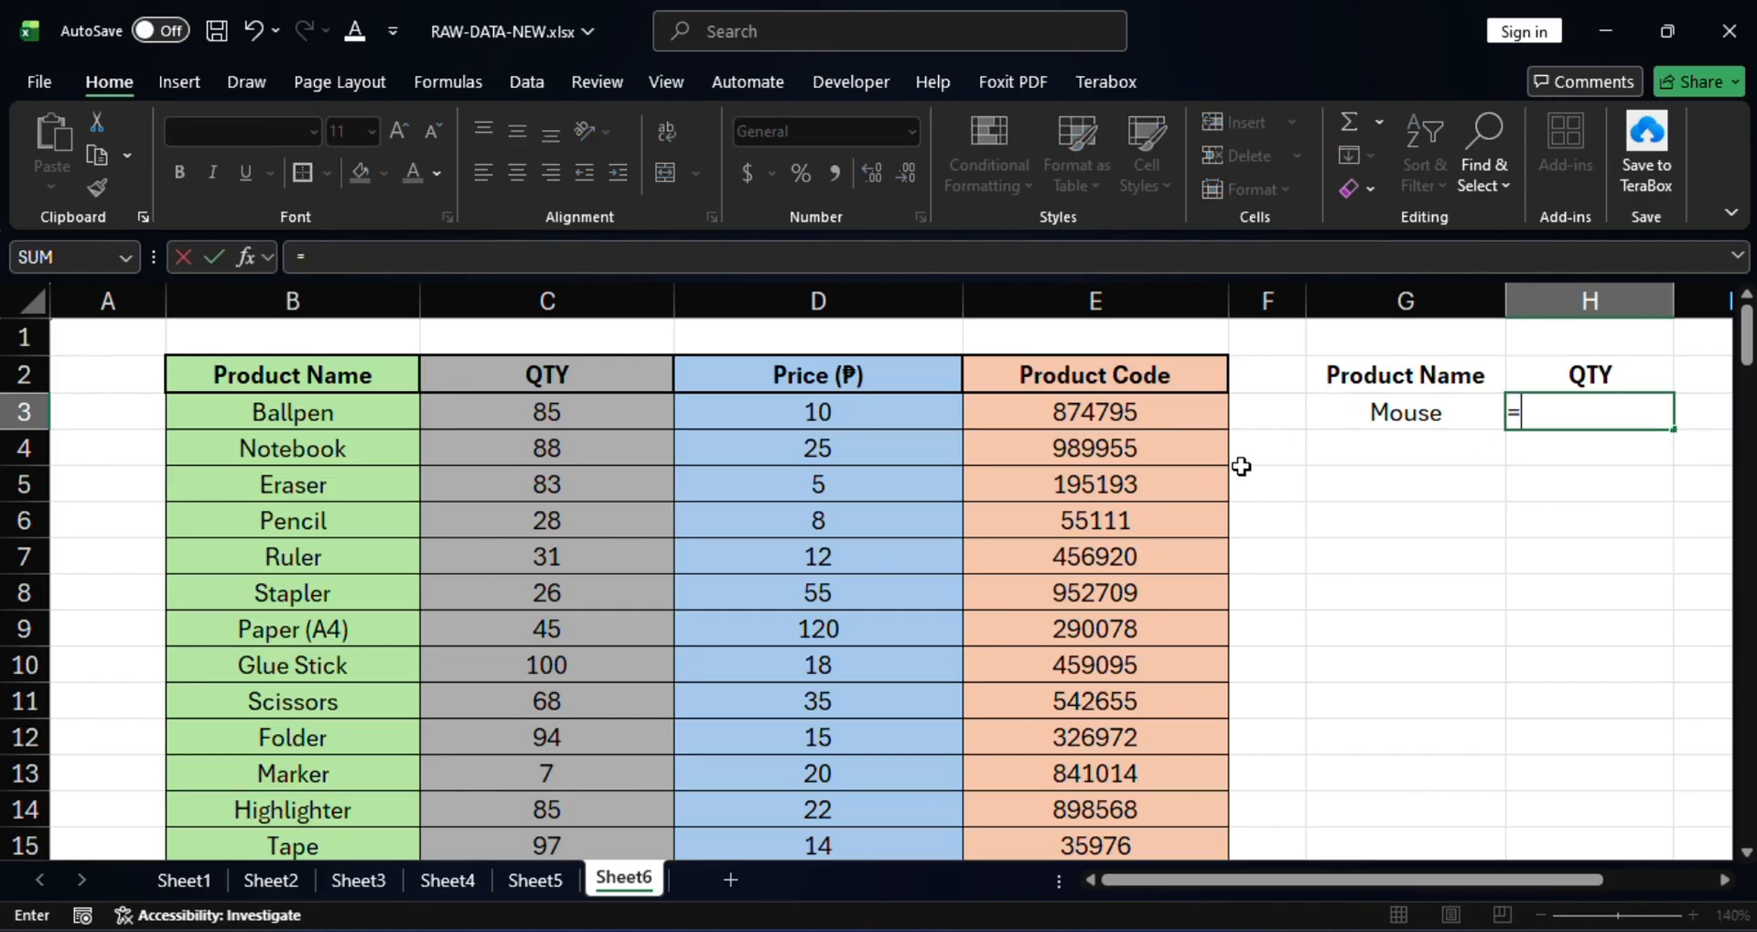
{"action": "type", "text": "vlo"}
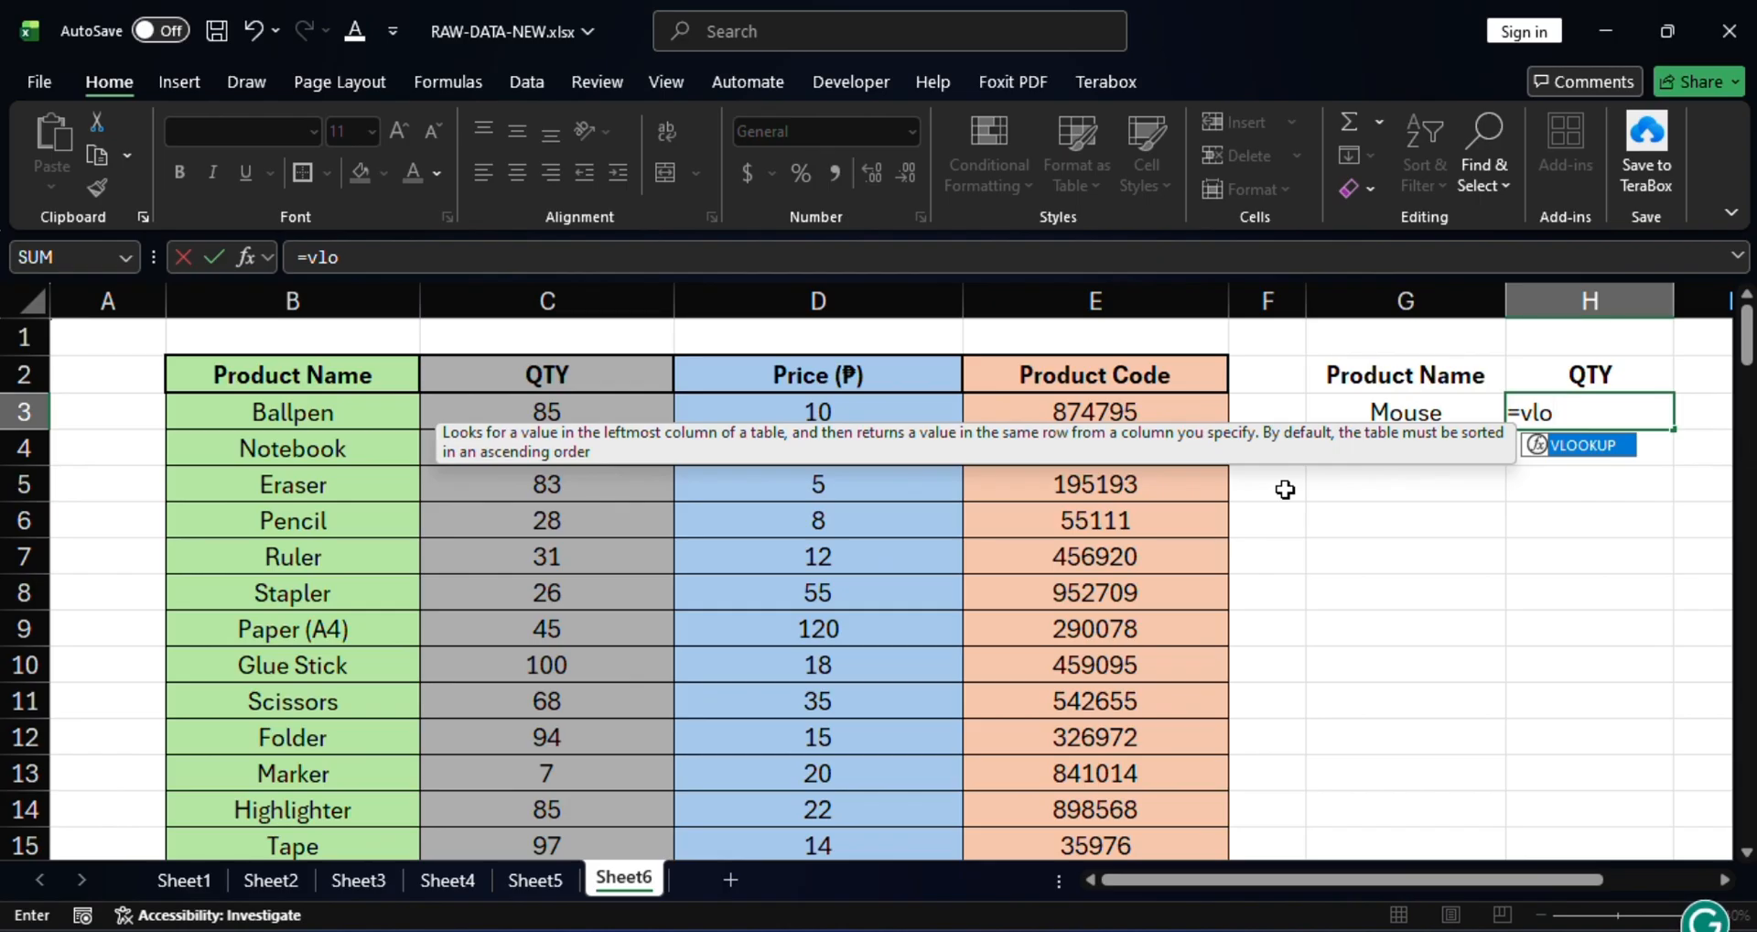
{"action": "double_click", "coordinate": [1563, 447]}
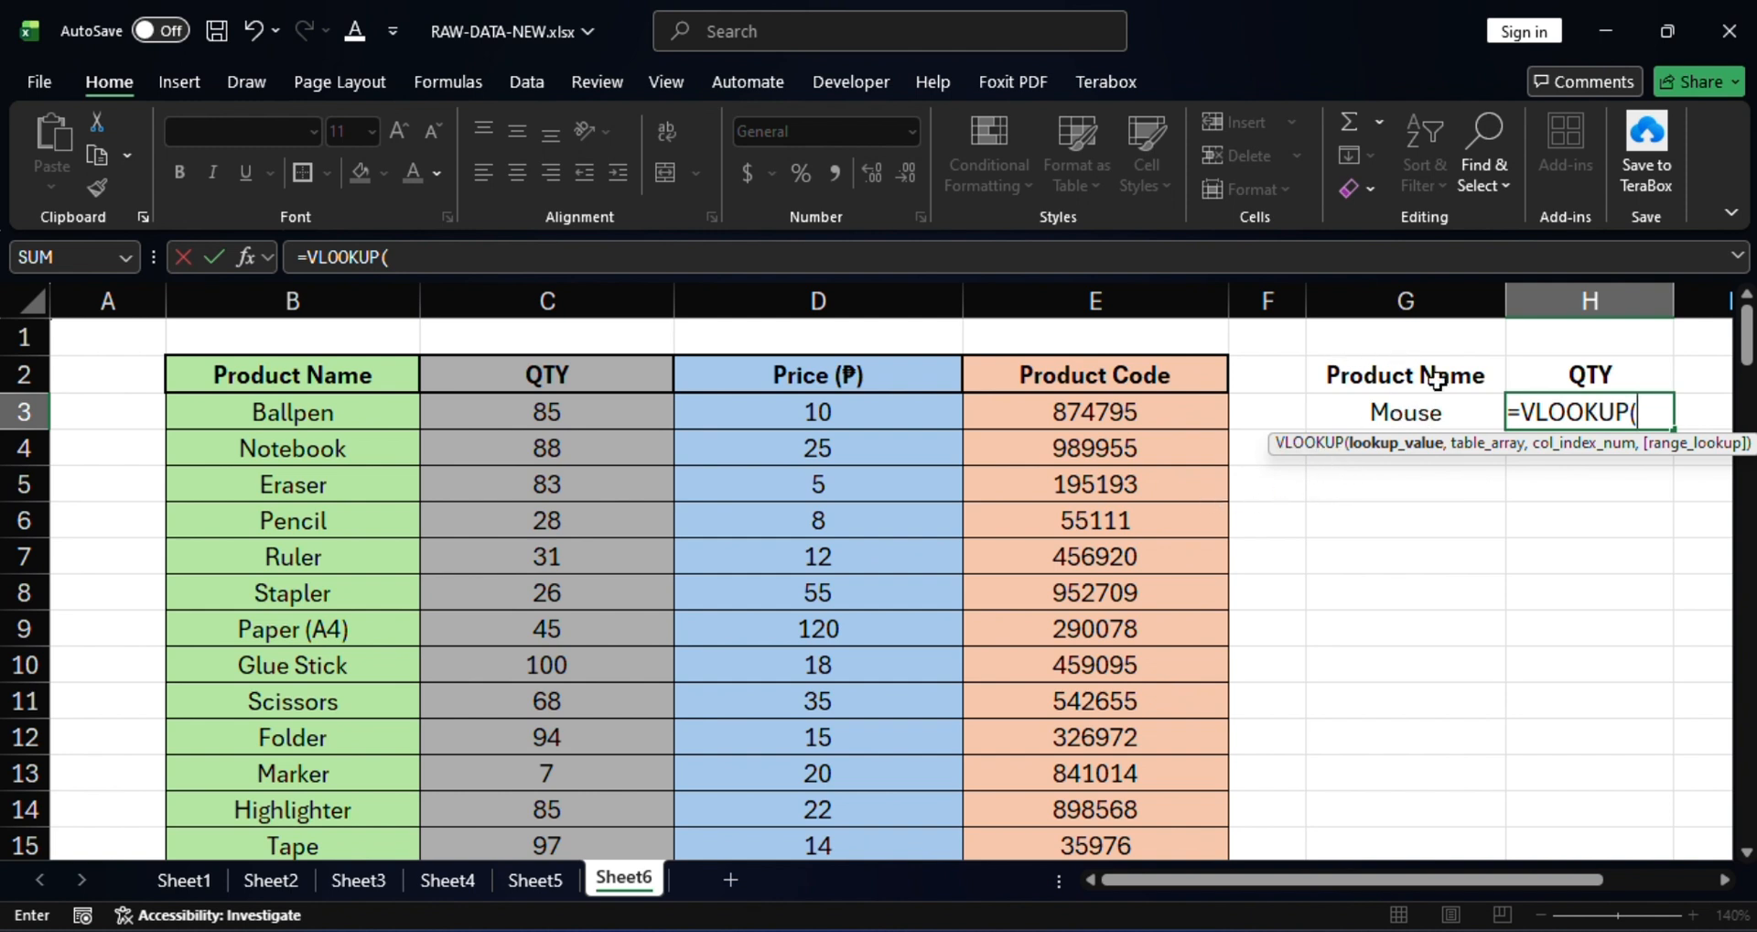
{"action": "left_click", "coordinate": [1421, 414]}
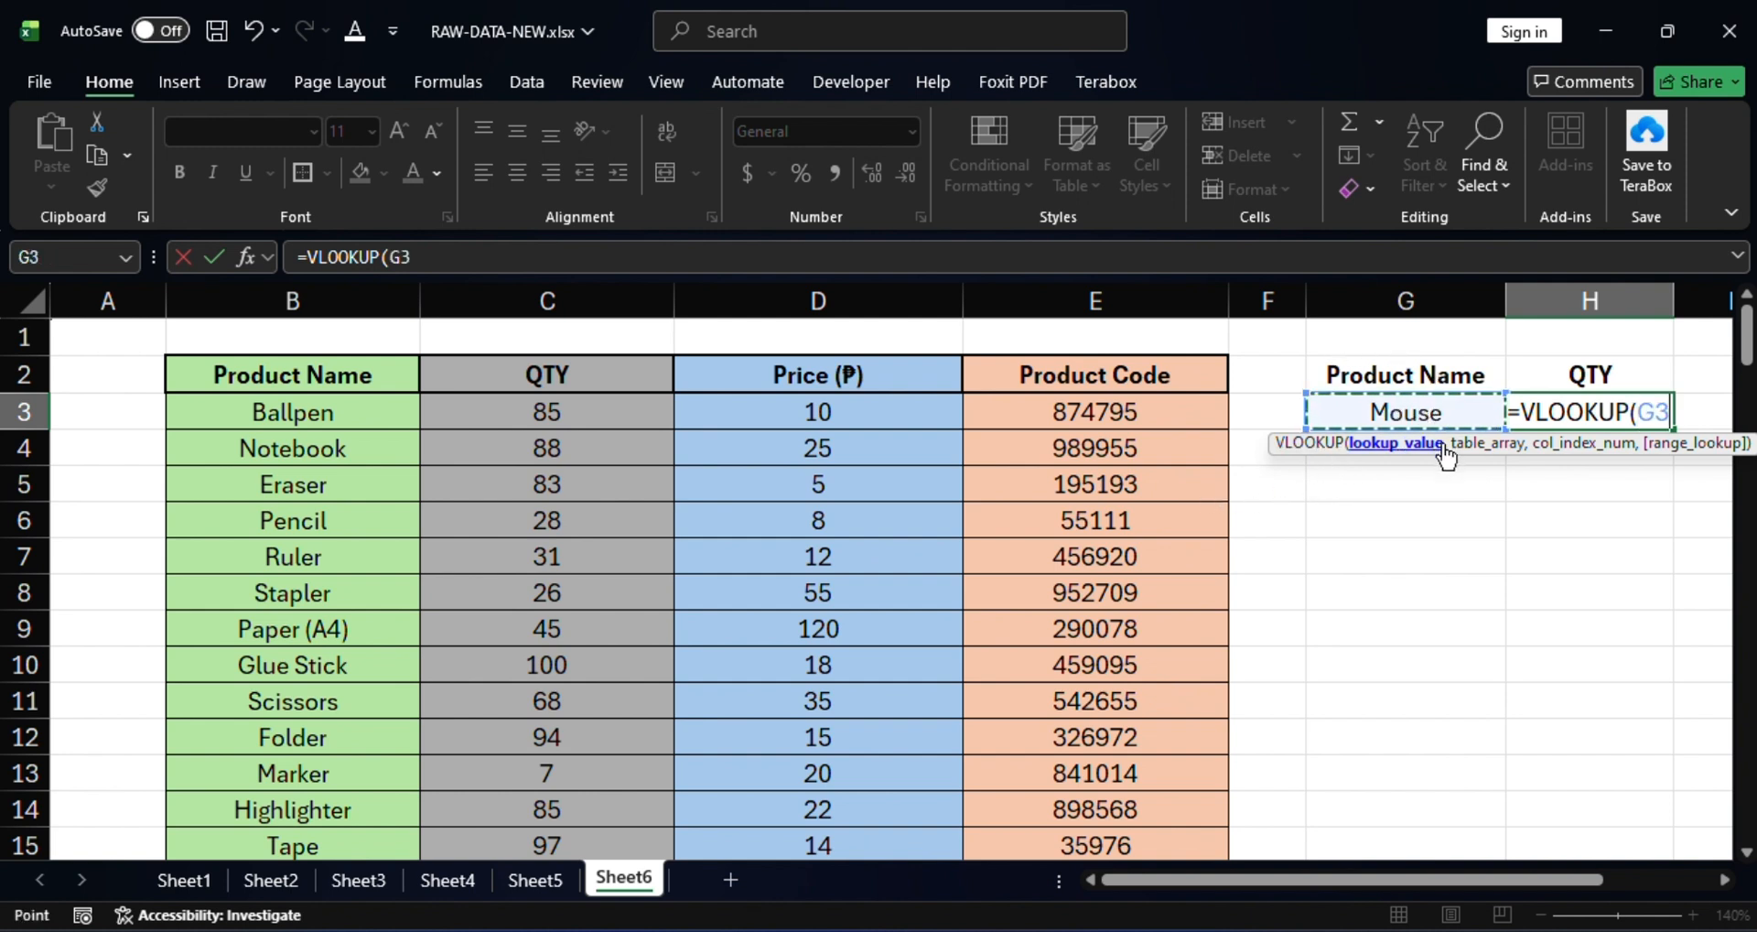
{"action": "type", "text": ","}
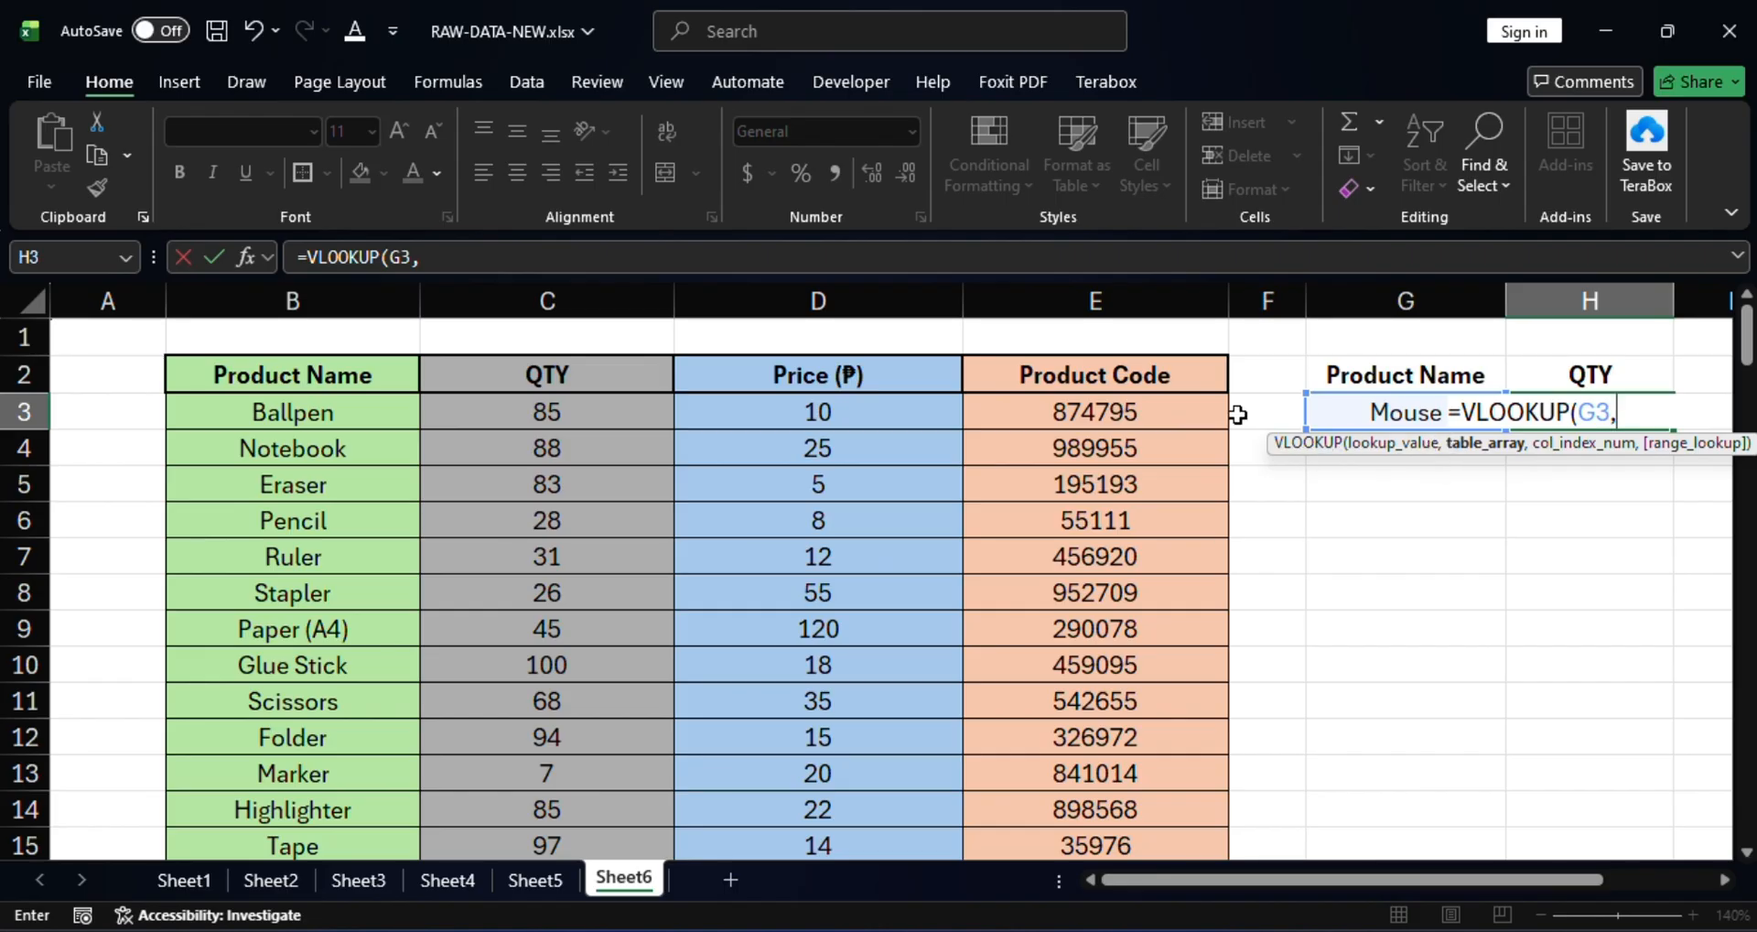
Add the table range B3:E32 and column index 2 to H3's VLOOKUP.
{"action": "left_click", "coordinate": [271, 414]}
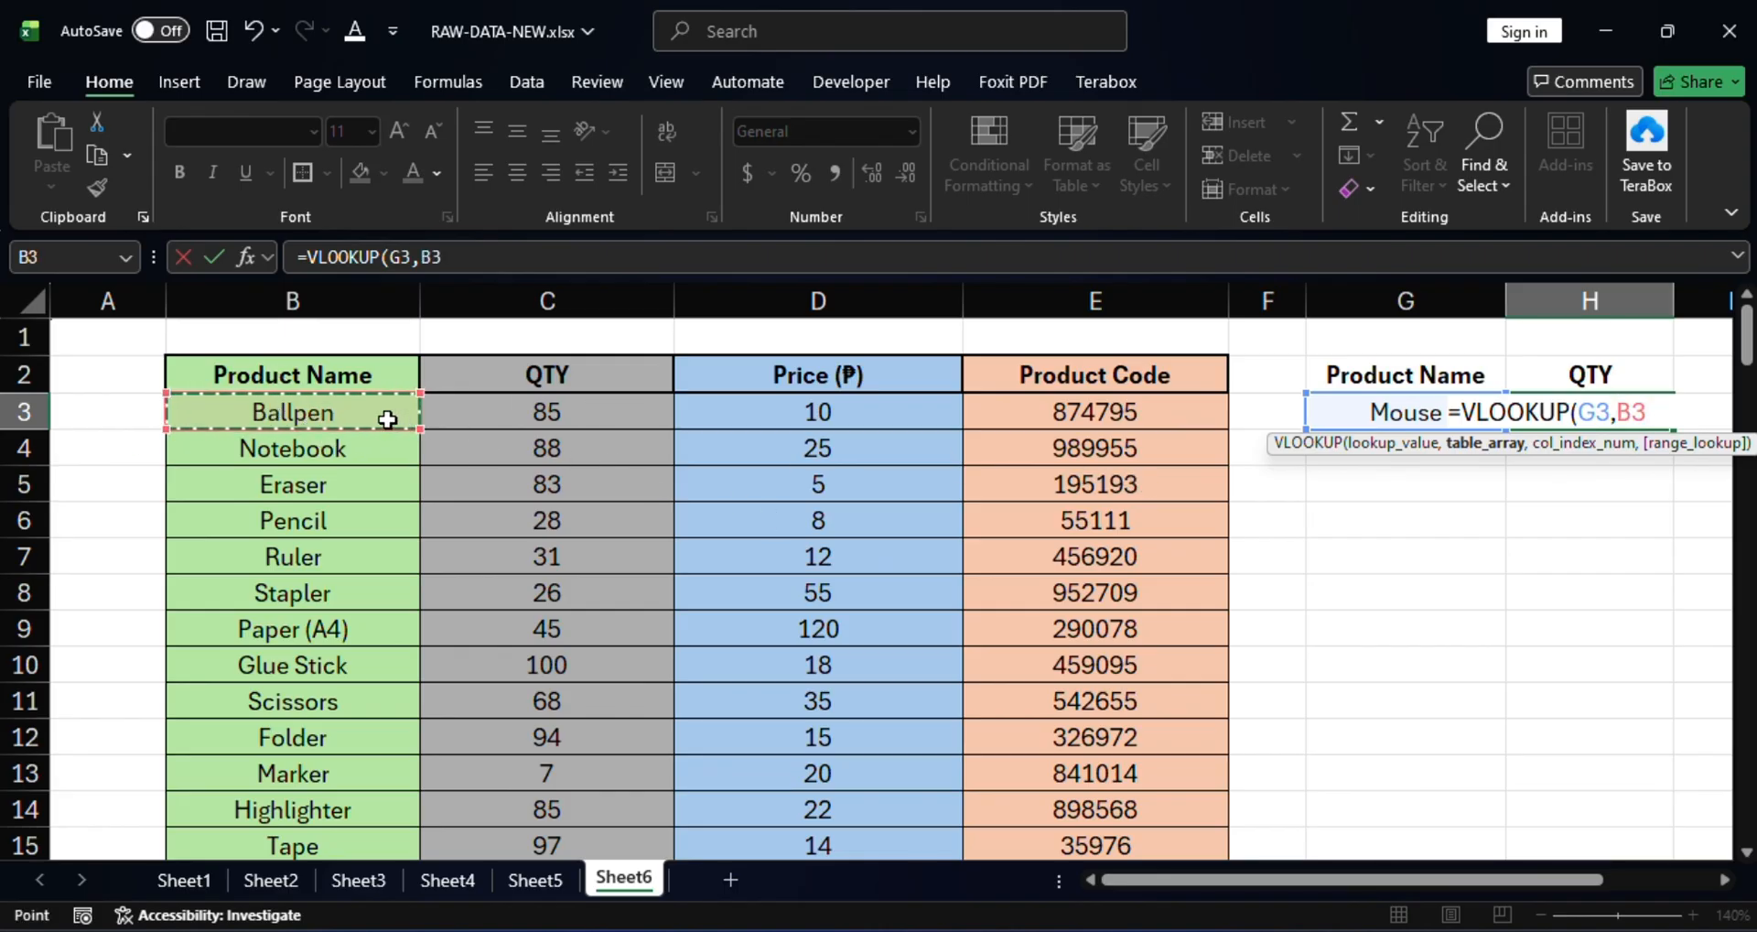
{"action": "scroll", "coordinate": [535, 447], "scroll_direction": "down", "scroll_amount": 2}
{"action": "scroll", "coordinate": [535, 447], "scroll_direction": "down", "scroll_amount": 5}
{"action": "scroll", "coordinate": [662, 485], "scroll_direction": "up", "scroll_amount": 7}
{"action": "left_click_drag", "start_coordinate": [464, 422], "coordinate": [1095, 740]}
{"action": "scroll", "coordinate": [1212, 576], "scroll_direction": "up", "scroll_amount": 7}
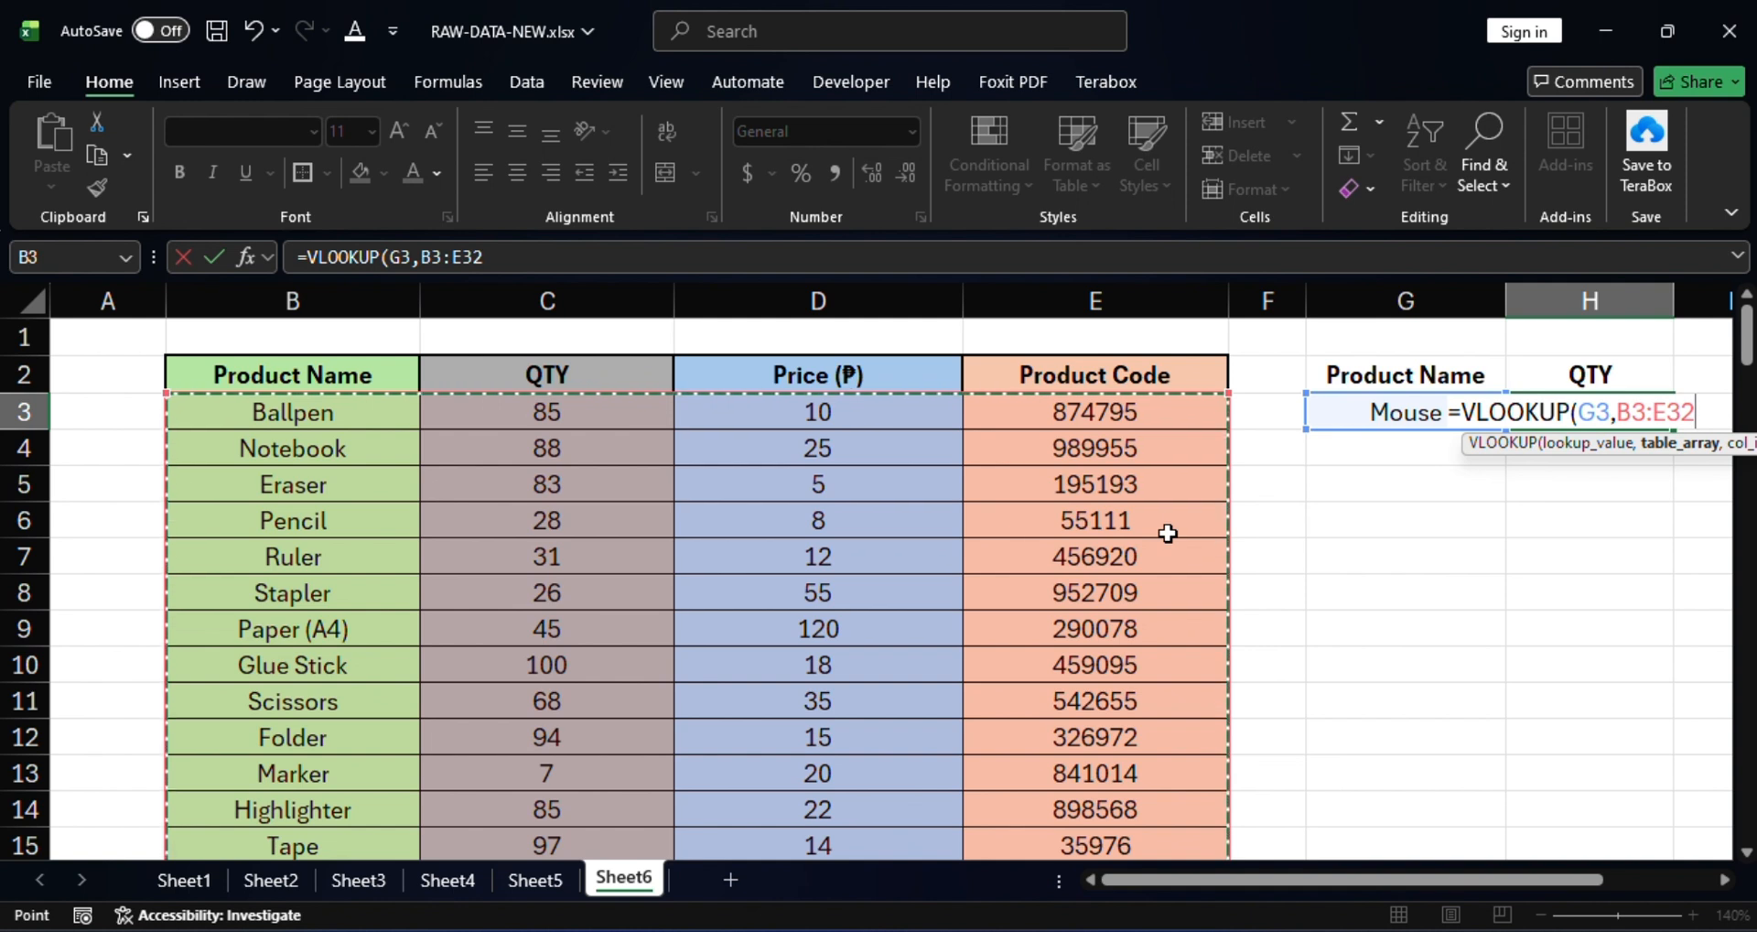
{"action": "type", "text": ",2"}
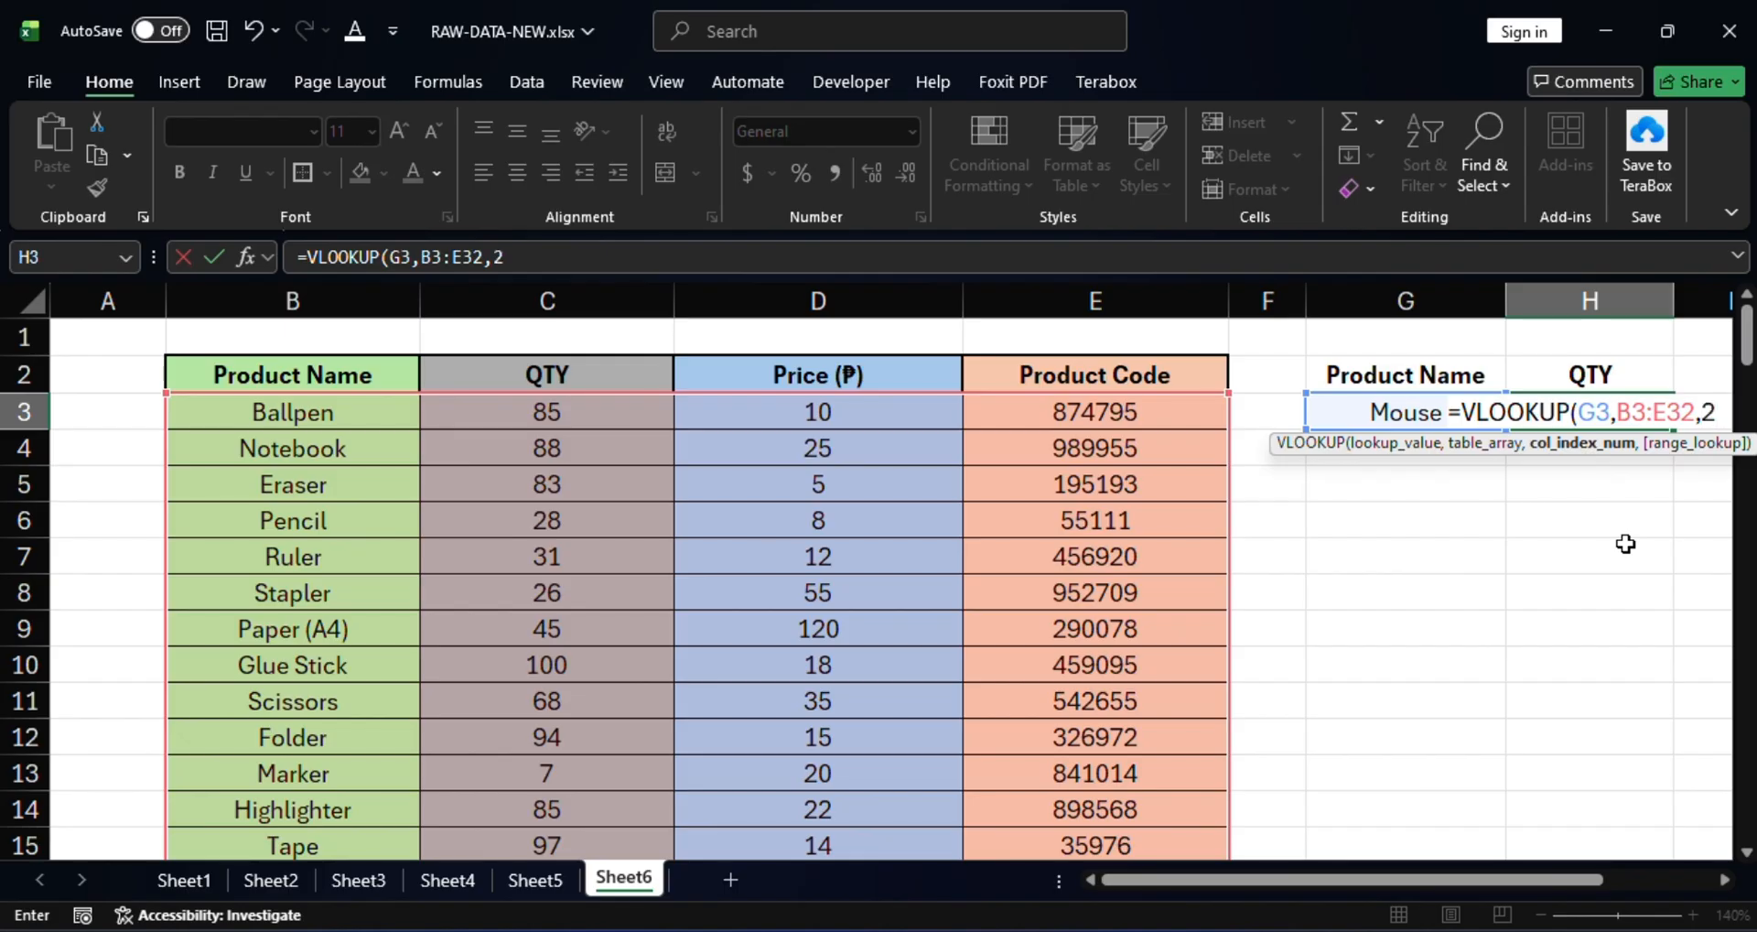
Complete H3 as =VLOOKUP(G3,B3:E32,2,FALSE) and verify it returns QTY 91 for Mouse.
{"action": "type", "text": ","}
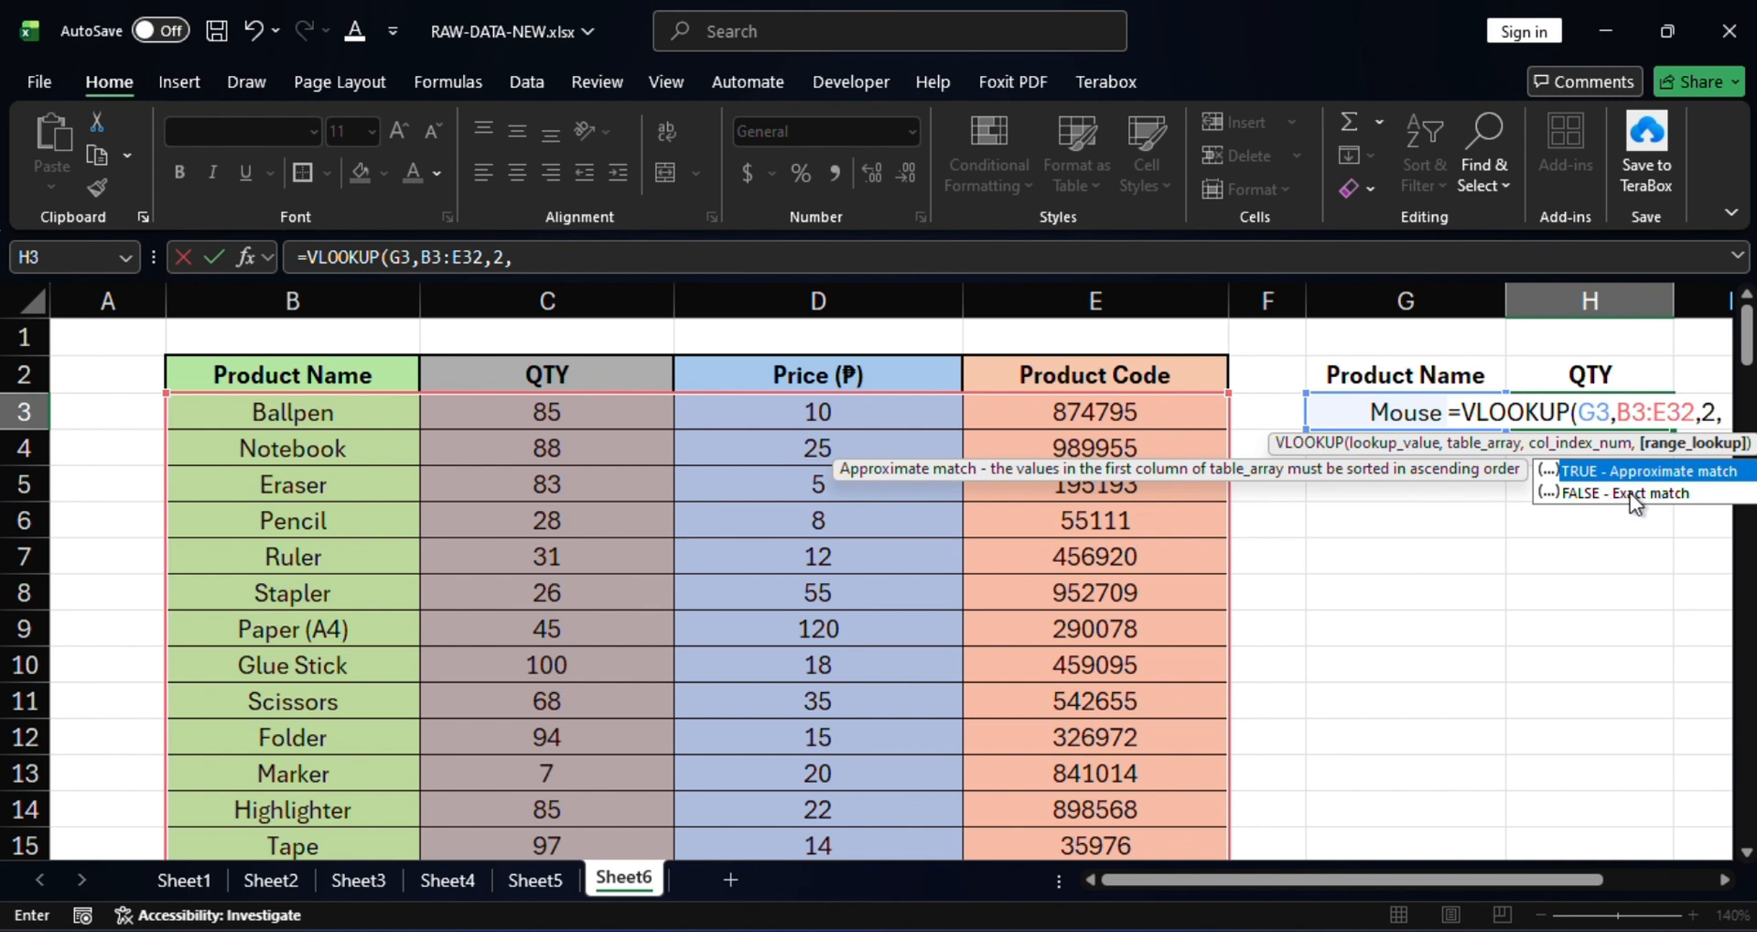
{"action": "left_click", "coordinate": [1593, 494]}
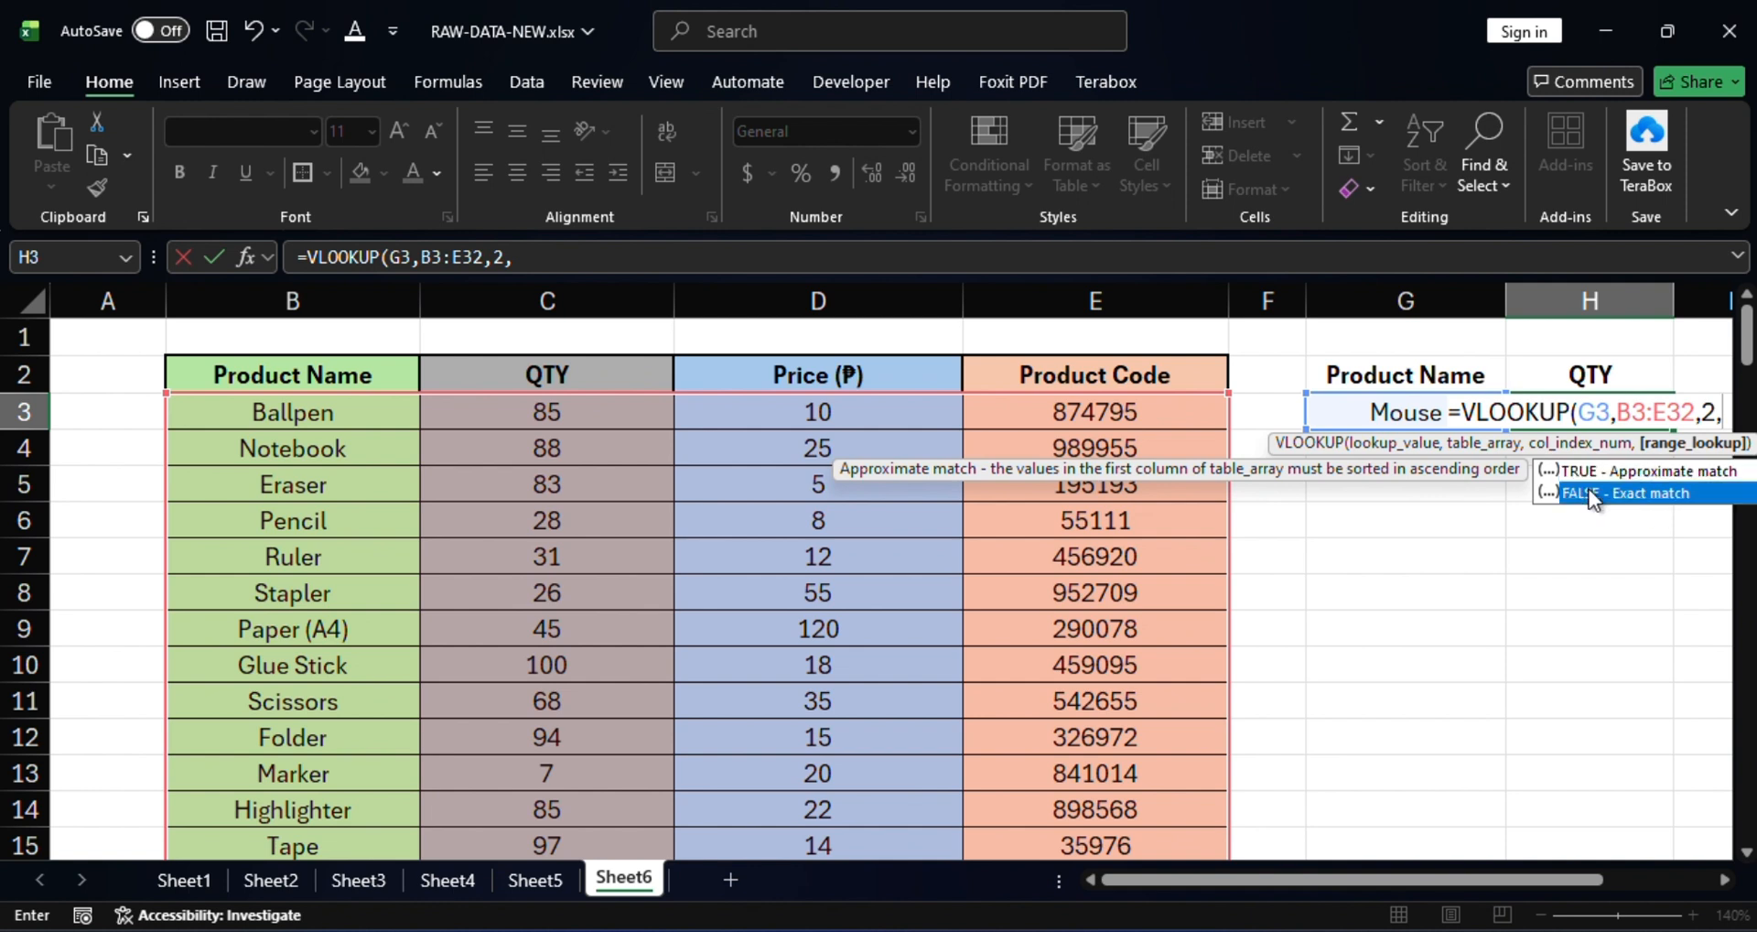
{"action": "double_click", "coordinate": [1587, 492]}
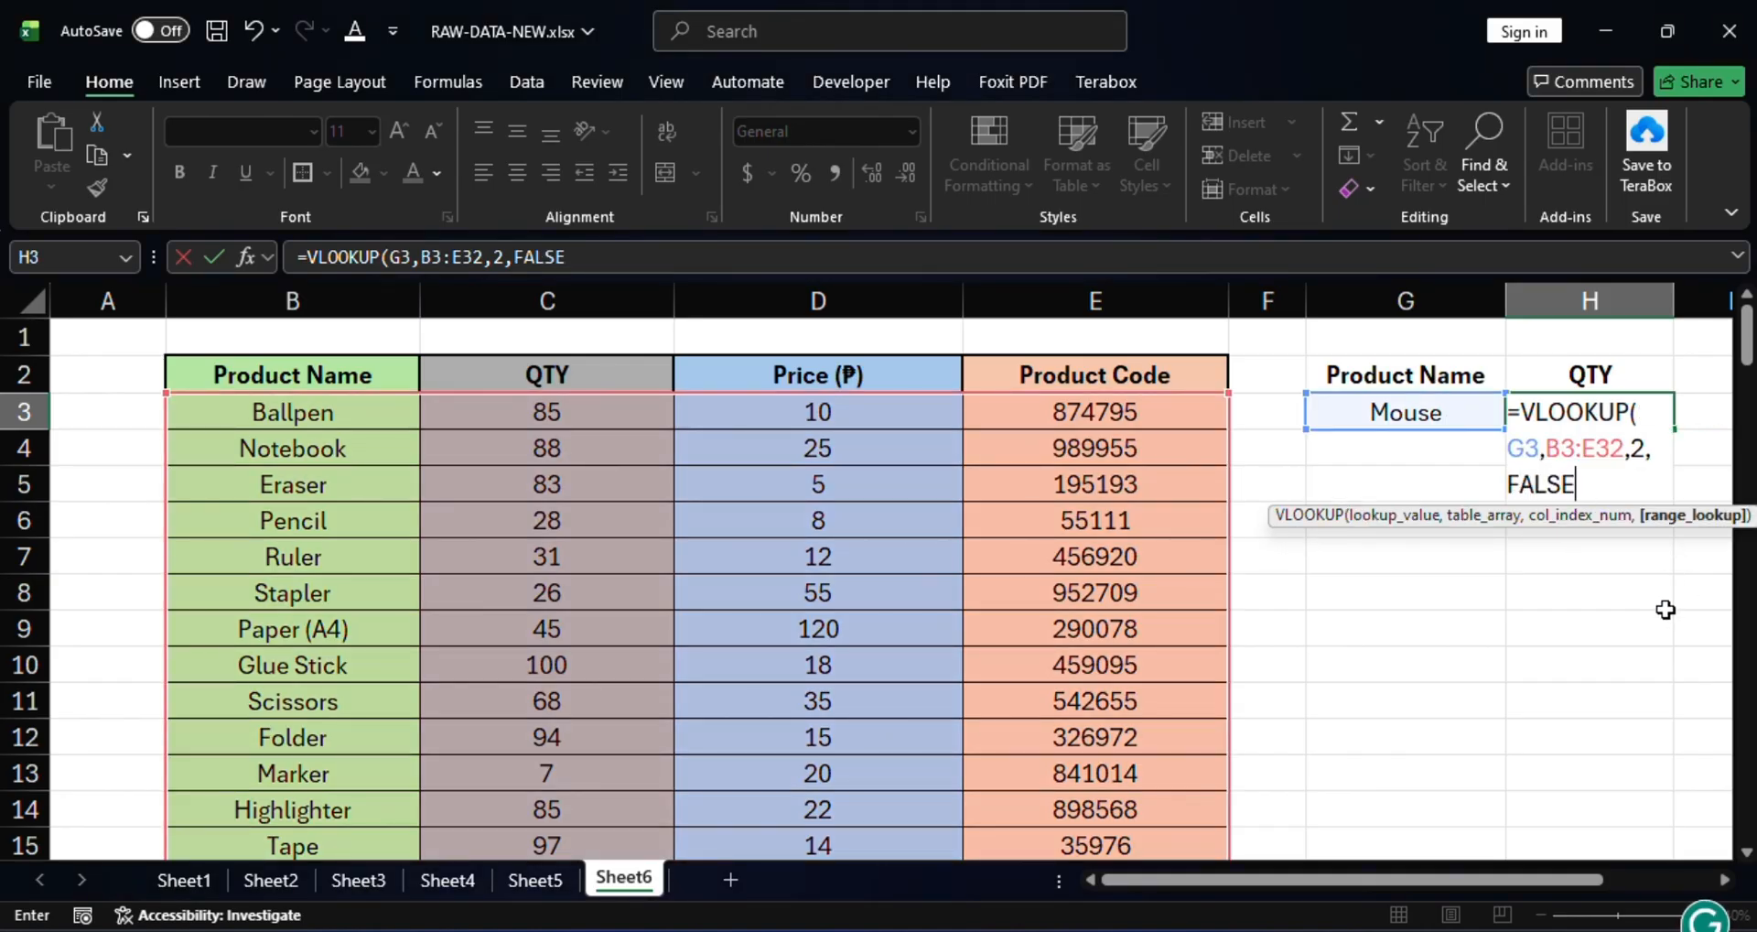
{"action": "type", "text": ")"}
{"action": "key", "text": "Return"}
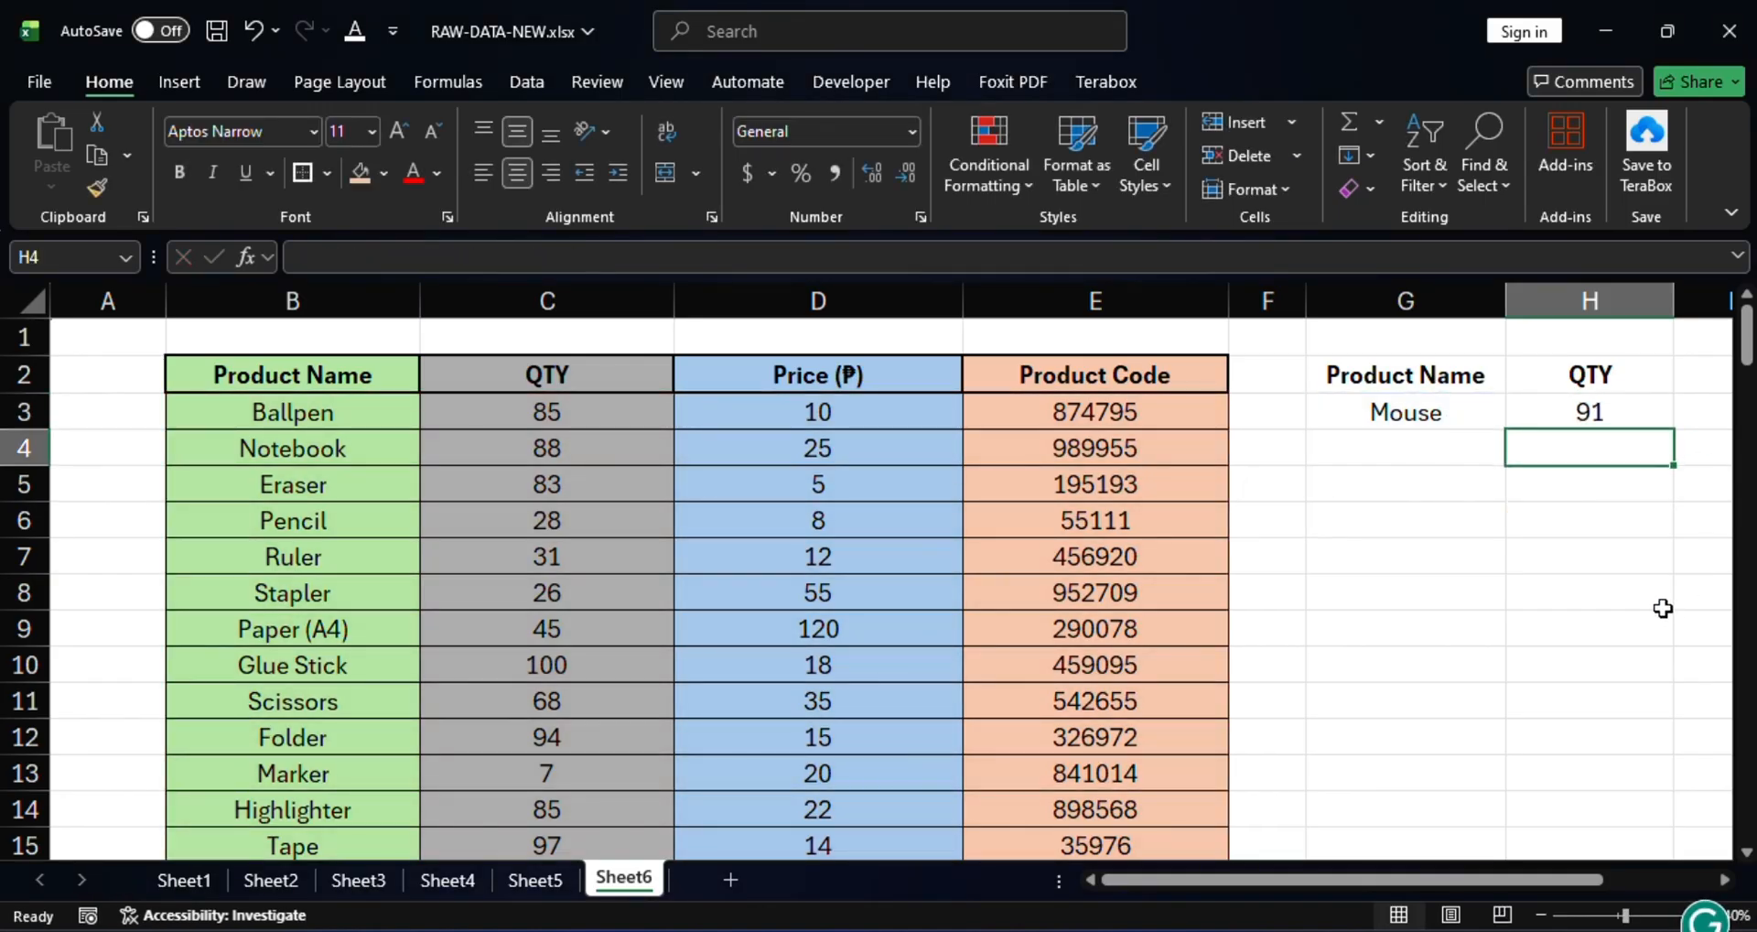
{"action": "left_click", "coordinate": [1590, 412]}
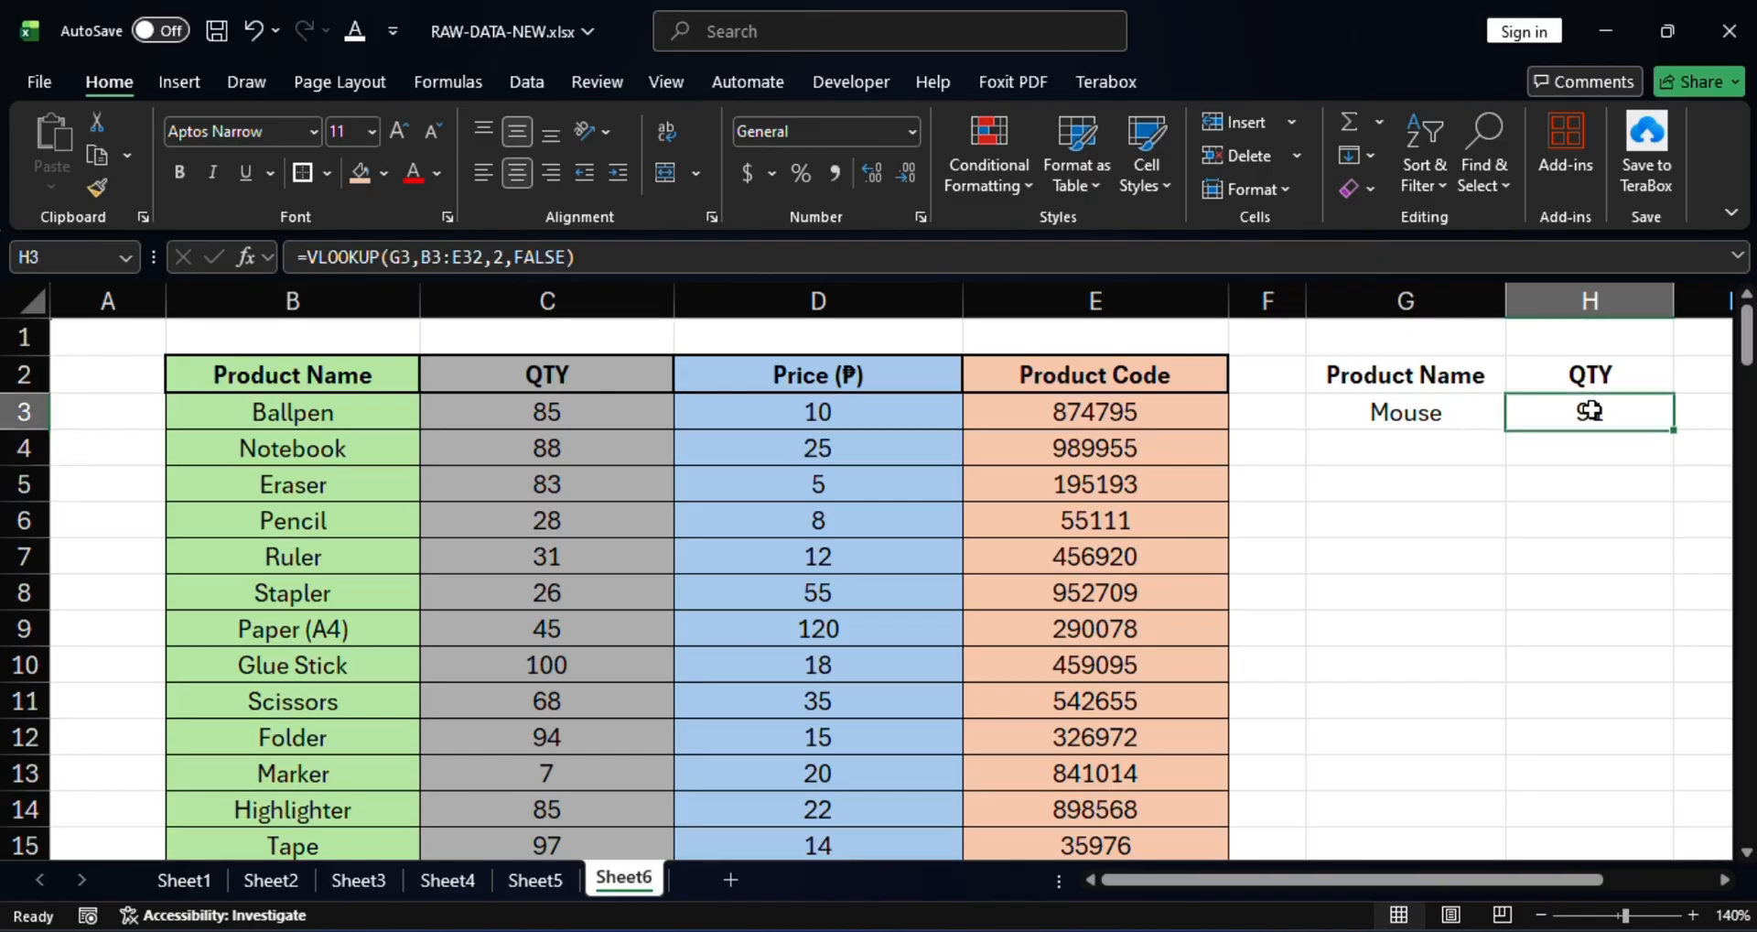
{"action": "left_click", "coordinate": [1472, 410]}
{"action": "left_click", "coordinate": [1641, 416]}
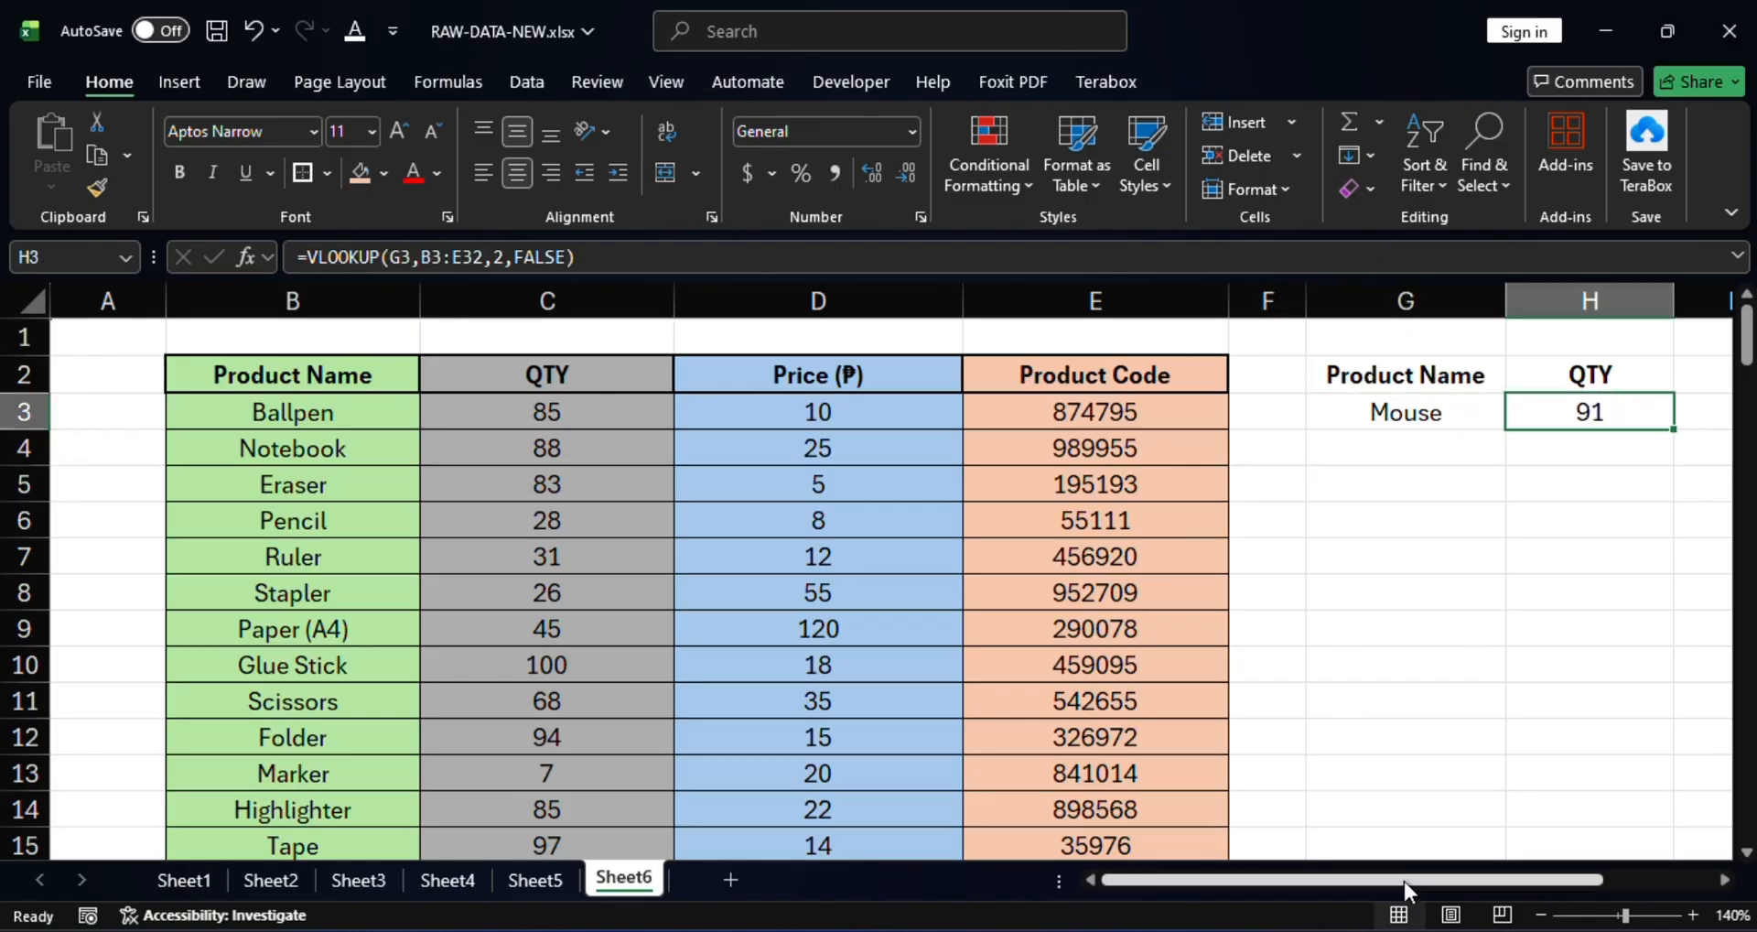
{"action": "left_click_drag", "start_coordinate": [1404, 881], "coordinate": [1489, 884]}
Put the heading 'Price' in I2 beside QTY.
{"action": "left_click", "coordinate": [1478, 377]}
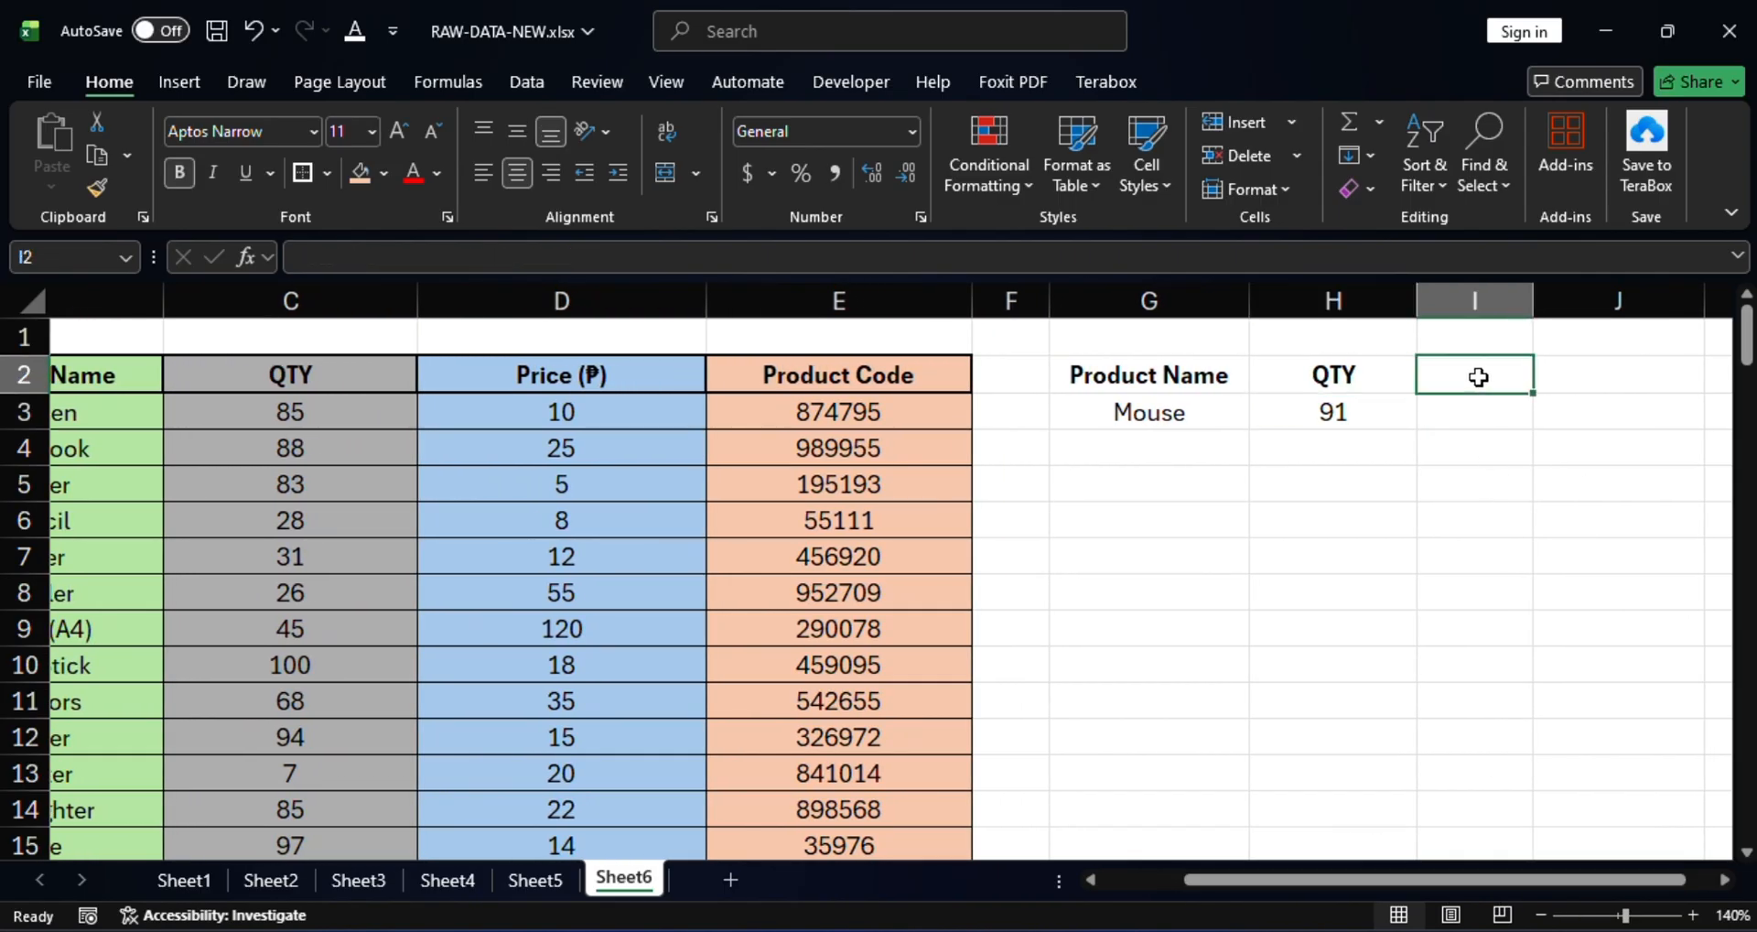
{"action": "type", "text": "Pr"}
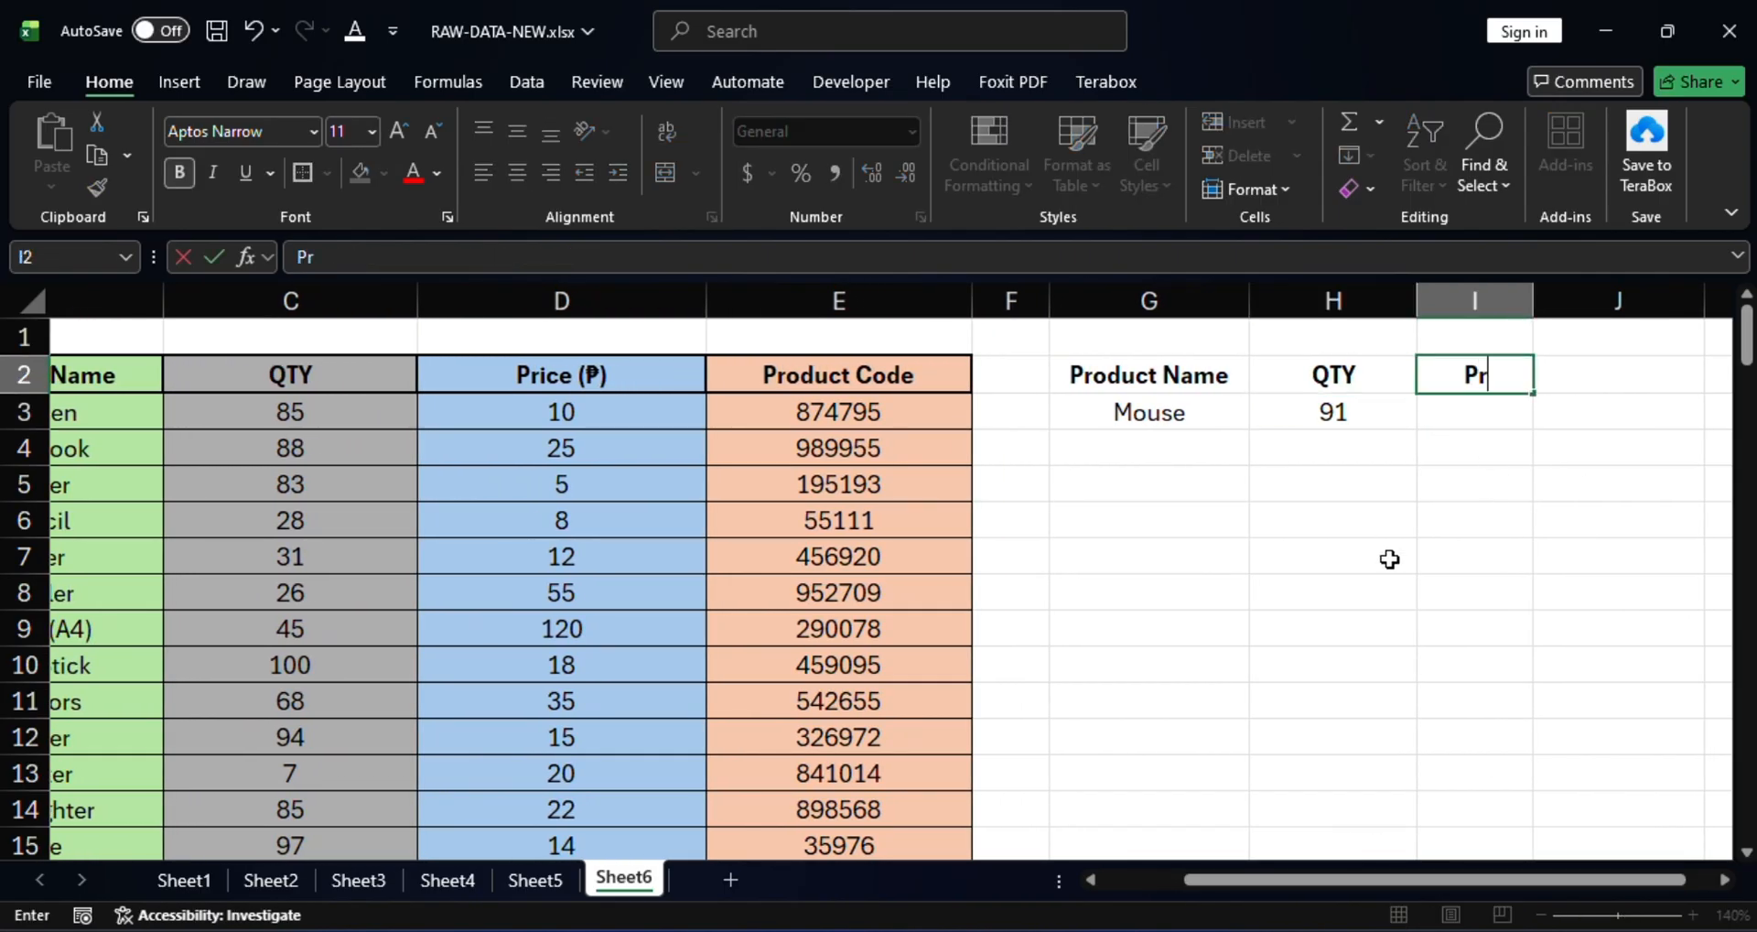
{"action": "type", "text": "ice"}
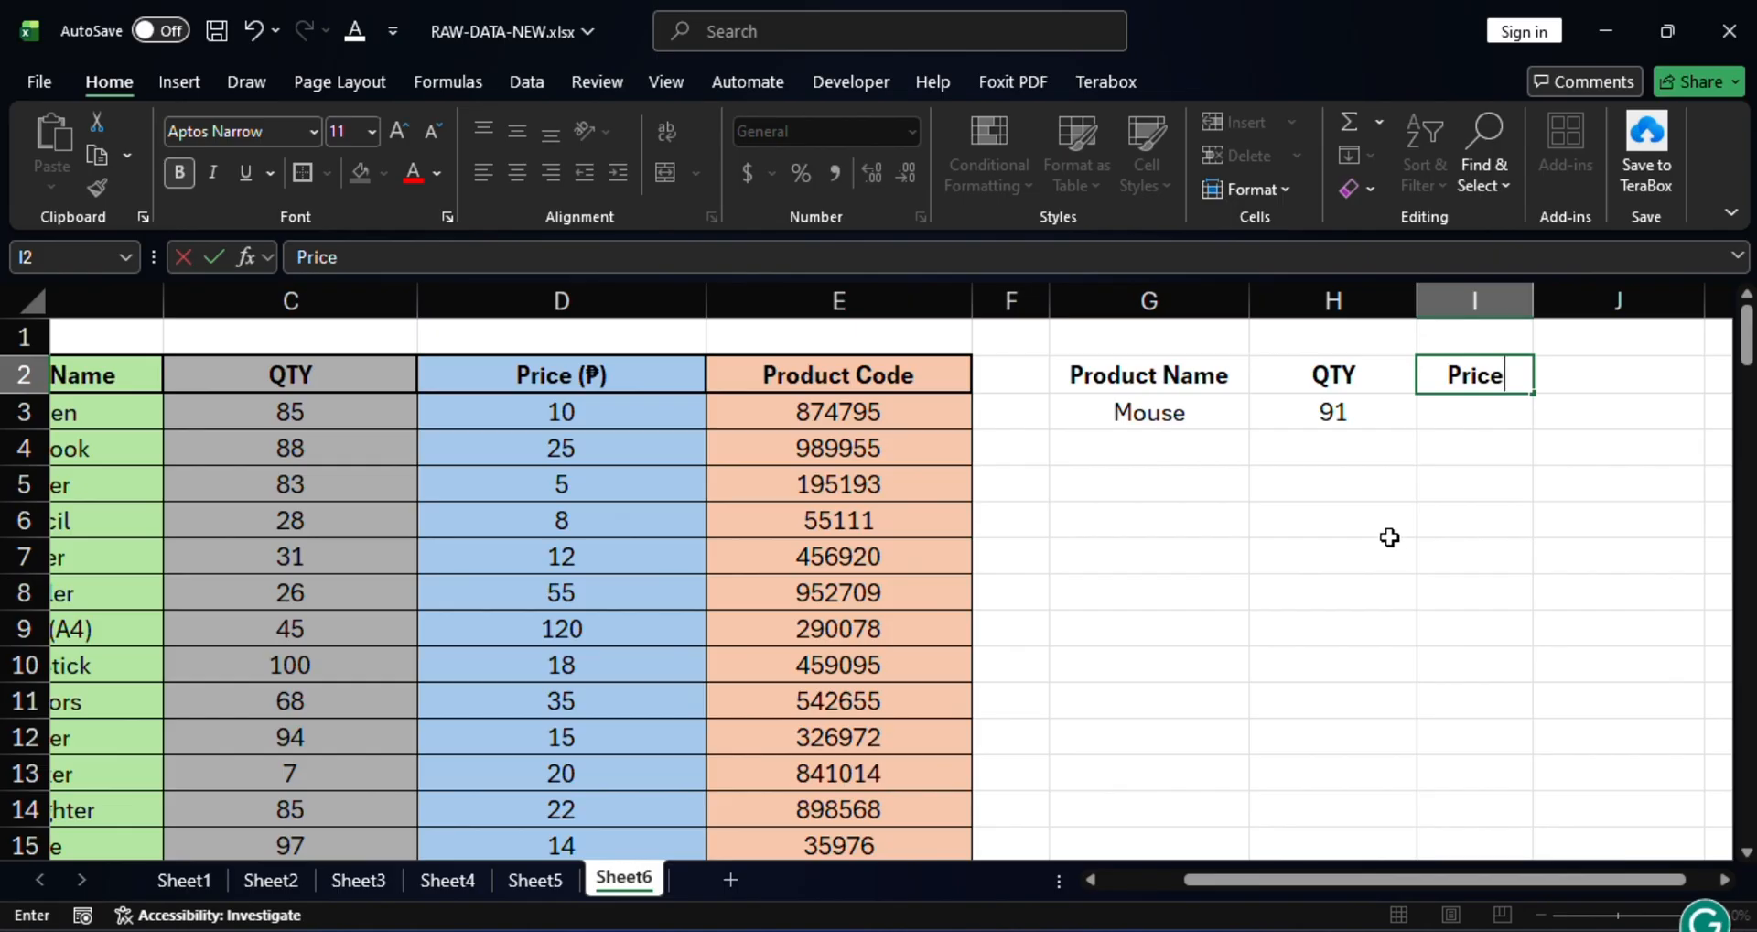
{"action": "key", "text": "Return"}
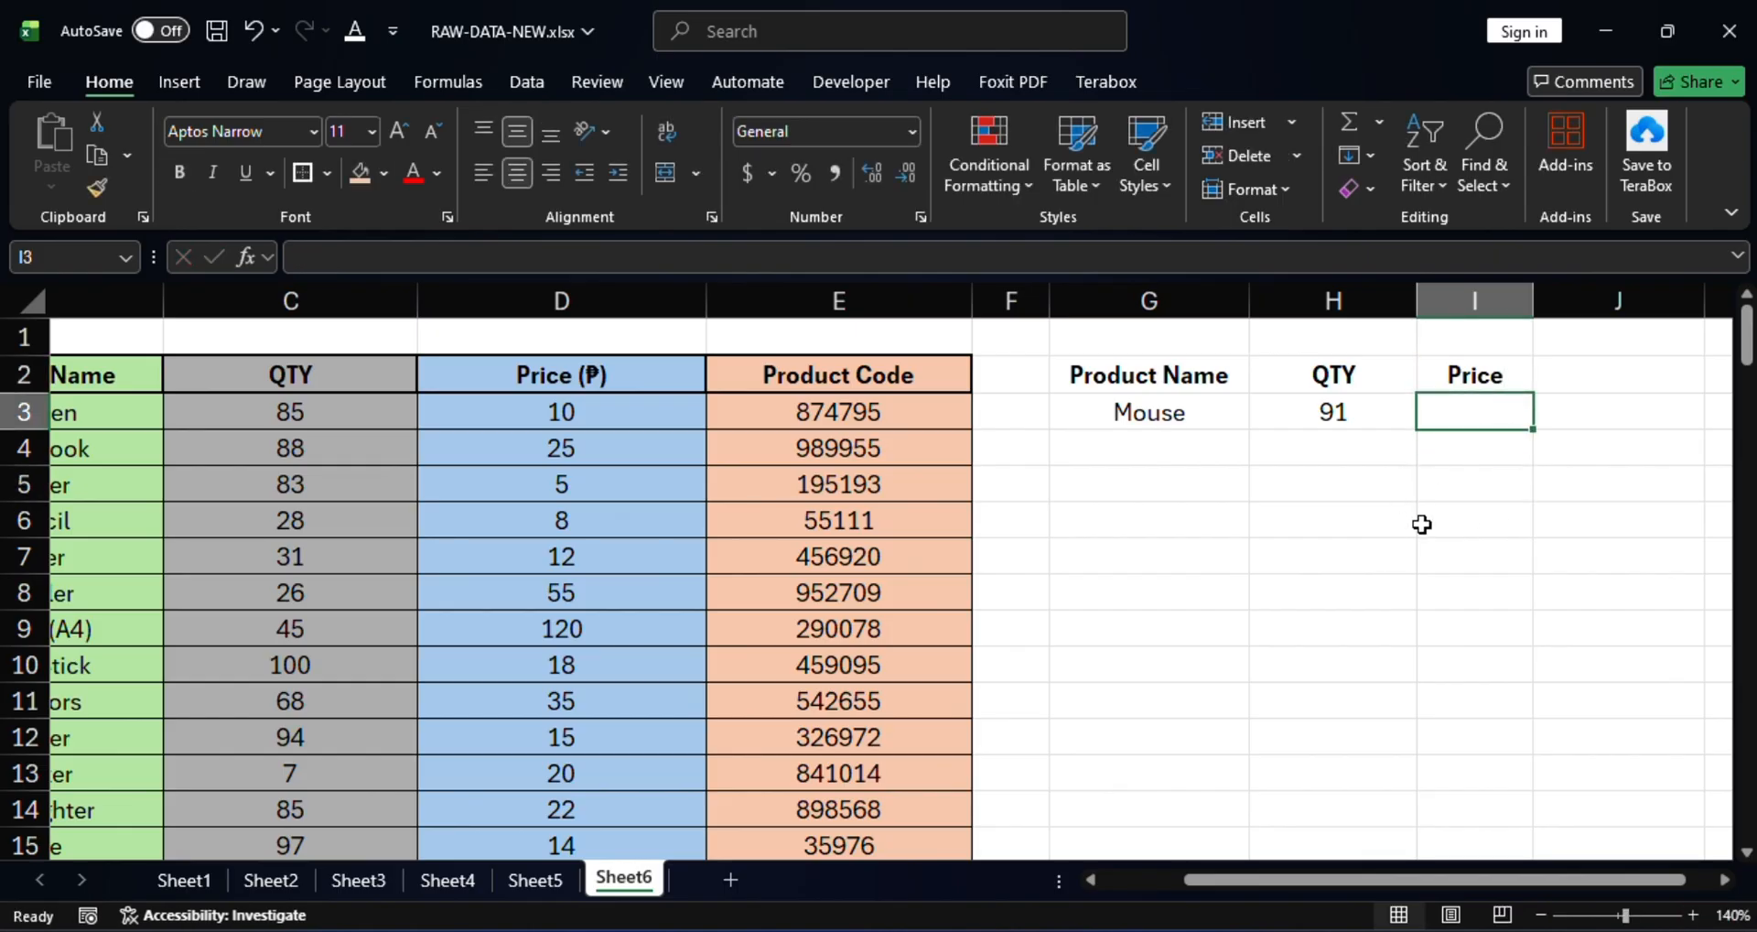
Enter =VLOOKUP(G3,B3:E32,3,FALSE) in I3, returning the Mouse price 220.
{"action": "type", "text": "="}
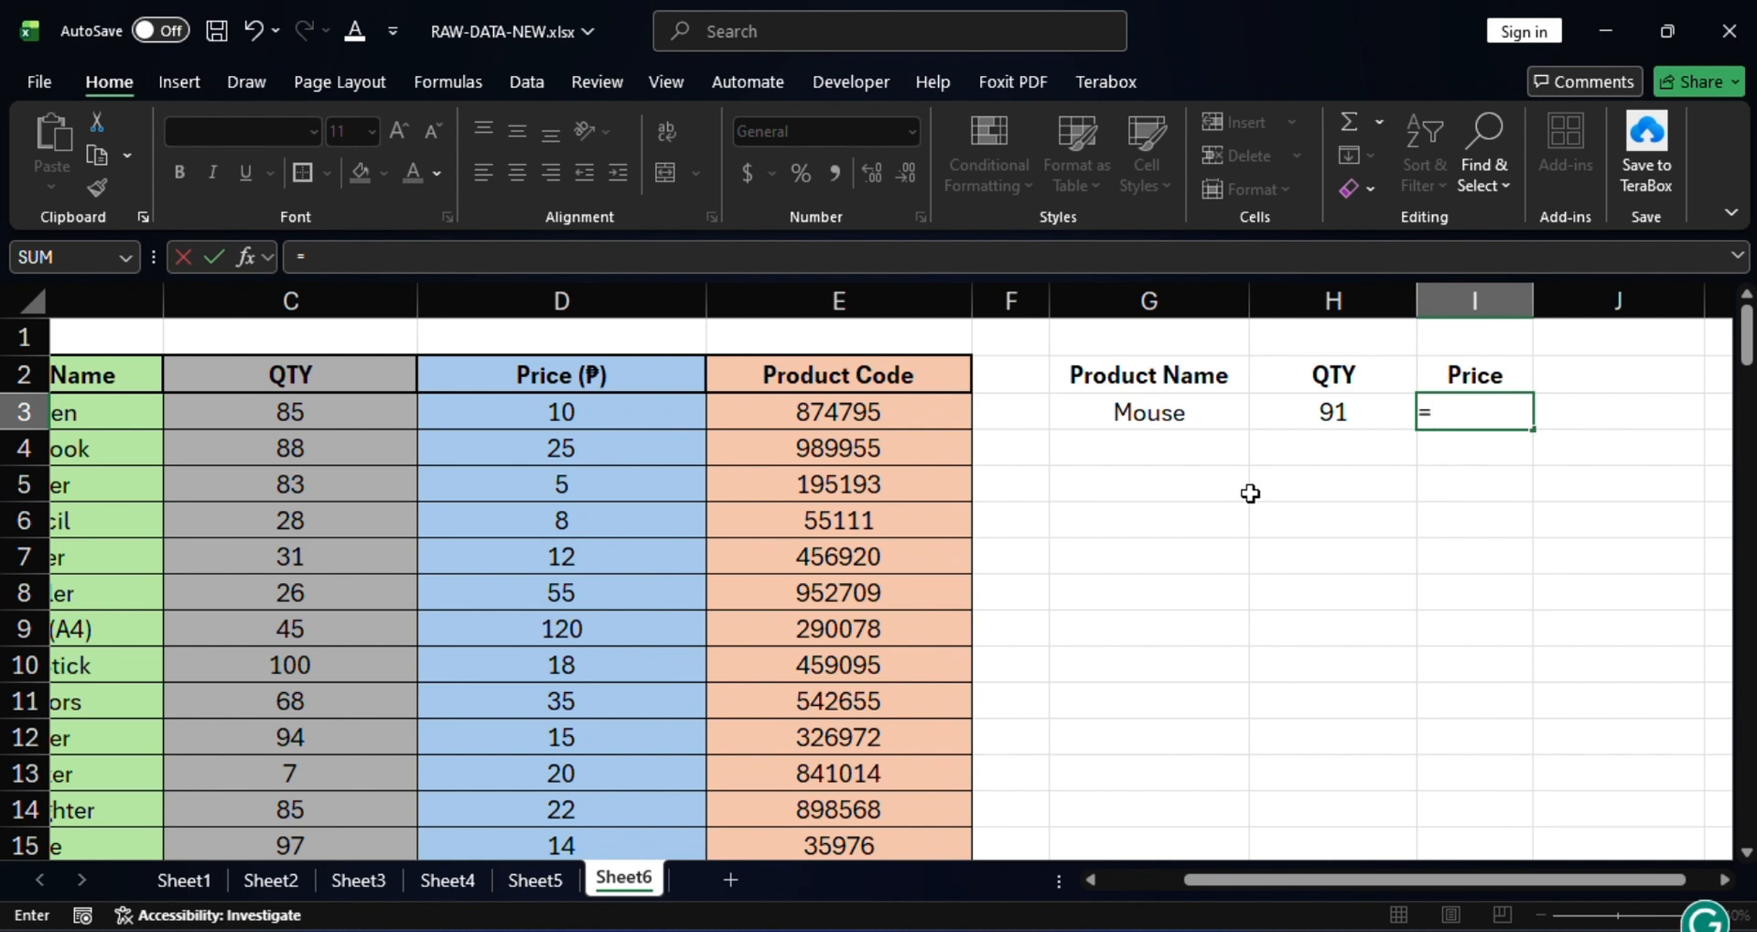
{"action": "type", "text": "vlo"}
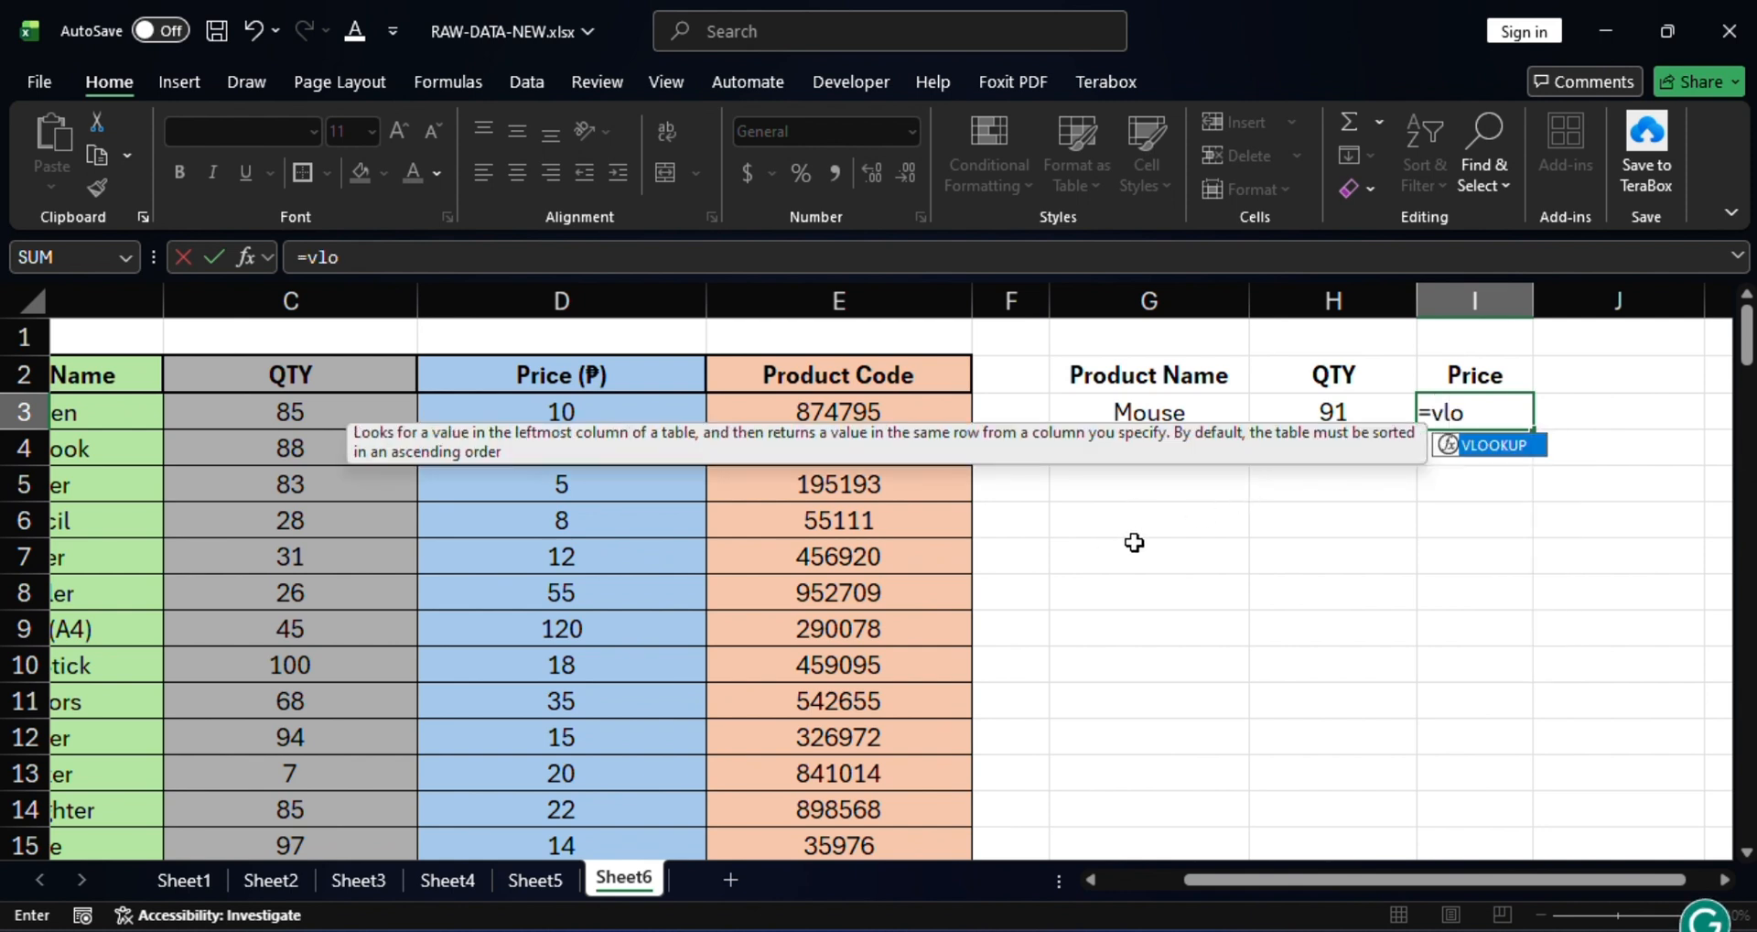
{"action": "double_click", "coordinate": [1488, 443]}
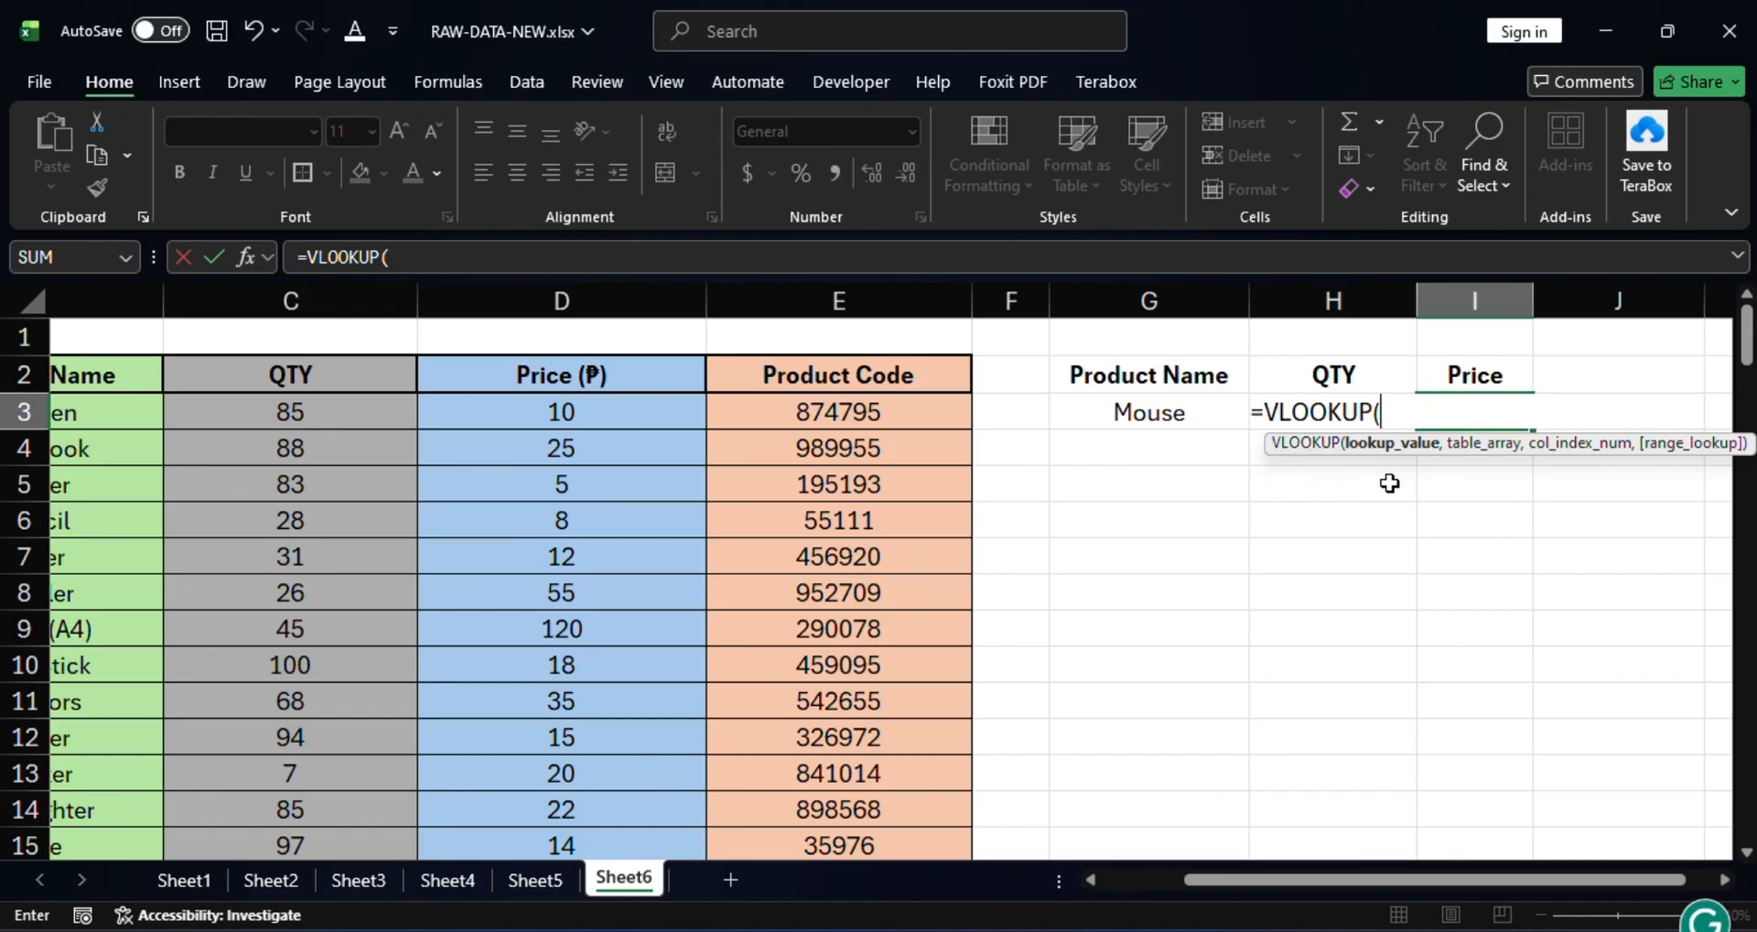
{"action": "left_click", "coordinate": [1155, 413]}
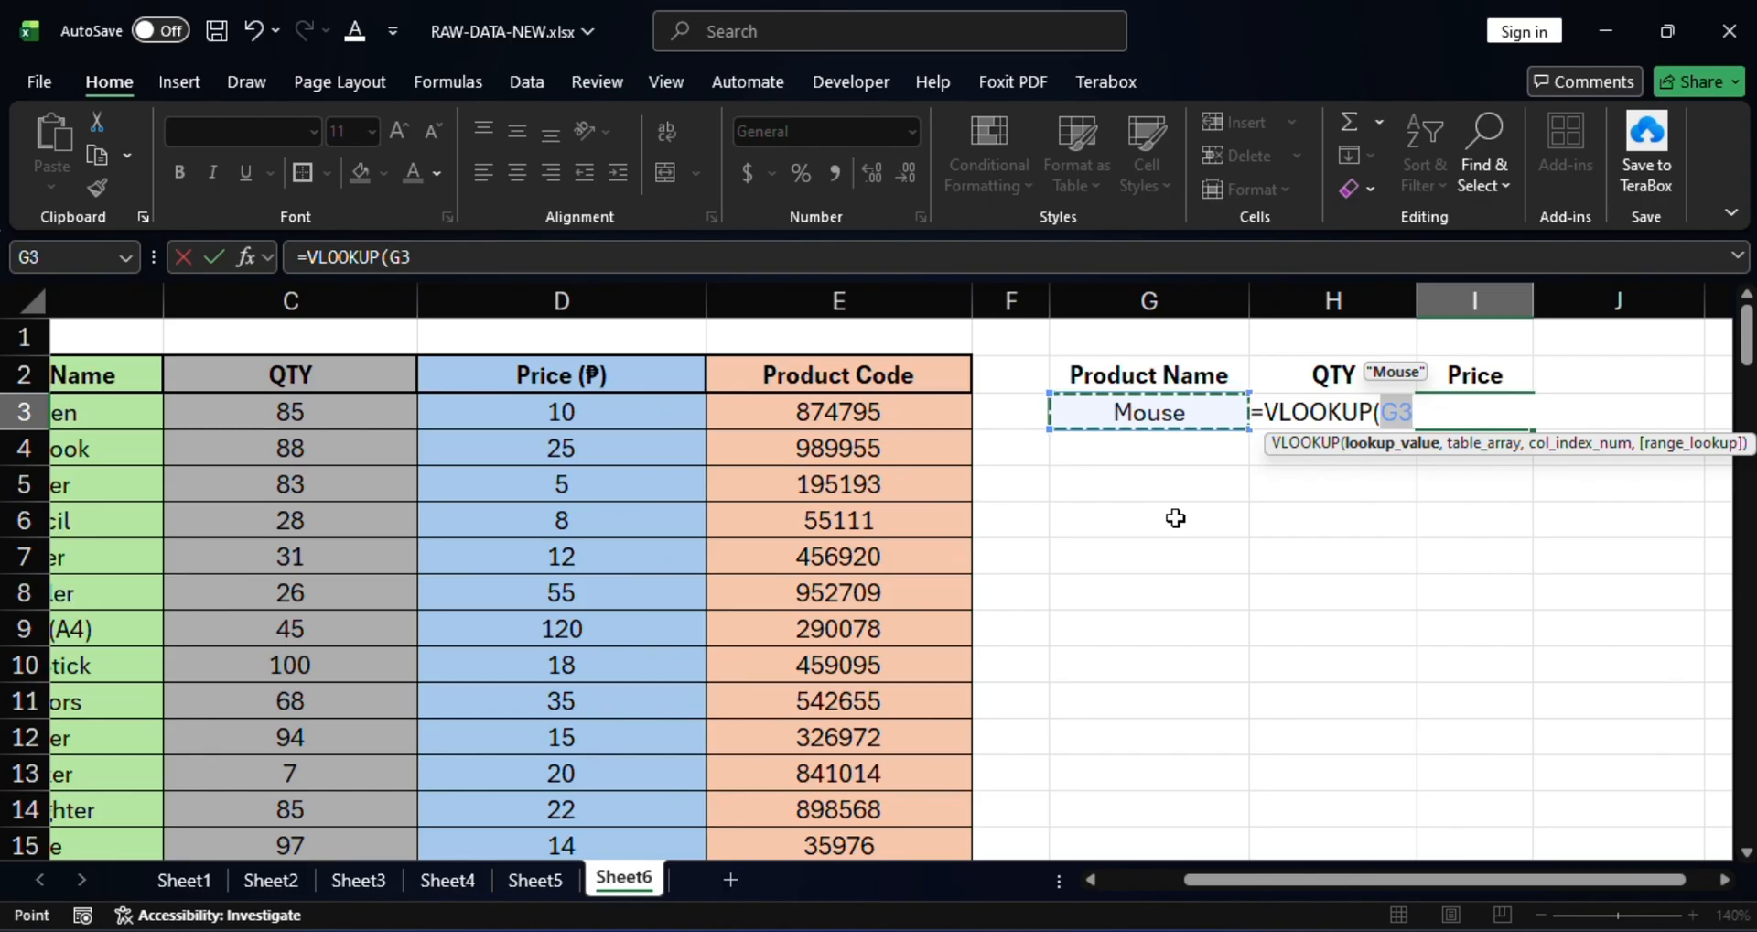
{"action": "type", "text": ","}
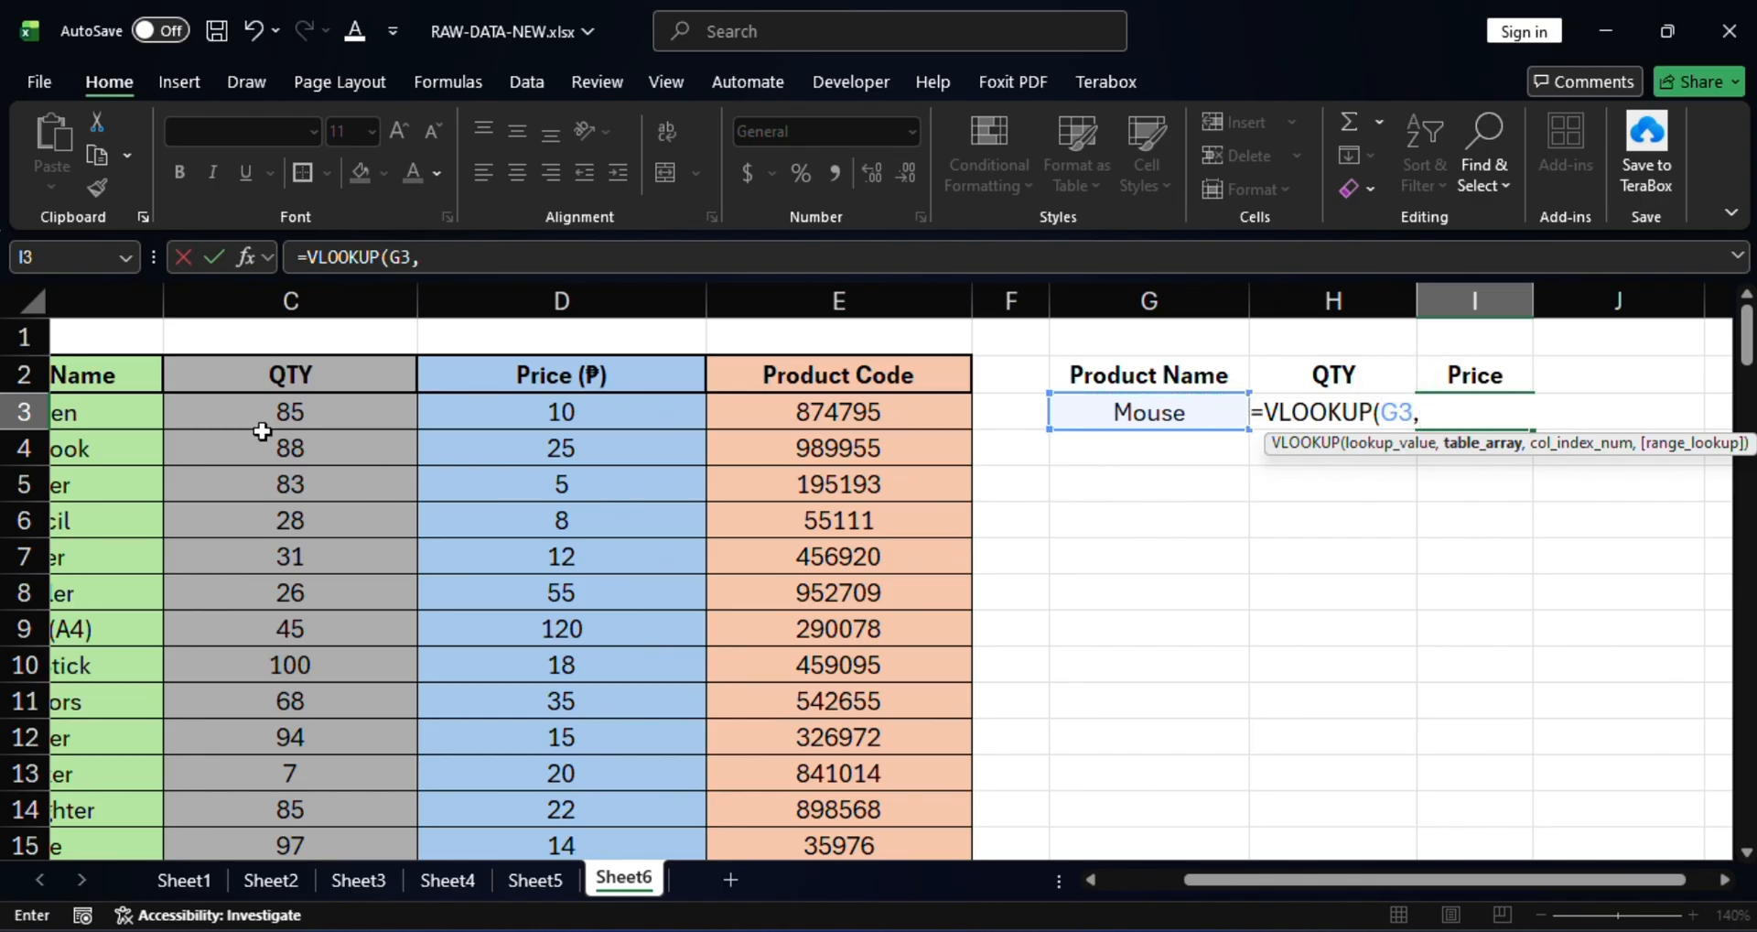
{"action": "left_click_drag", "start_coordinate": [99, 407], "coordinate": [952, 756]}
{"action": "scroll", "coordinate": [1181, 696], "scroll_direction": "up", "scroll_amount": 7}
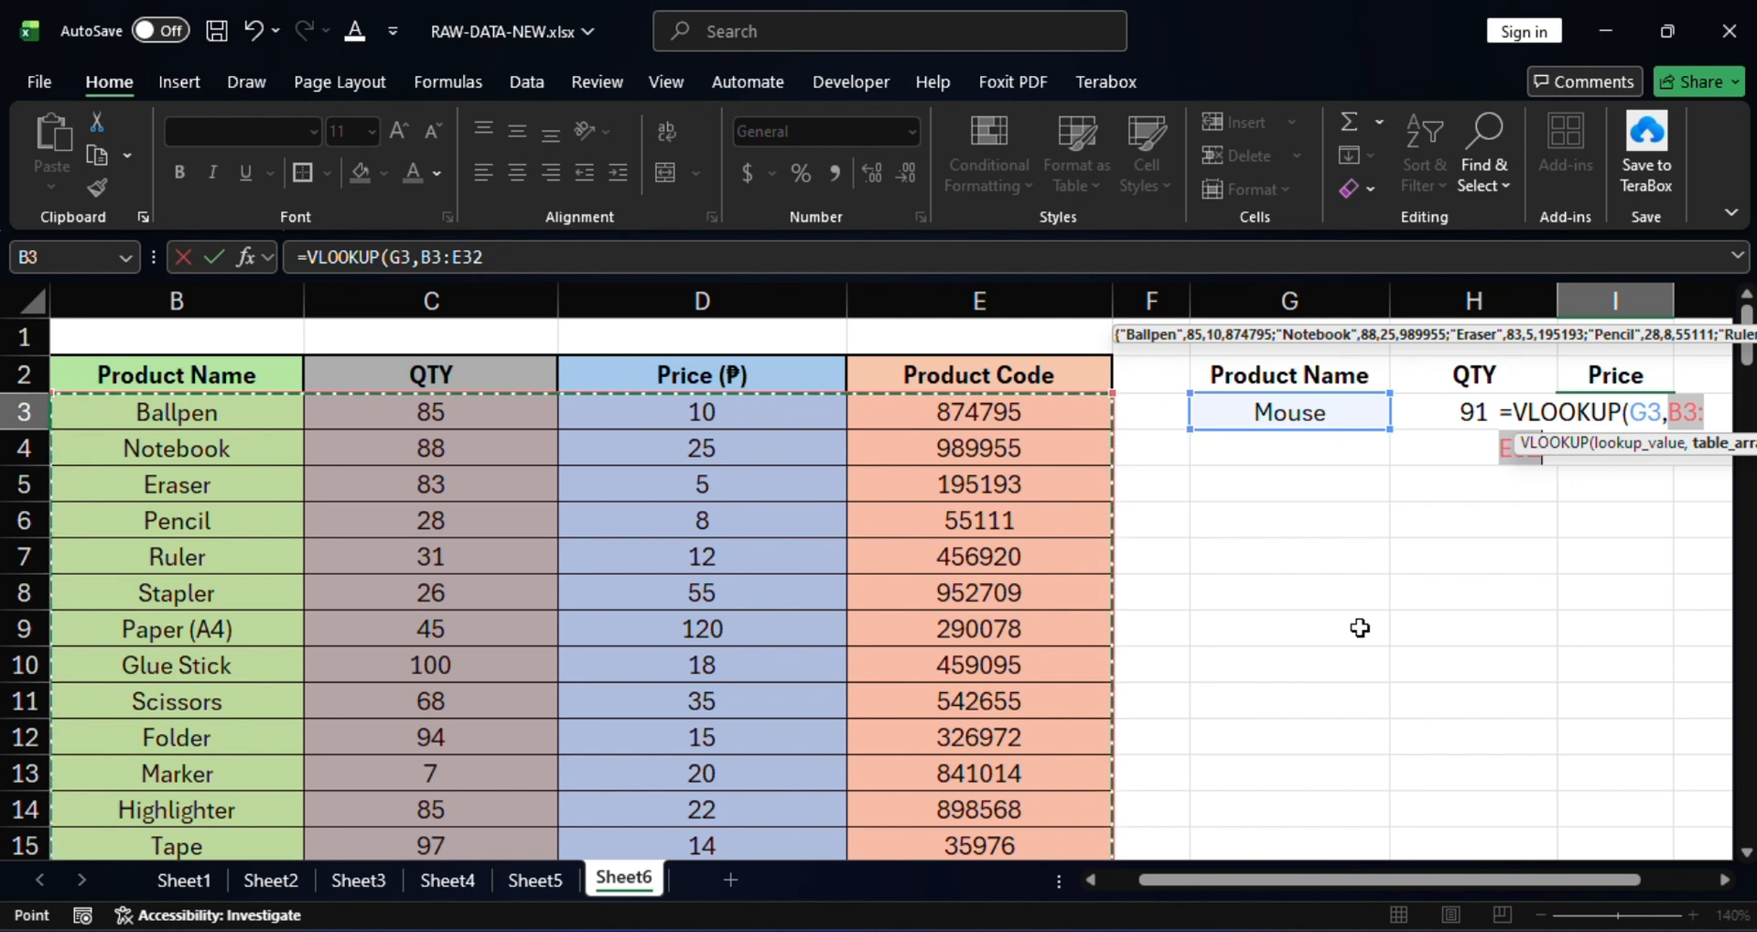
{"action": "type", "text": ","}
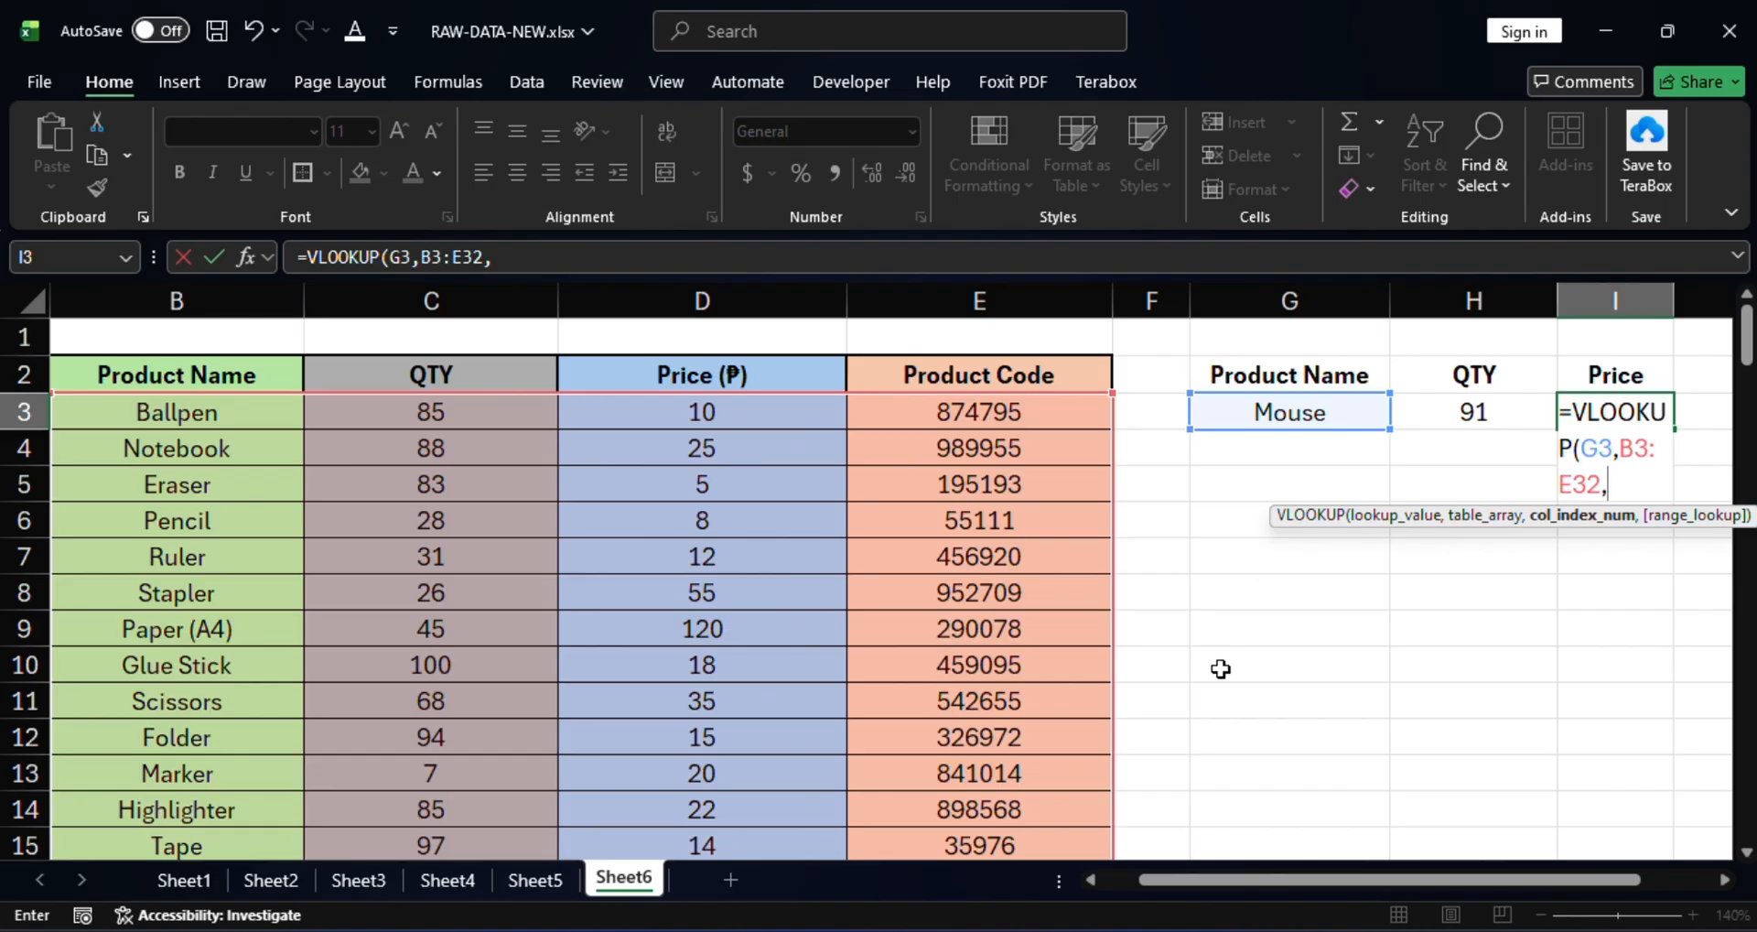
{"action": "type", "text": ","}
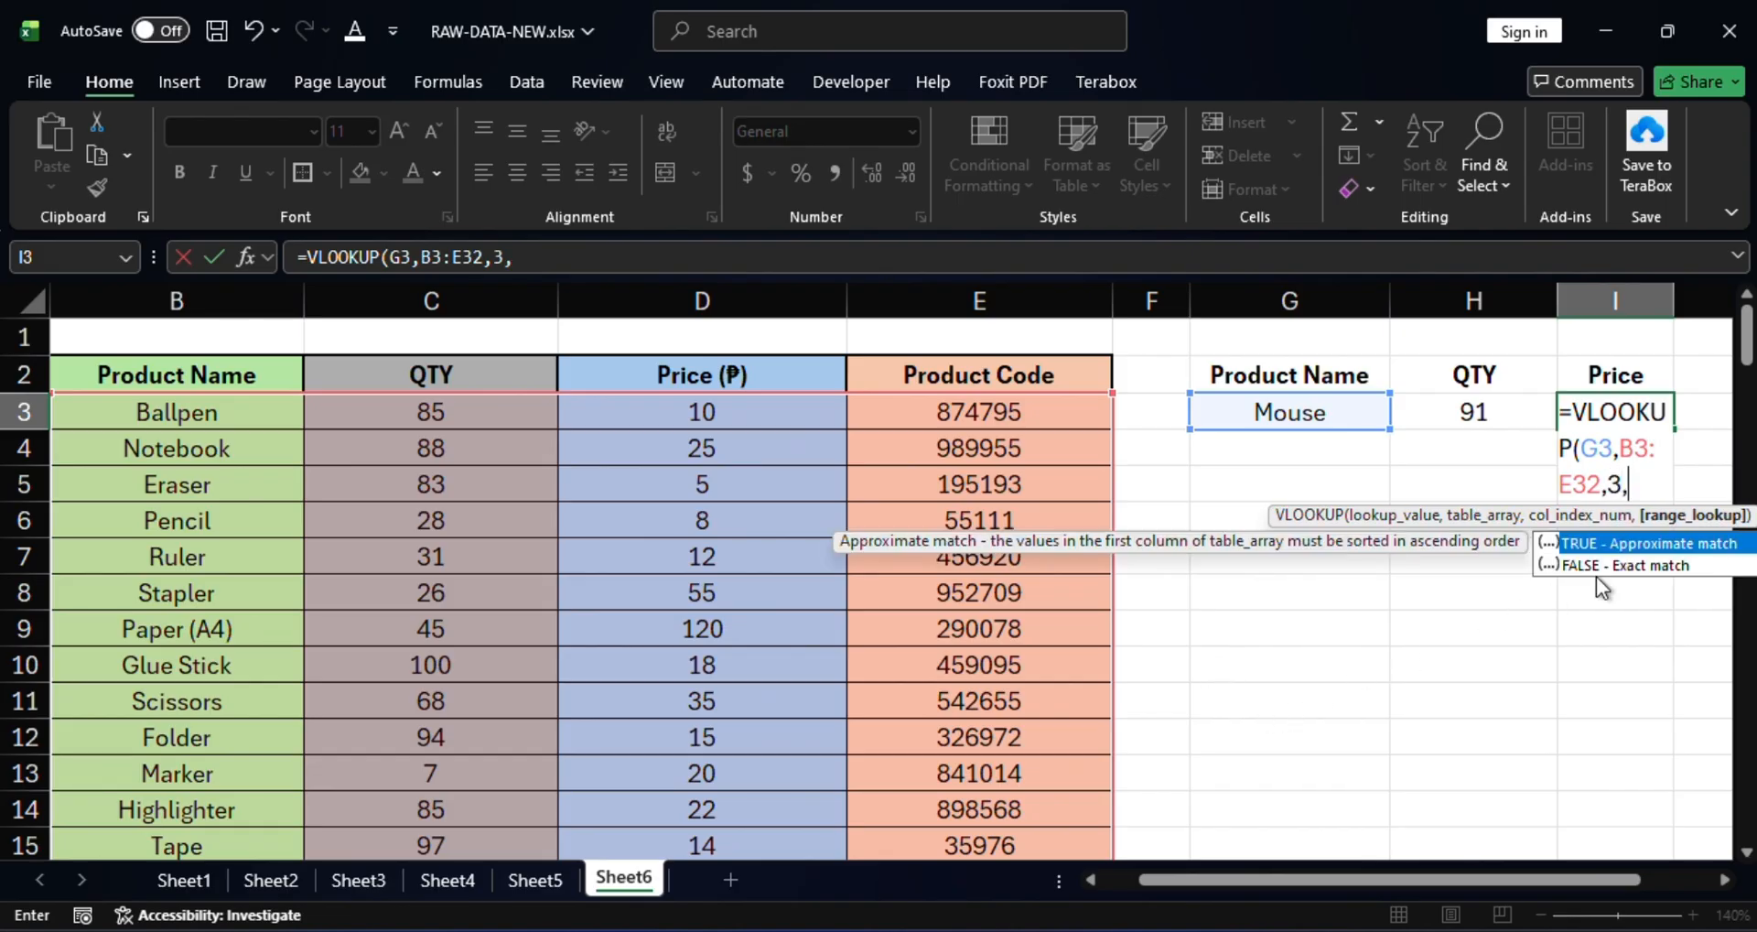
{"action": "left_click", "coordinate": [1598, 567]}
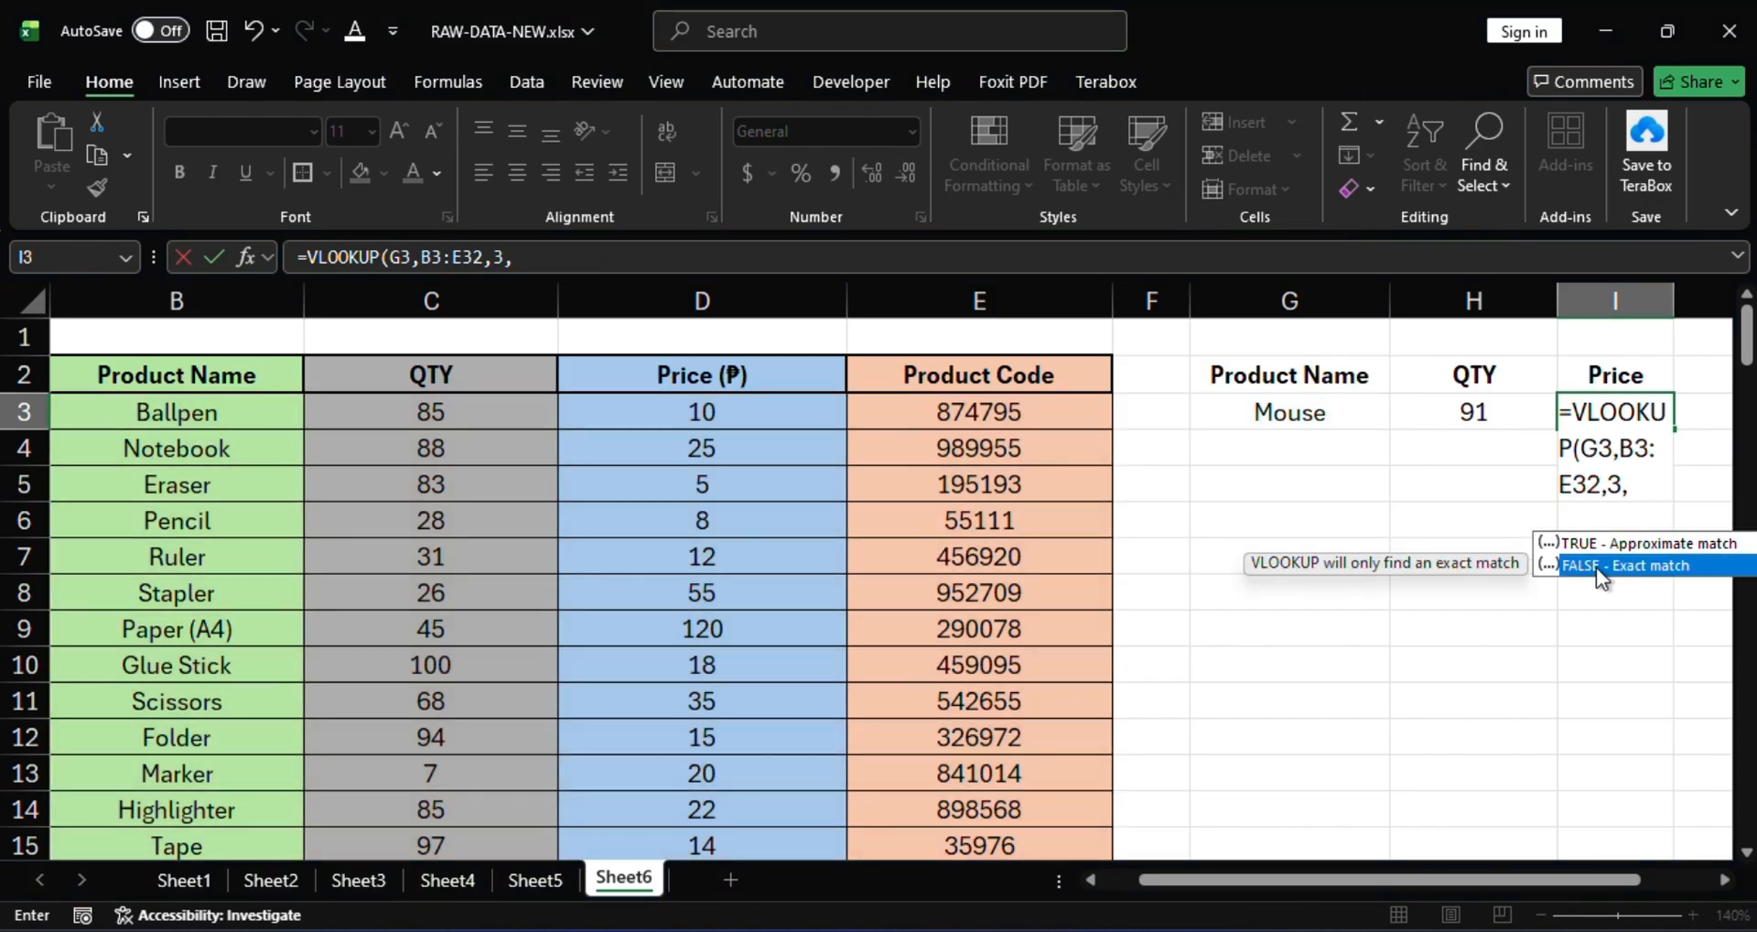
{"action": "double_click", "coordinate": [1596, 567]}
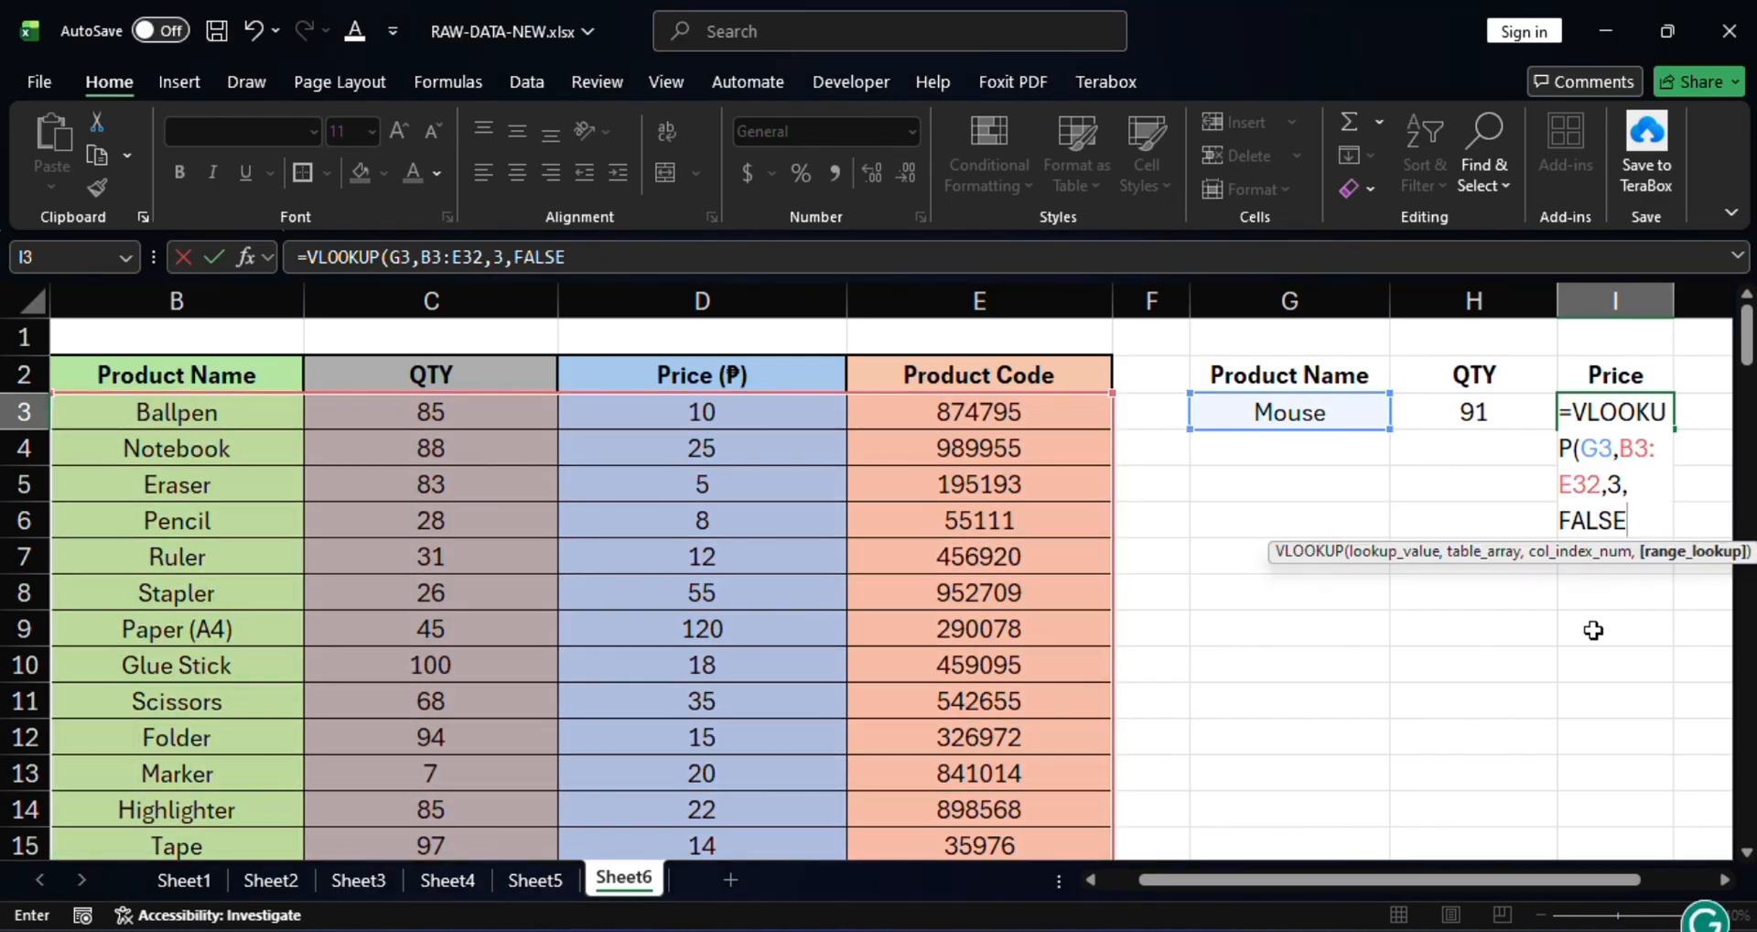
{"action": "type", "text": ")"}
{"action": "key", "text": "Return"}
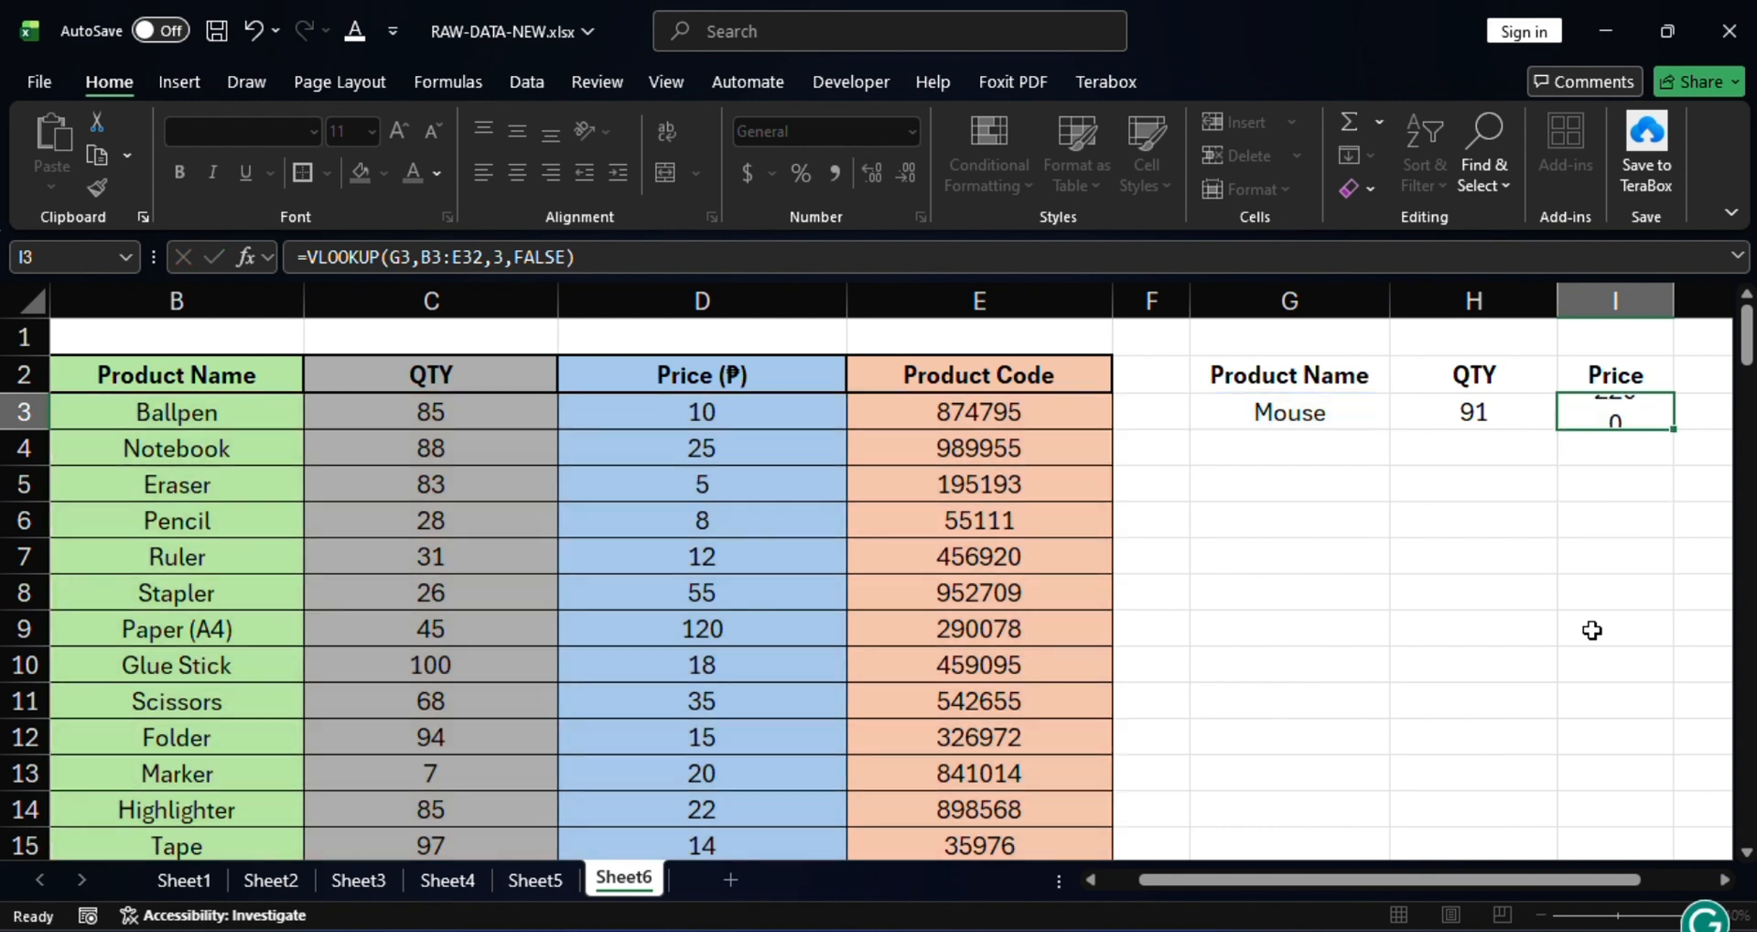
{"action": "left_click", "coordinate": [1617, 414]}
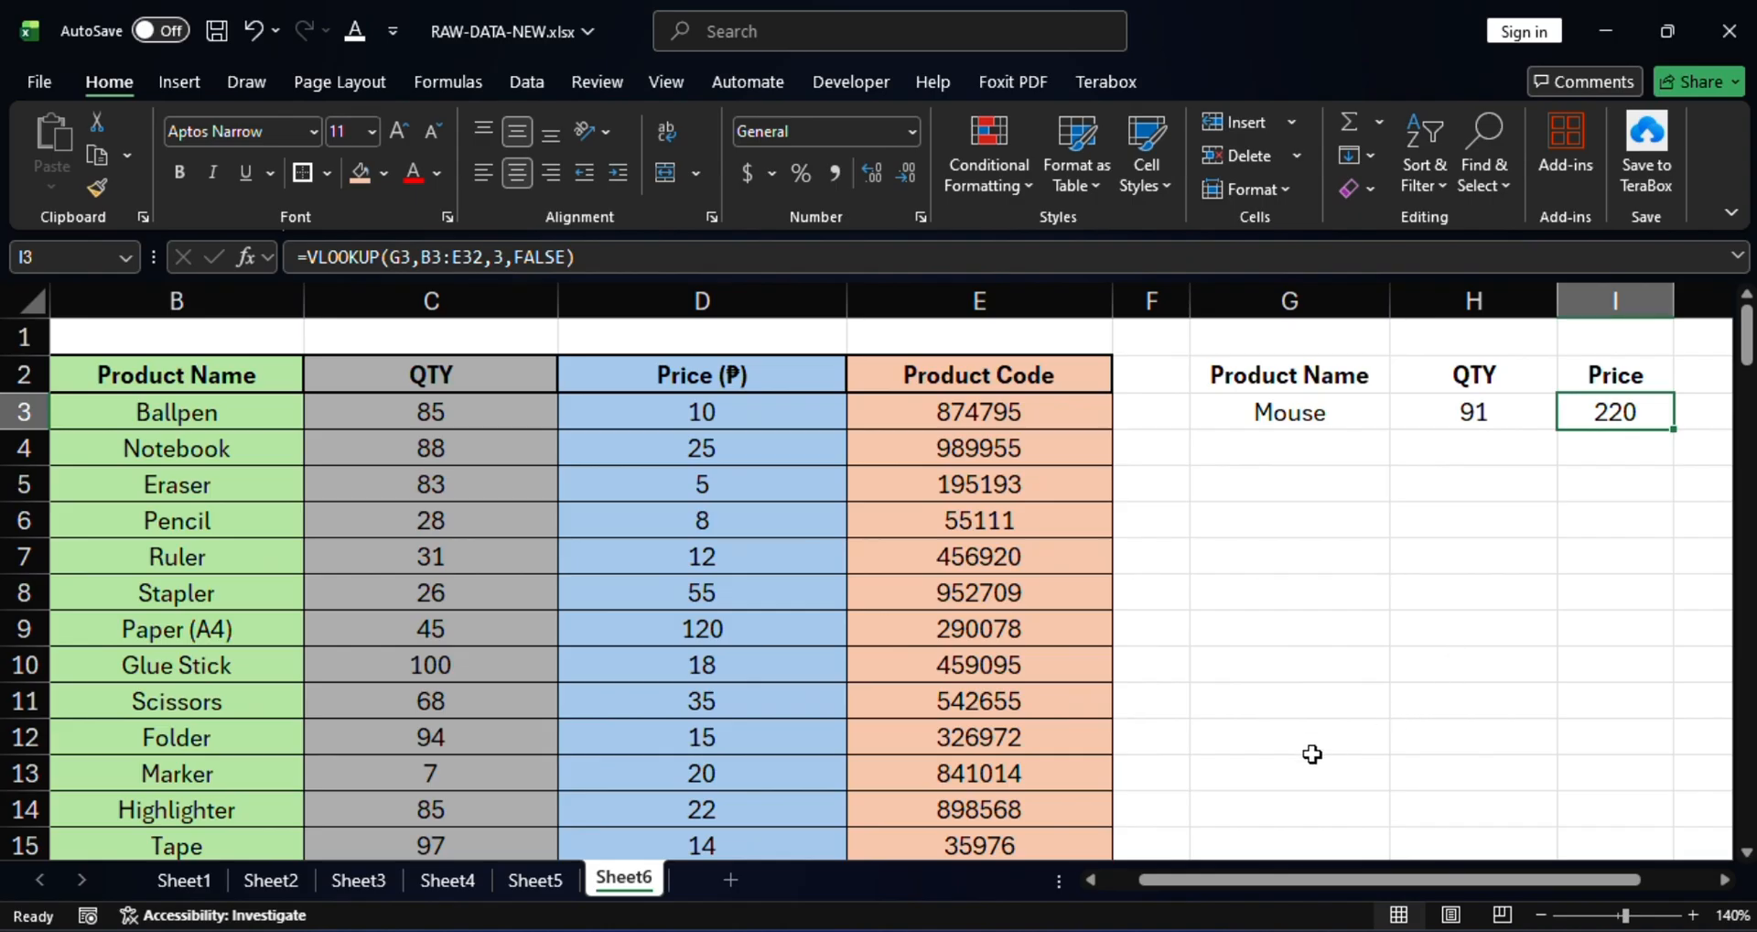
{"action": "scroll", "coordinate": [1102, 573], "scroll_direction": "down", "scroll_amount": 1}
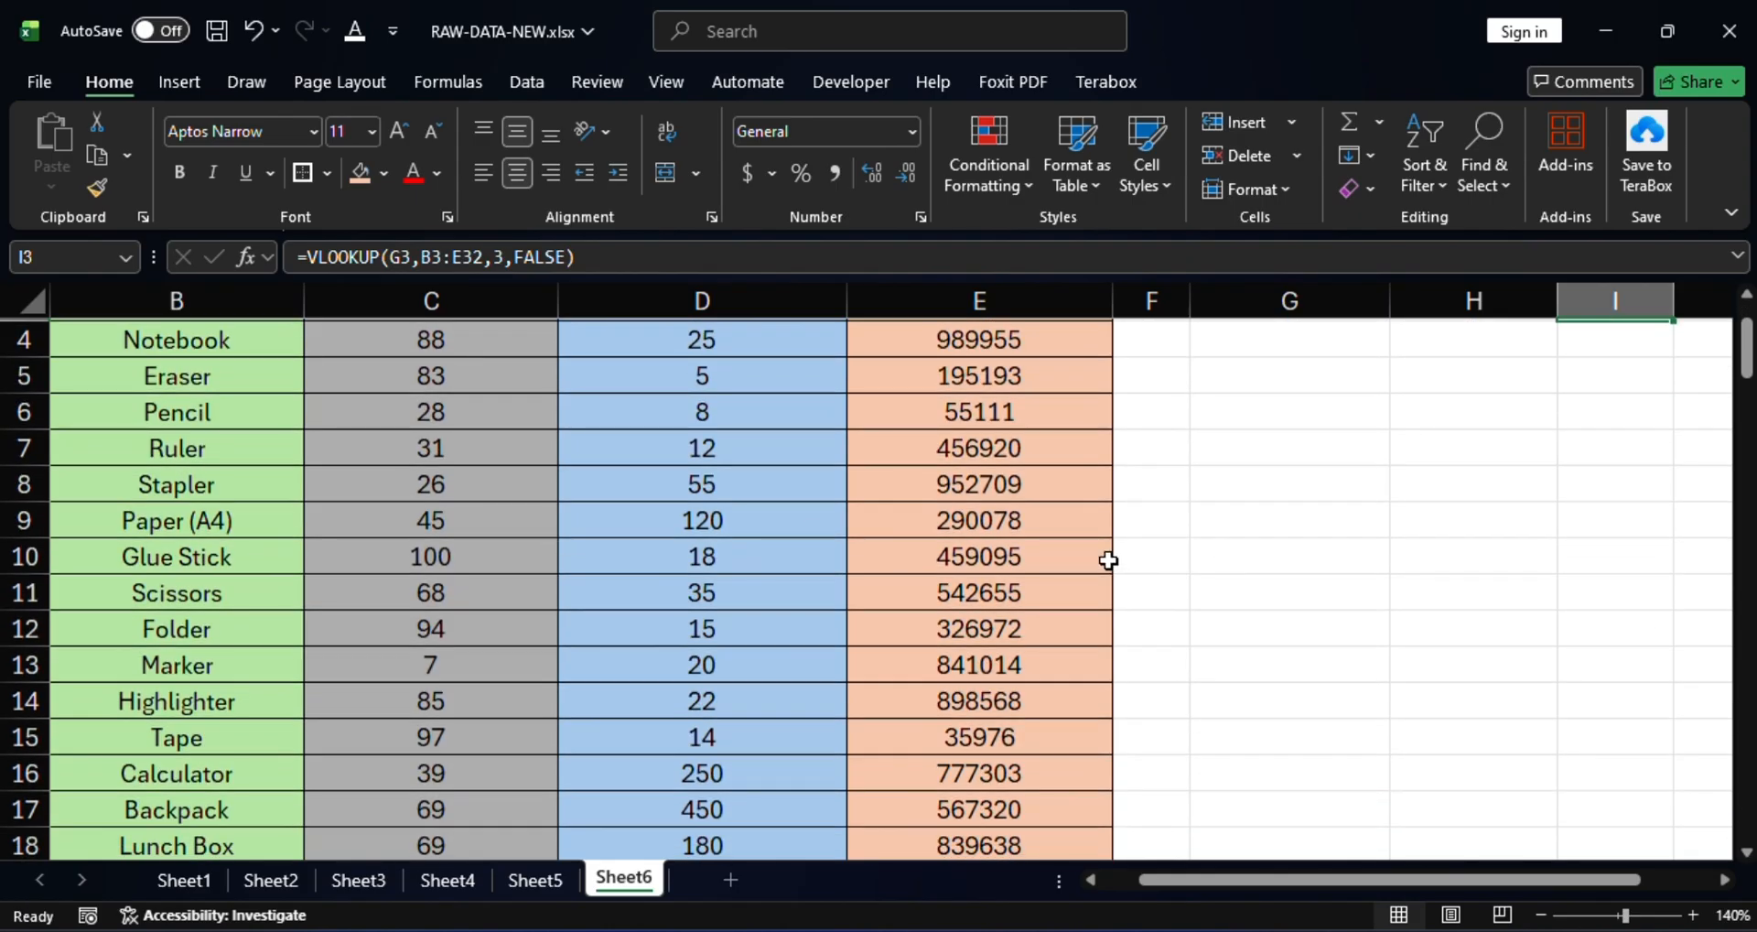
{"action": "scroll", "coordinate": [729, 553], "scroll_direction": "down", "scroll_amount": 1}
{"action": "scroll", "coordinate": [235, 595], "scroll_direction": "down", "scroll_amount": 2}
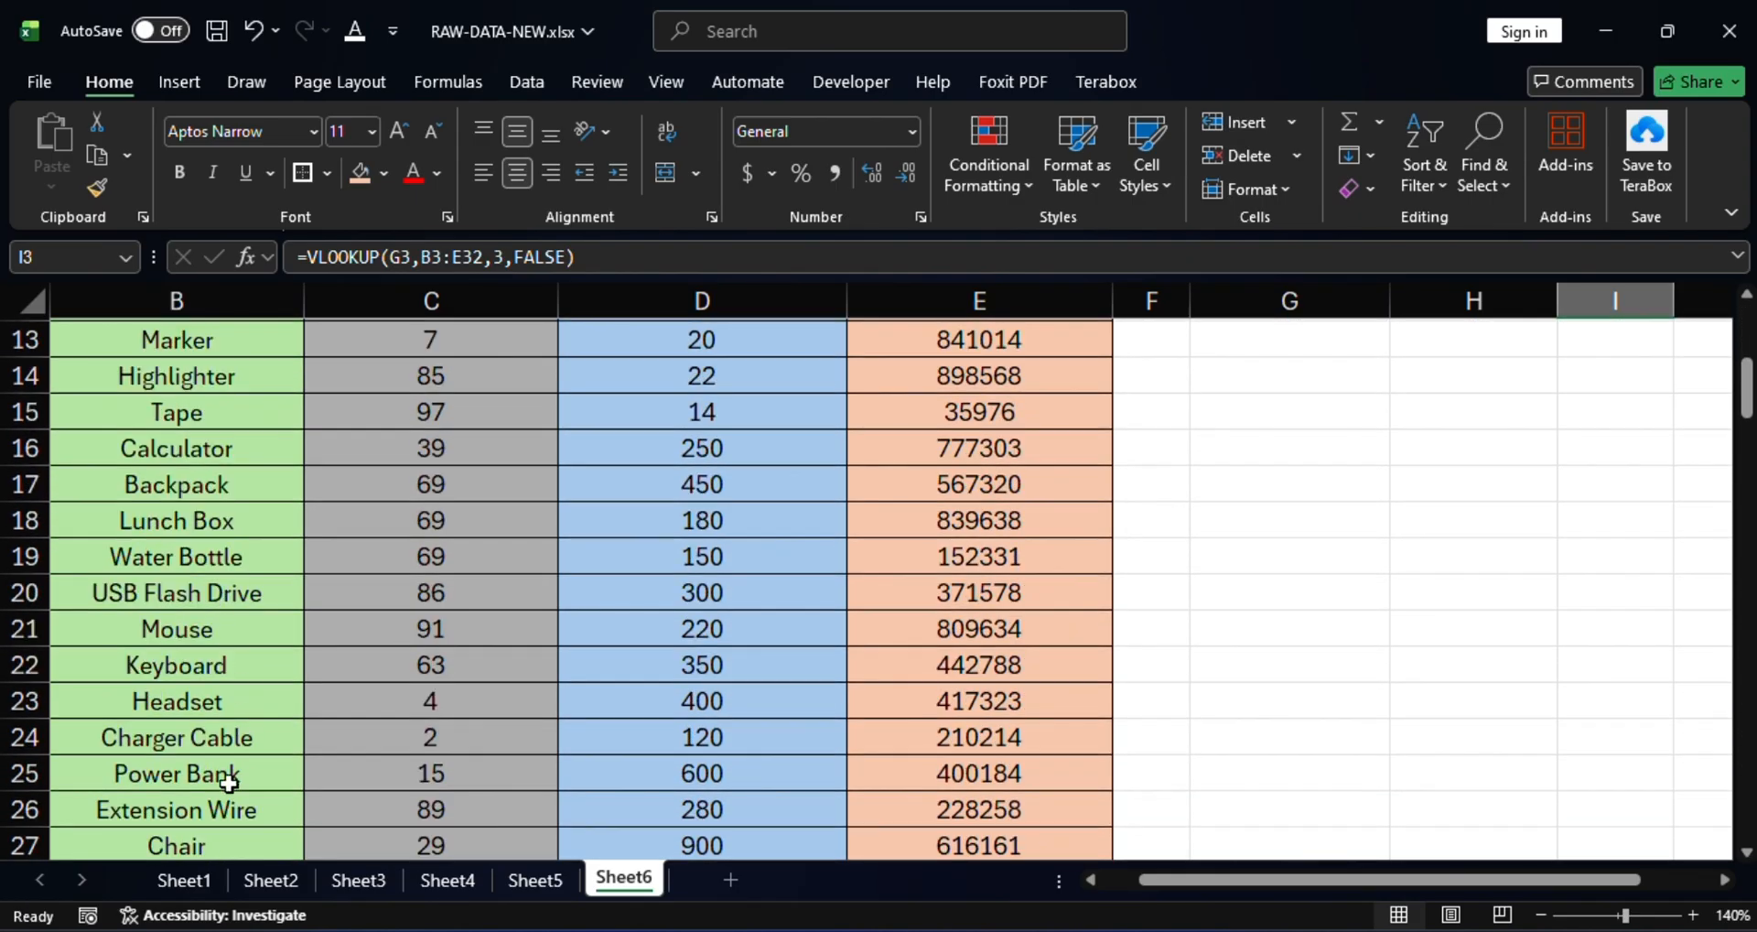
{"action": "left_click", "coordinate": [201, 635]}
{"action": "left_click", "coordinate": [67, 628]}
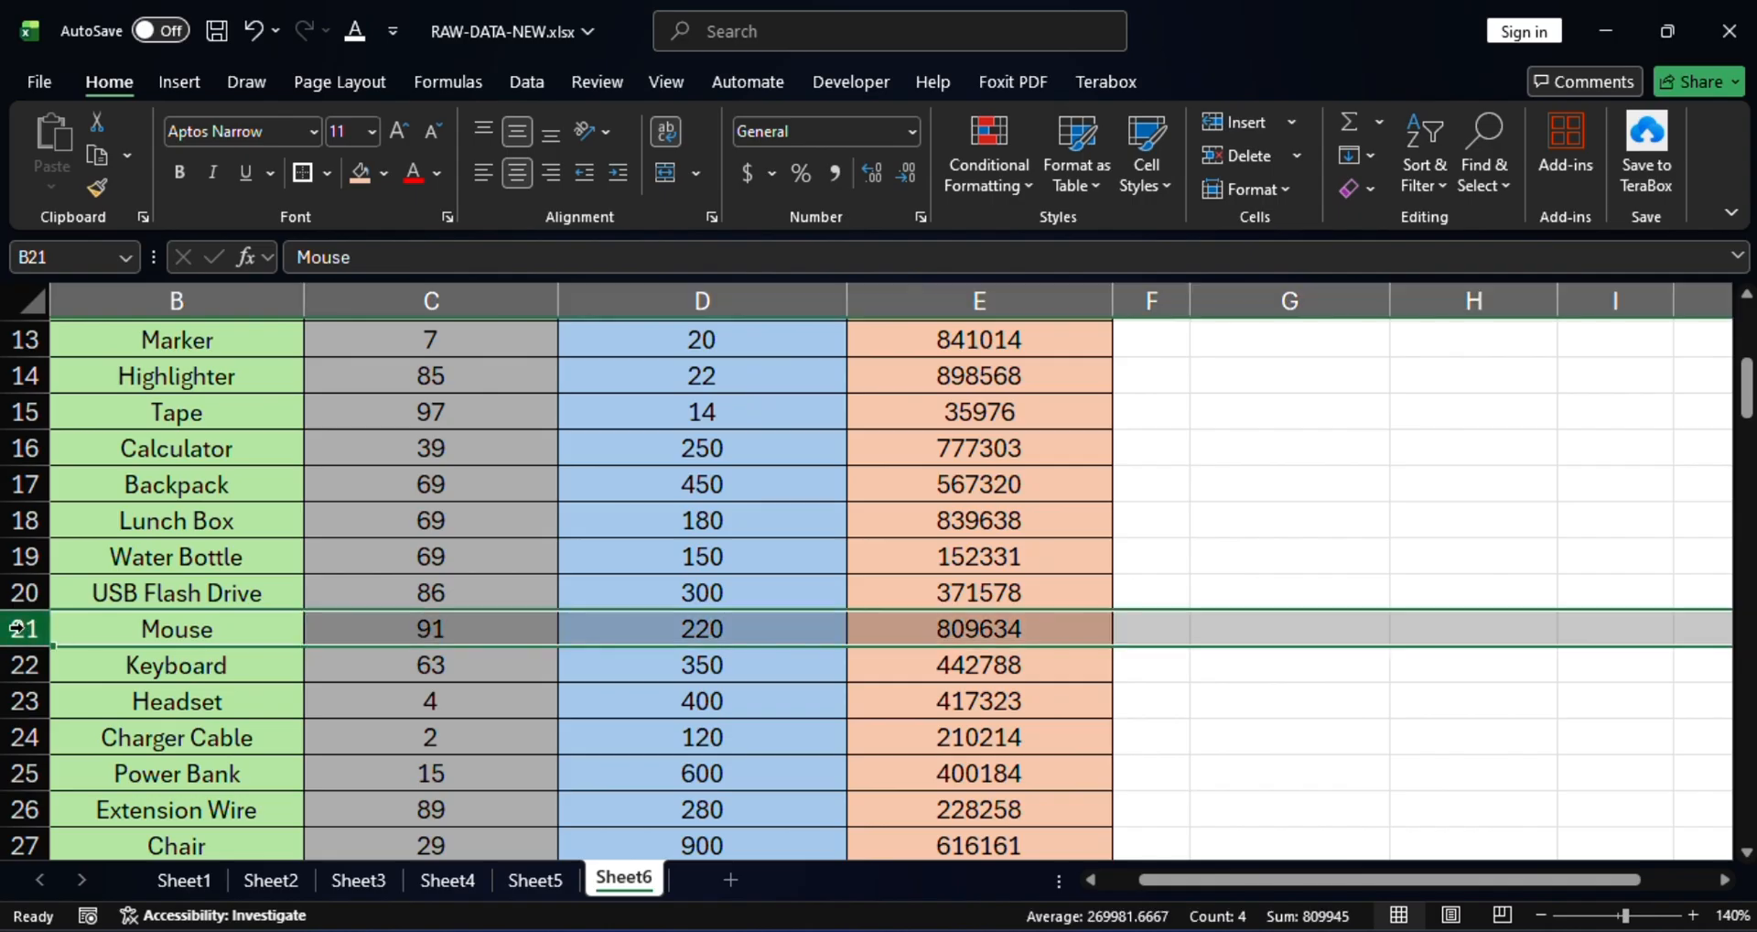
{"action": "left_click", "coordinate": [721, 633]}
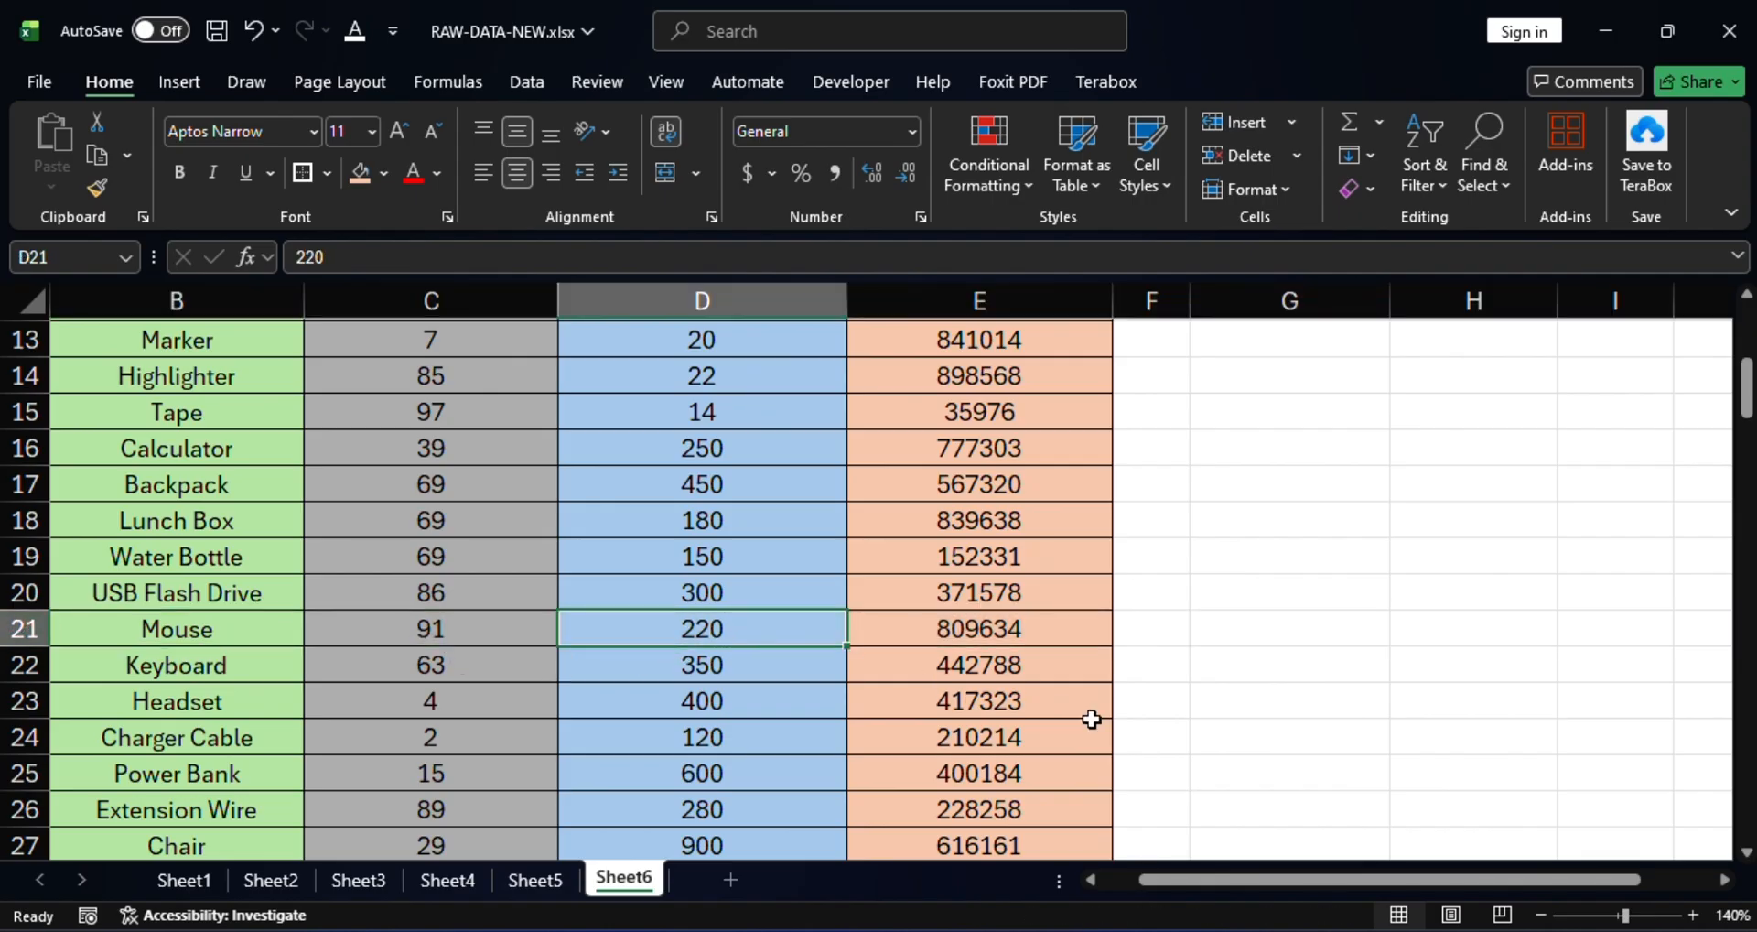
{"action": "scroll", "coordinate": [1007, 668], "scroll_direction": "up", "scroll_amount": 4}
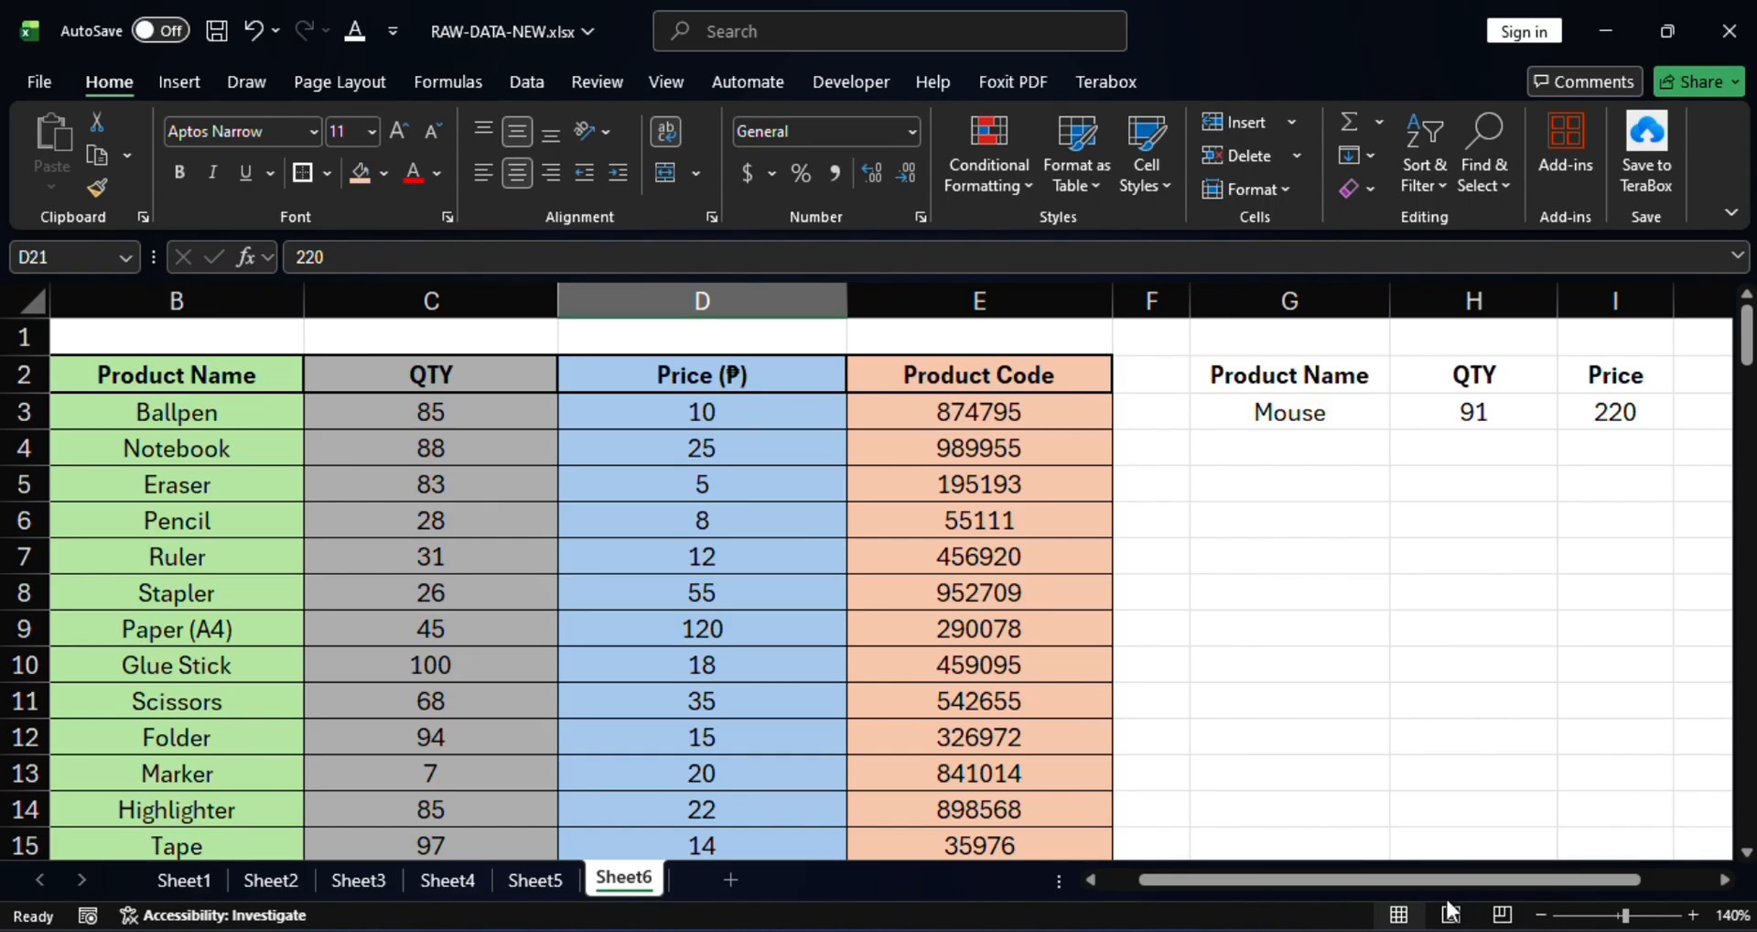
{"action": "left_click_drag", "start_coordinate": [1440, 878], "coordinate": [1593, 880]}
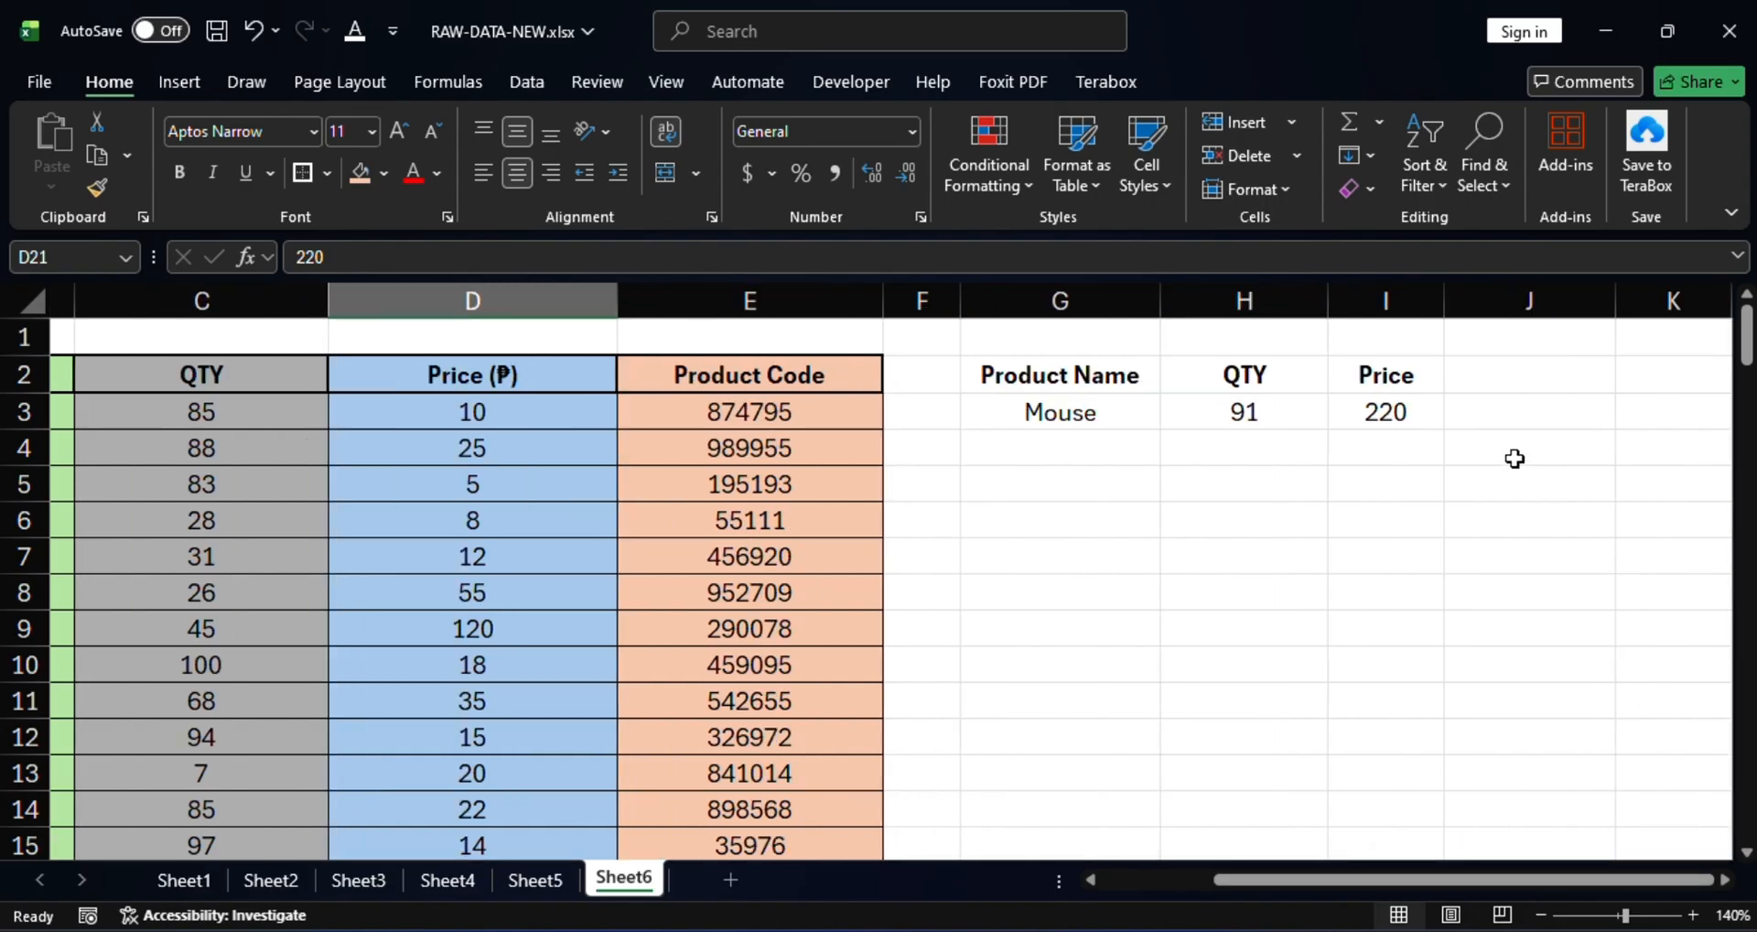
Enter the header 'Product Code' in J2 beside Price.
{"action": "left_click", "coordinate": [1514, 384]}
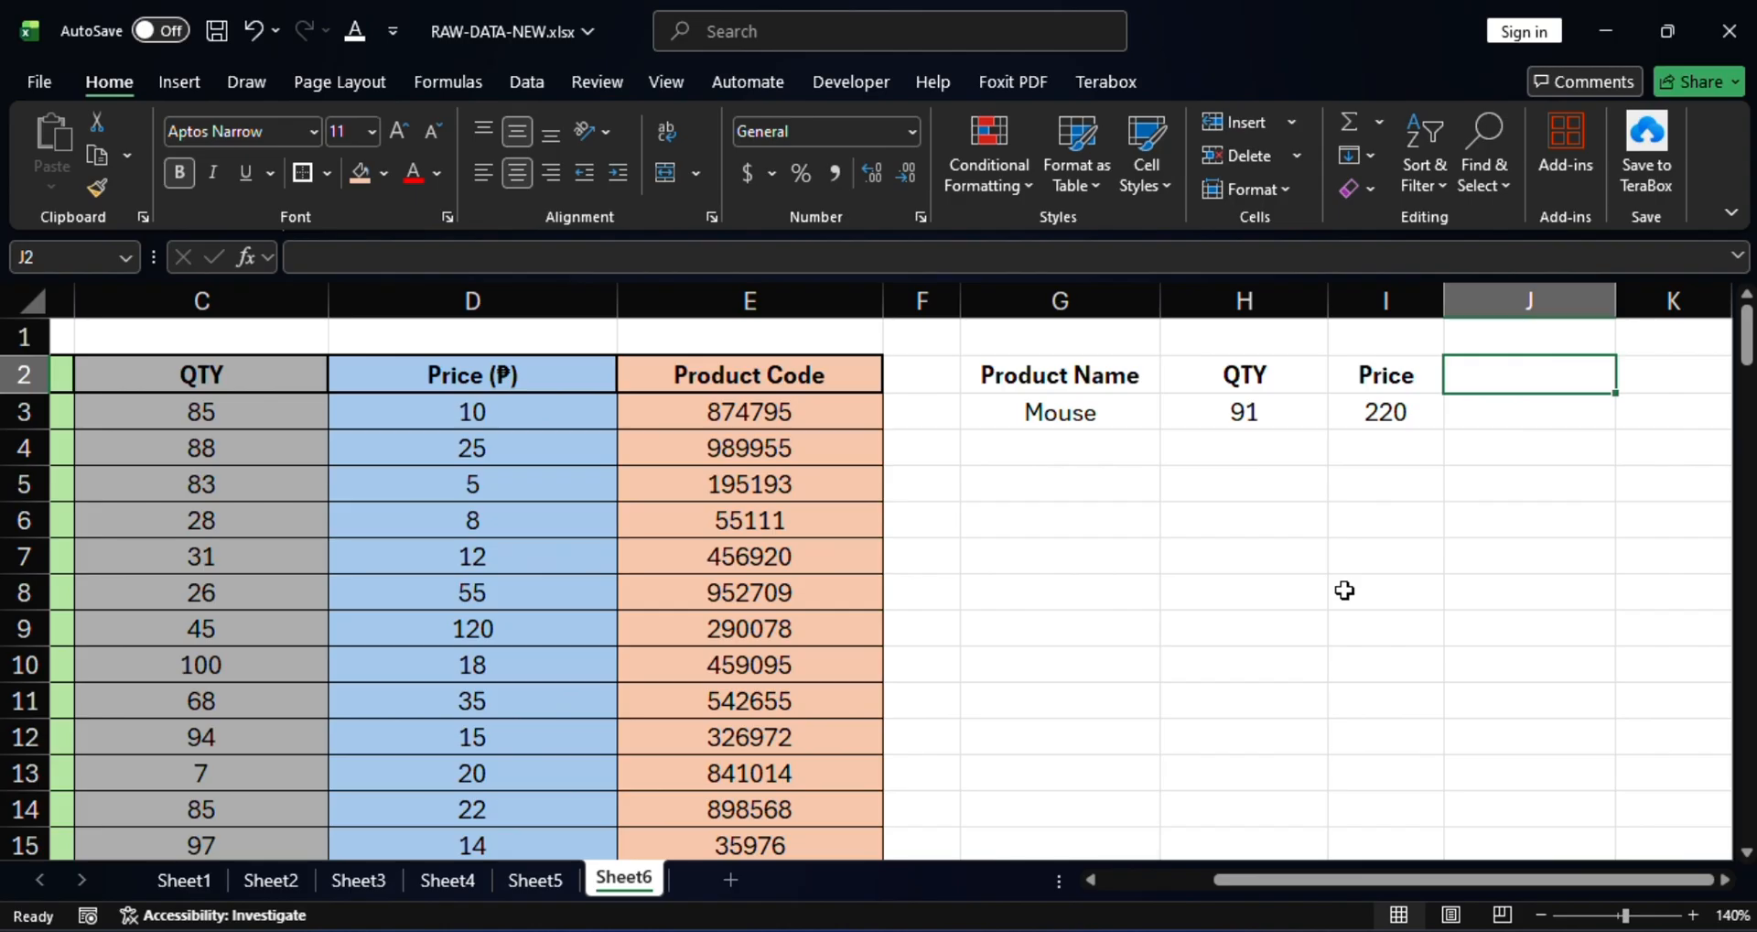
{"action": "type", "text": "p"}
{"action": "key", "text": "BackSpace"}
{"action": "type", "text": "Pro"}
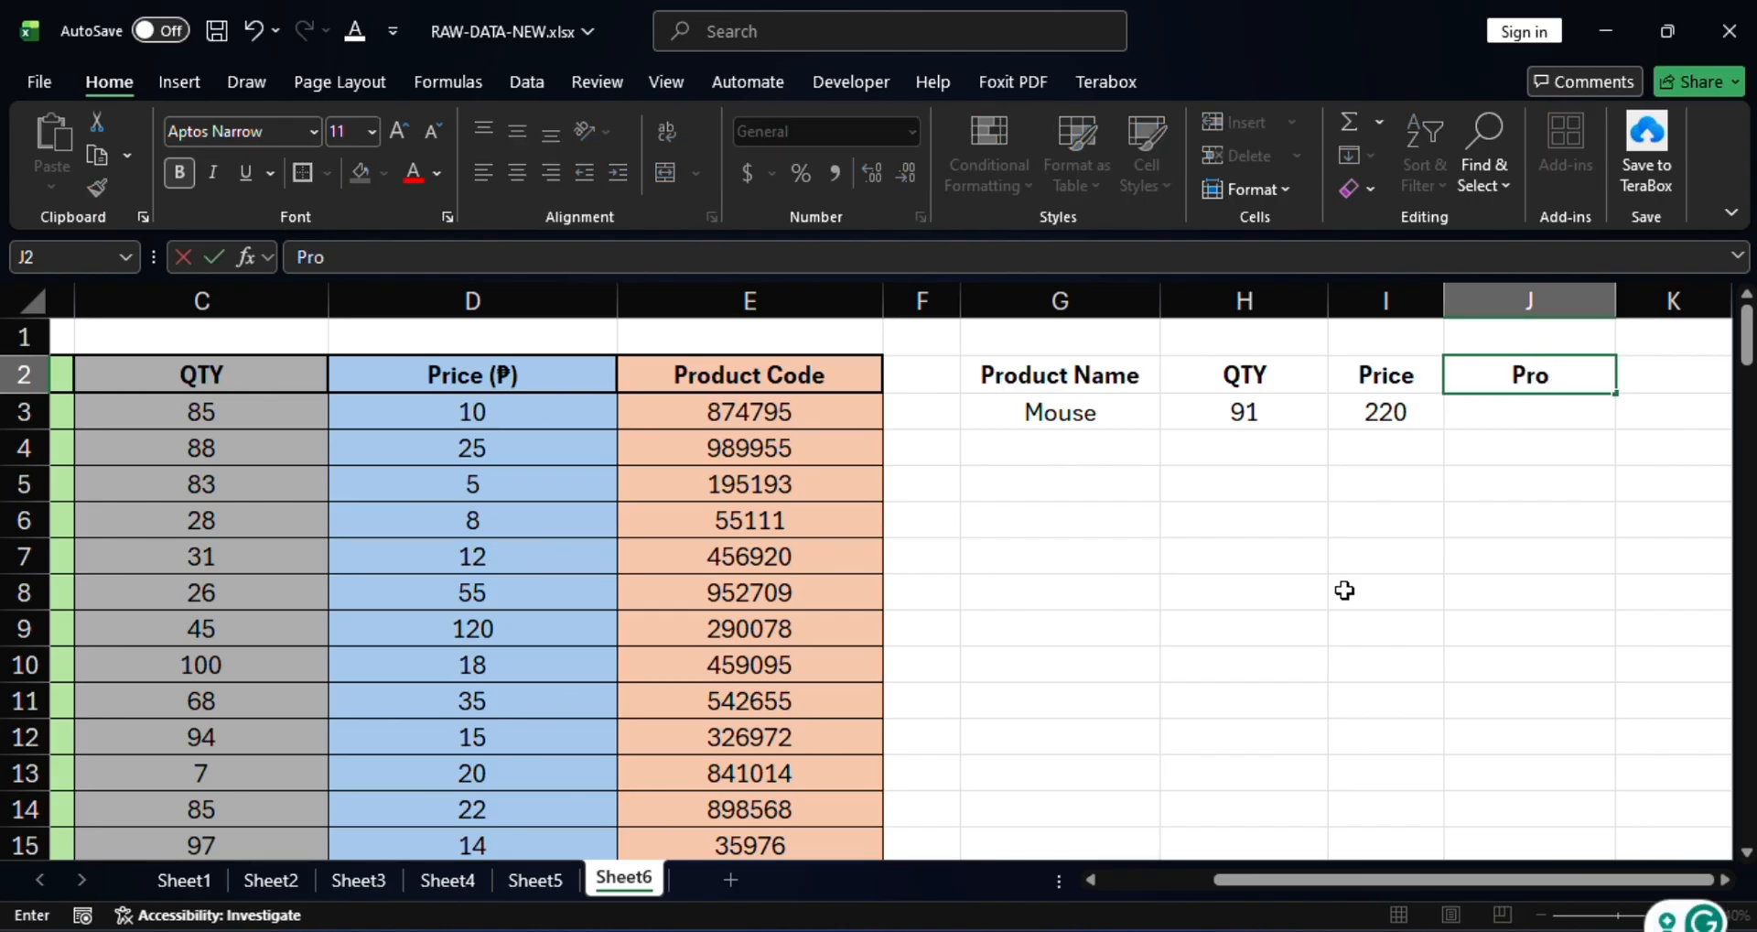
{"action": "type", "text": "duct"}
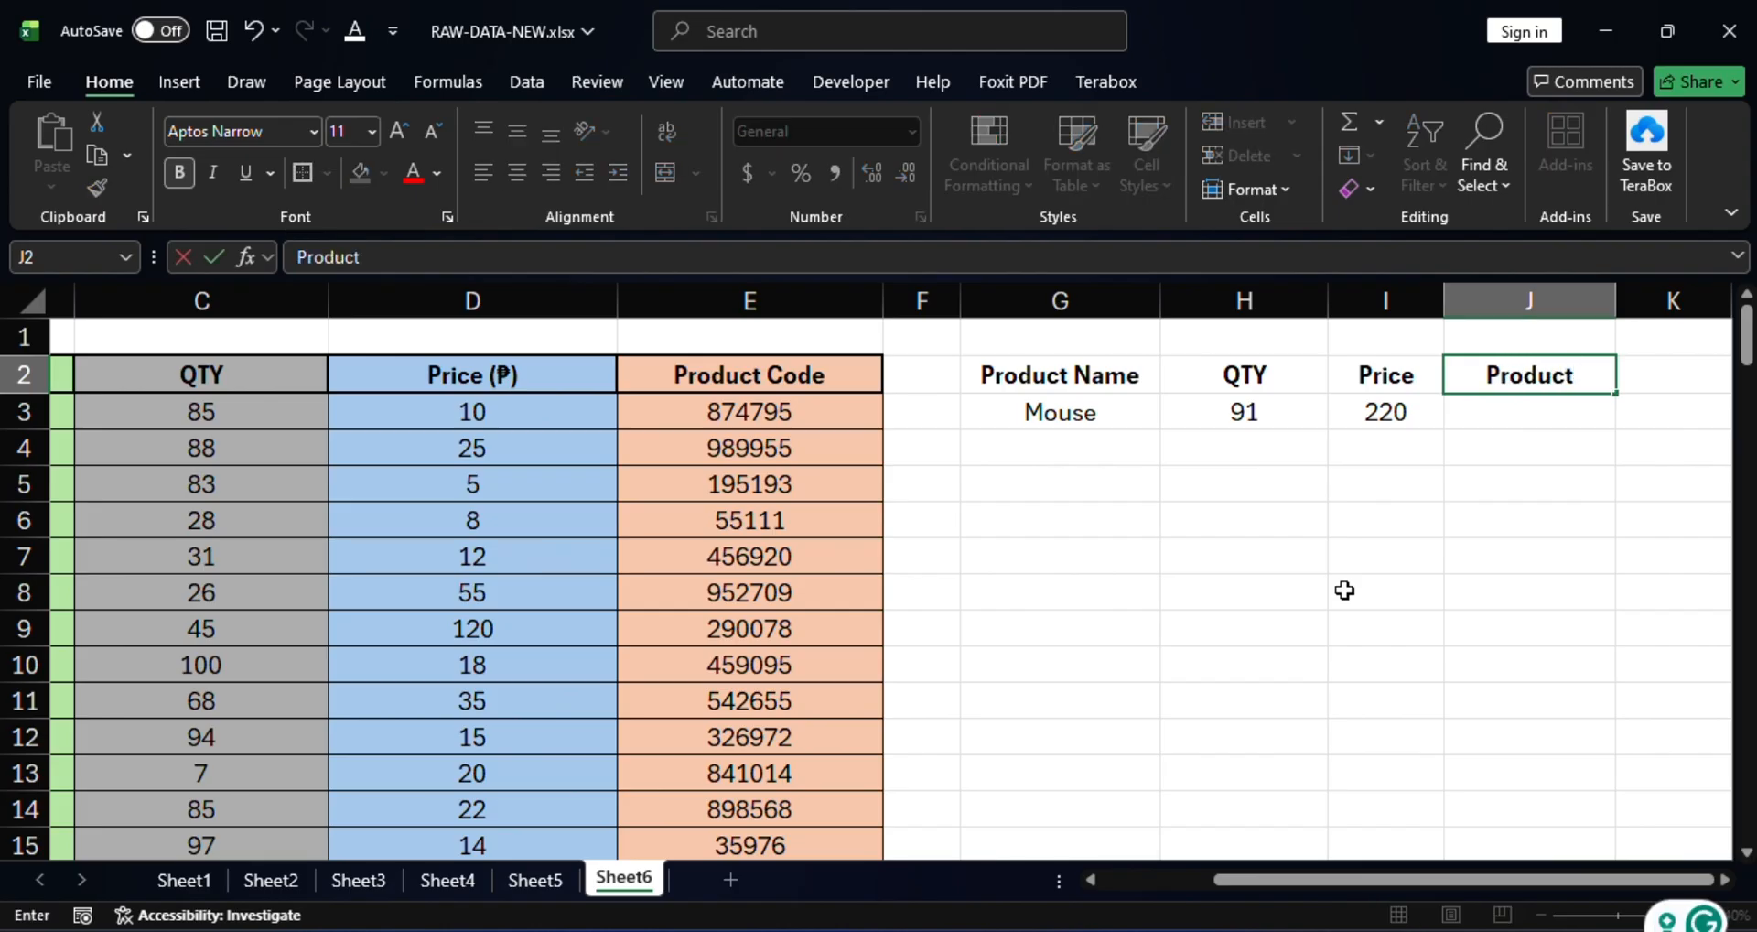
{"action": "type", "text": " Code"}
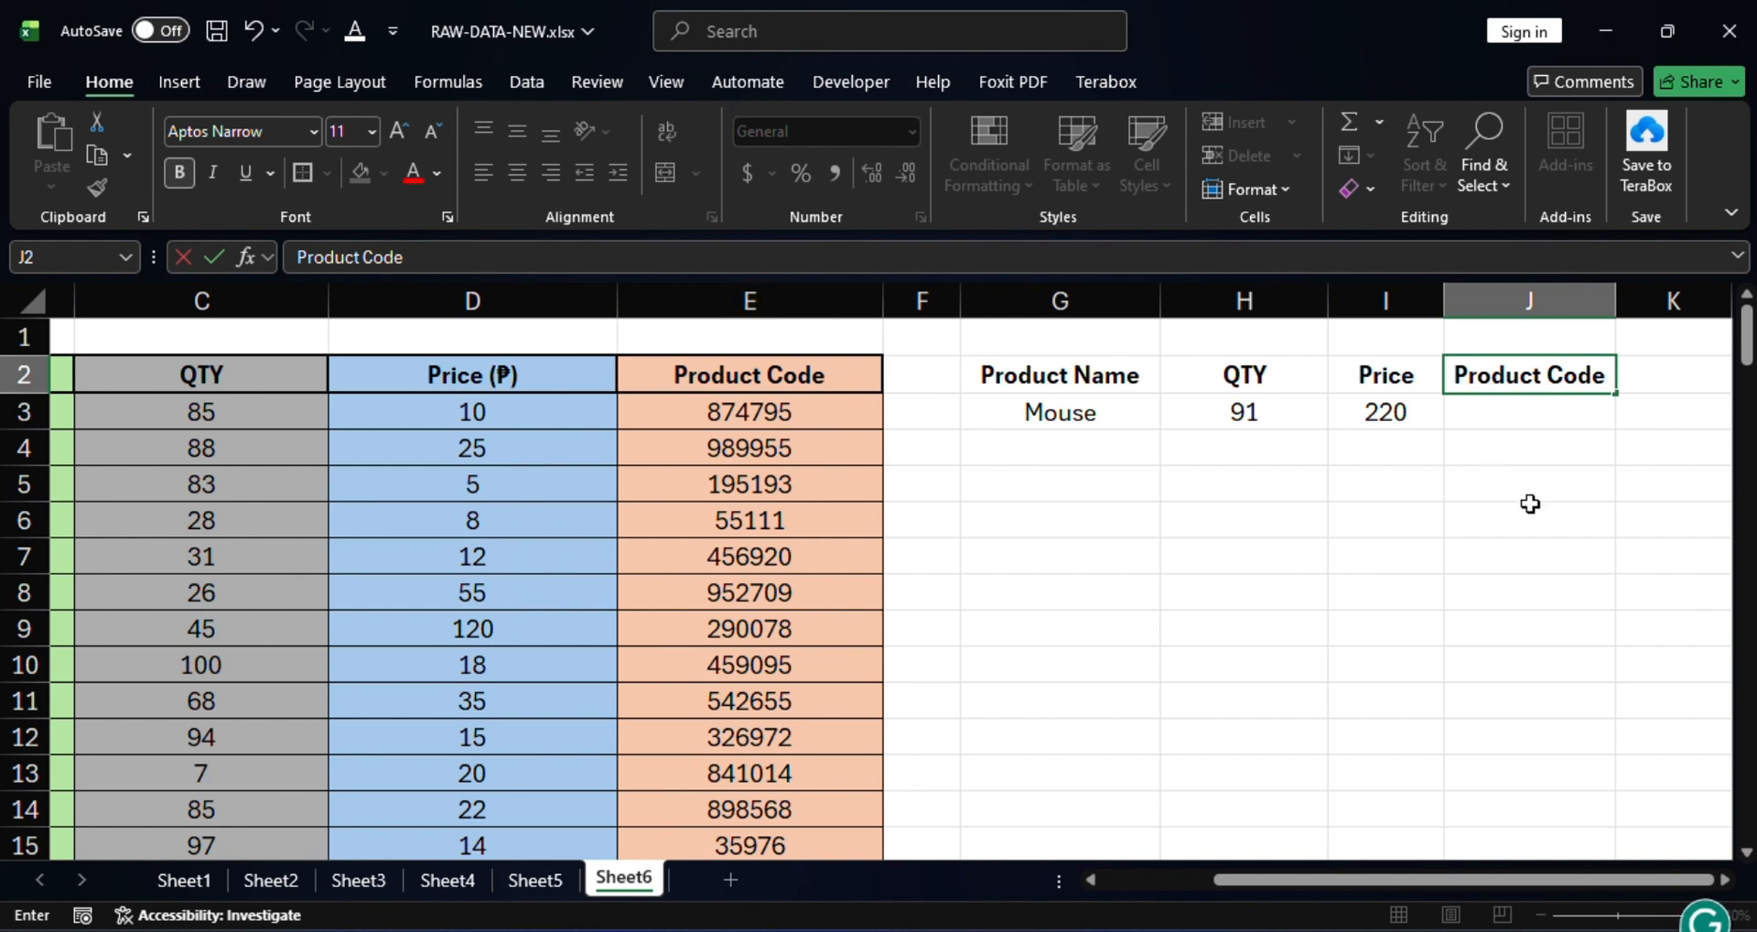
{"action": "left_click", "coordinate": [1498, 419]}
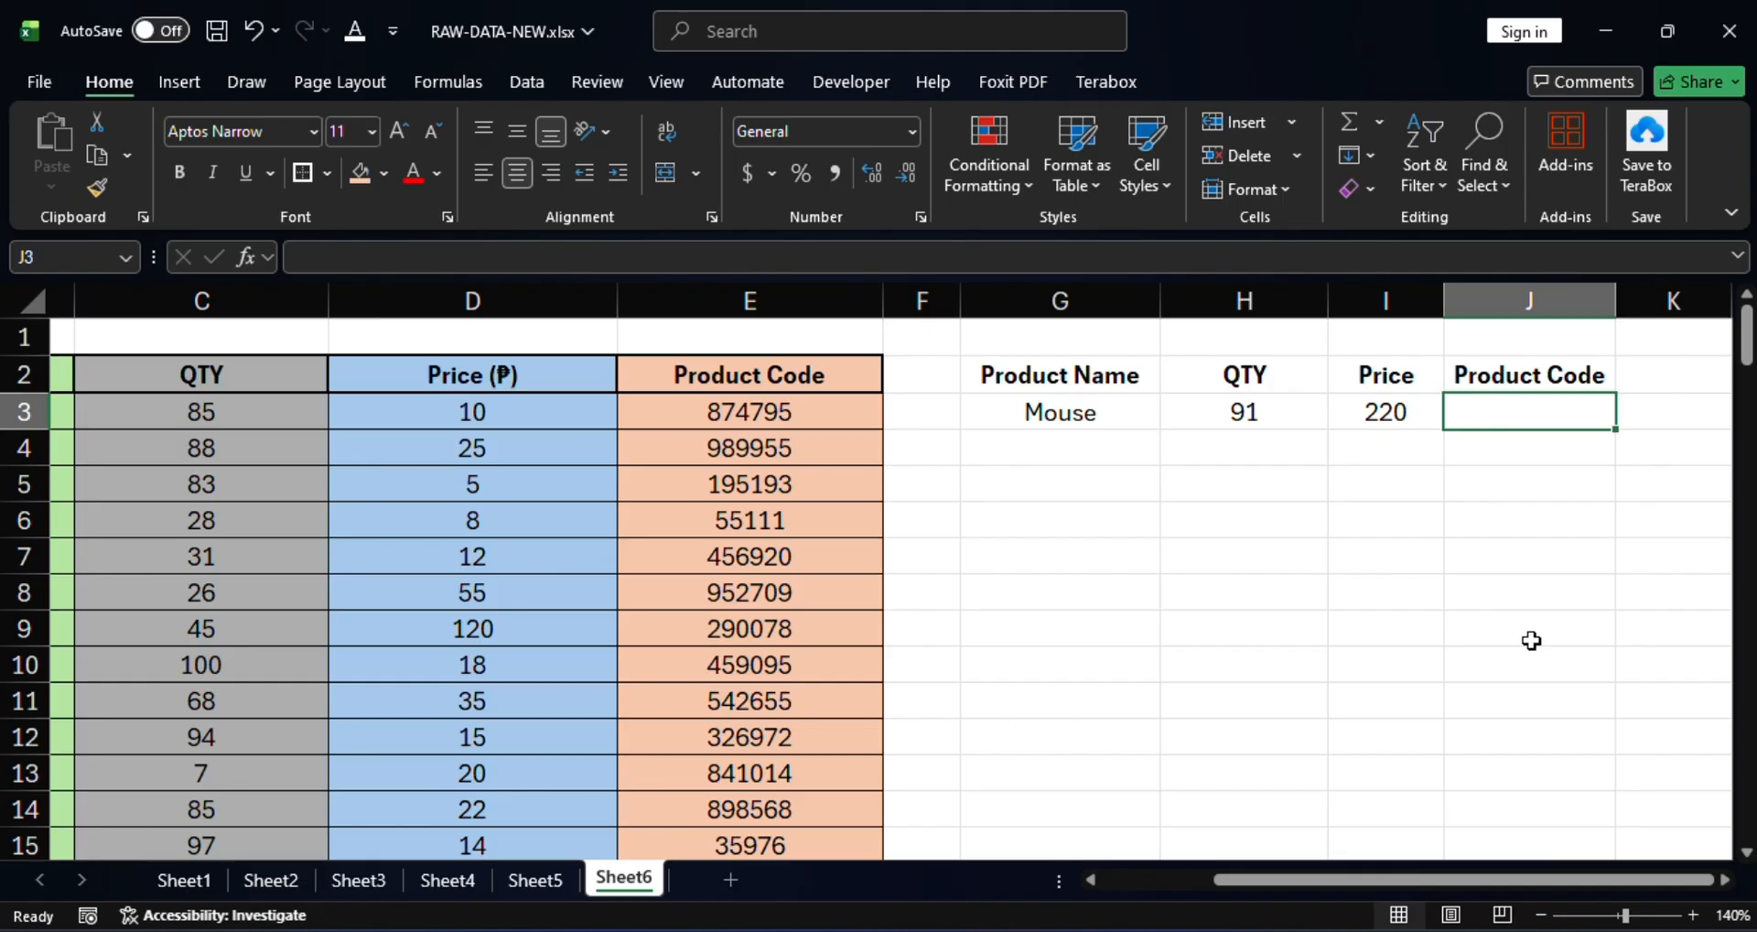
Start J3's lookup as =VLOOKUP(G3,B3:E32 over the product table.
{"action": "mouse_move", "coordinate": [1537, 872]}
{"action": "left_mouse_down"}
{"action": "mouse_move", "coordinate": [1467, 886]}
{"action": "mouse_move", "coordinate": [1550, 880]}
{"action": "left_mouse_up"}
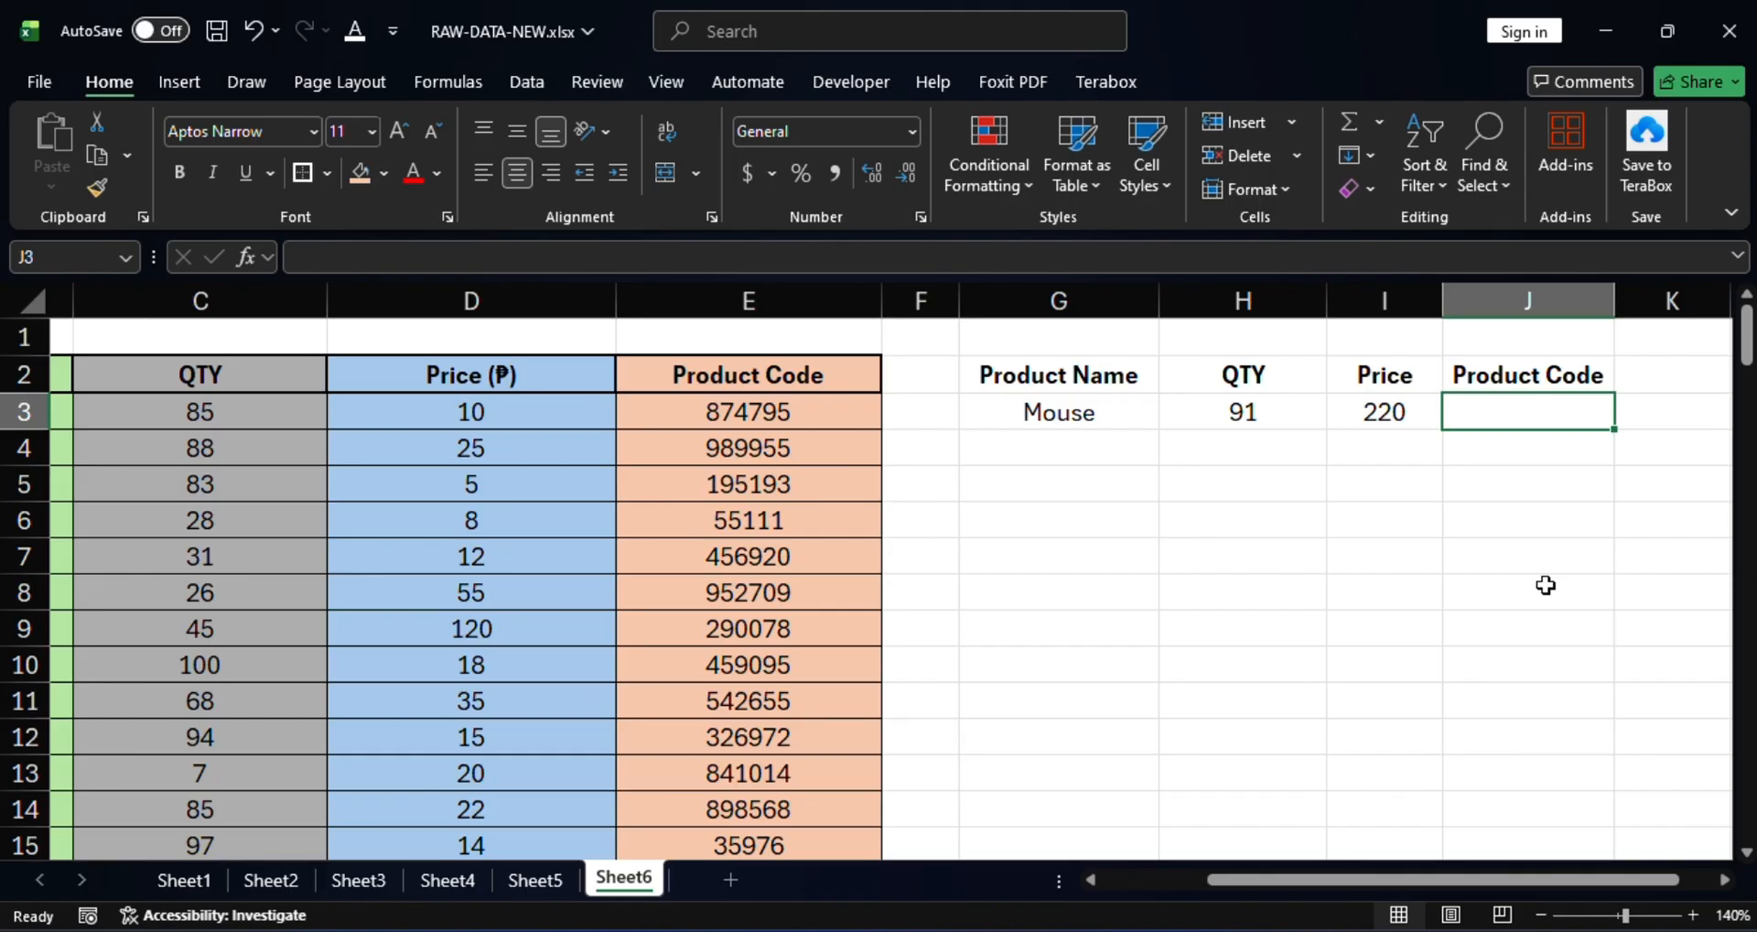
{"action": "type", "text": "="}
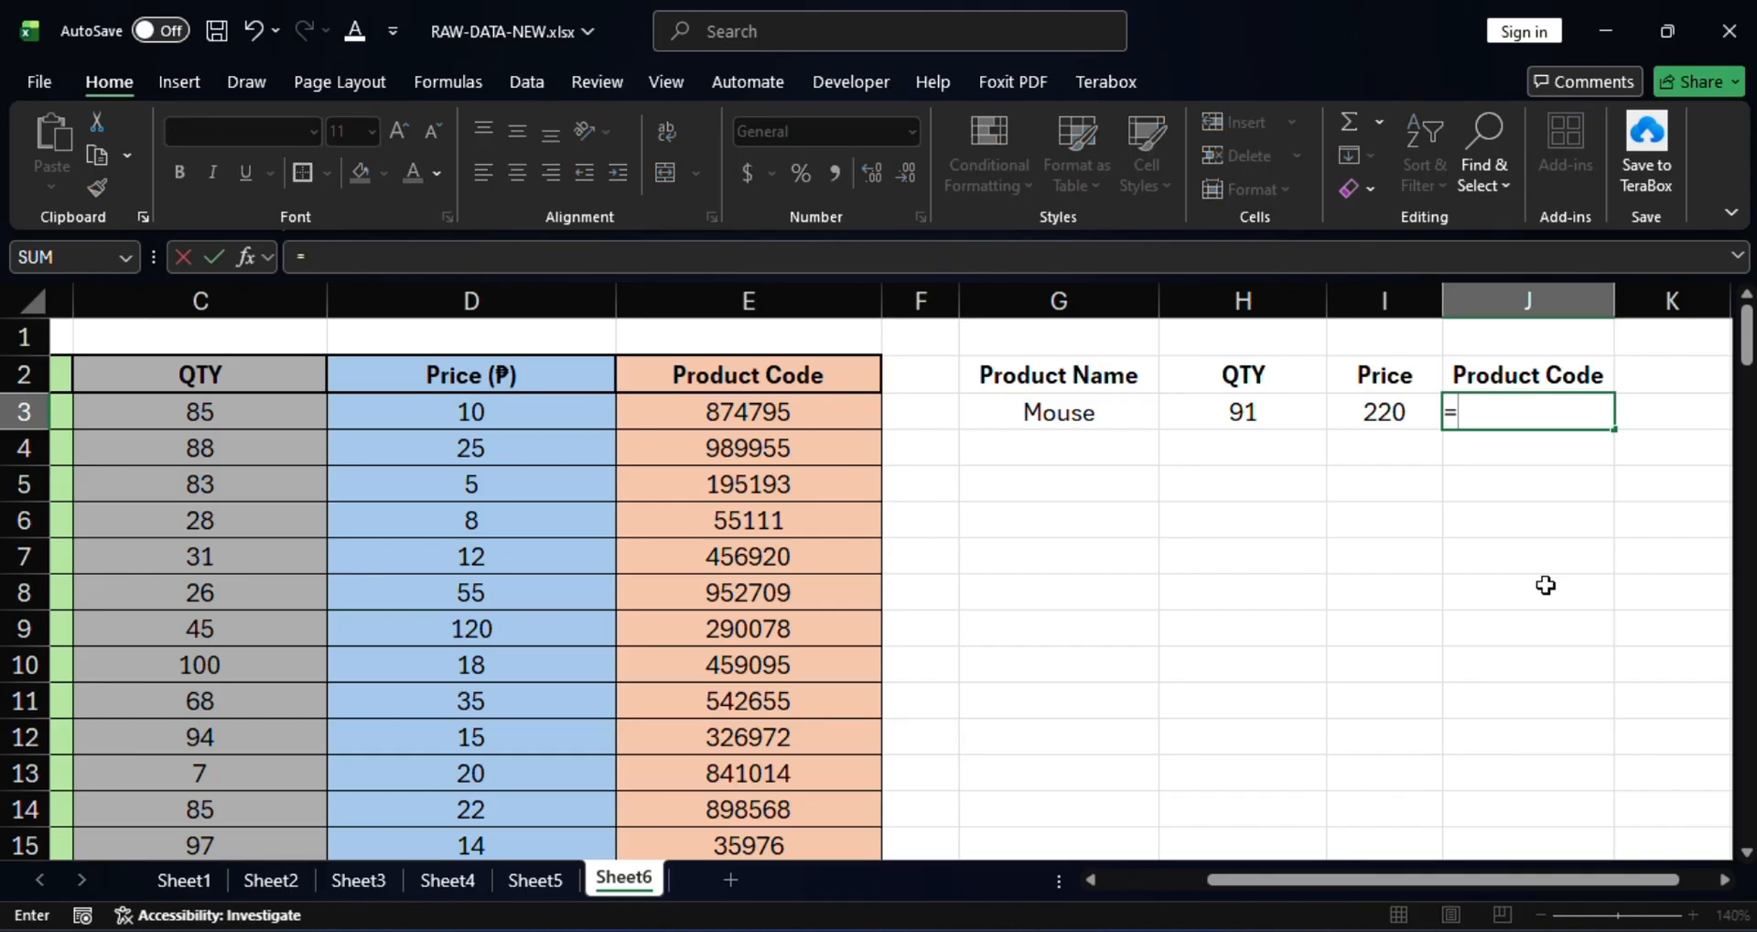
{"action": "type", "text": "vl"}
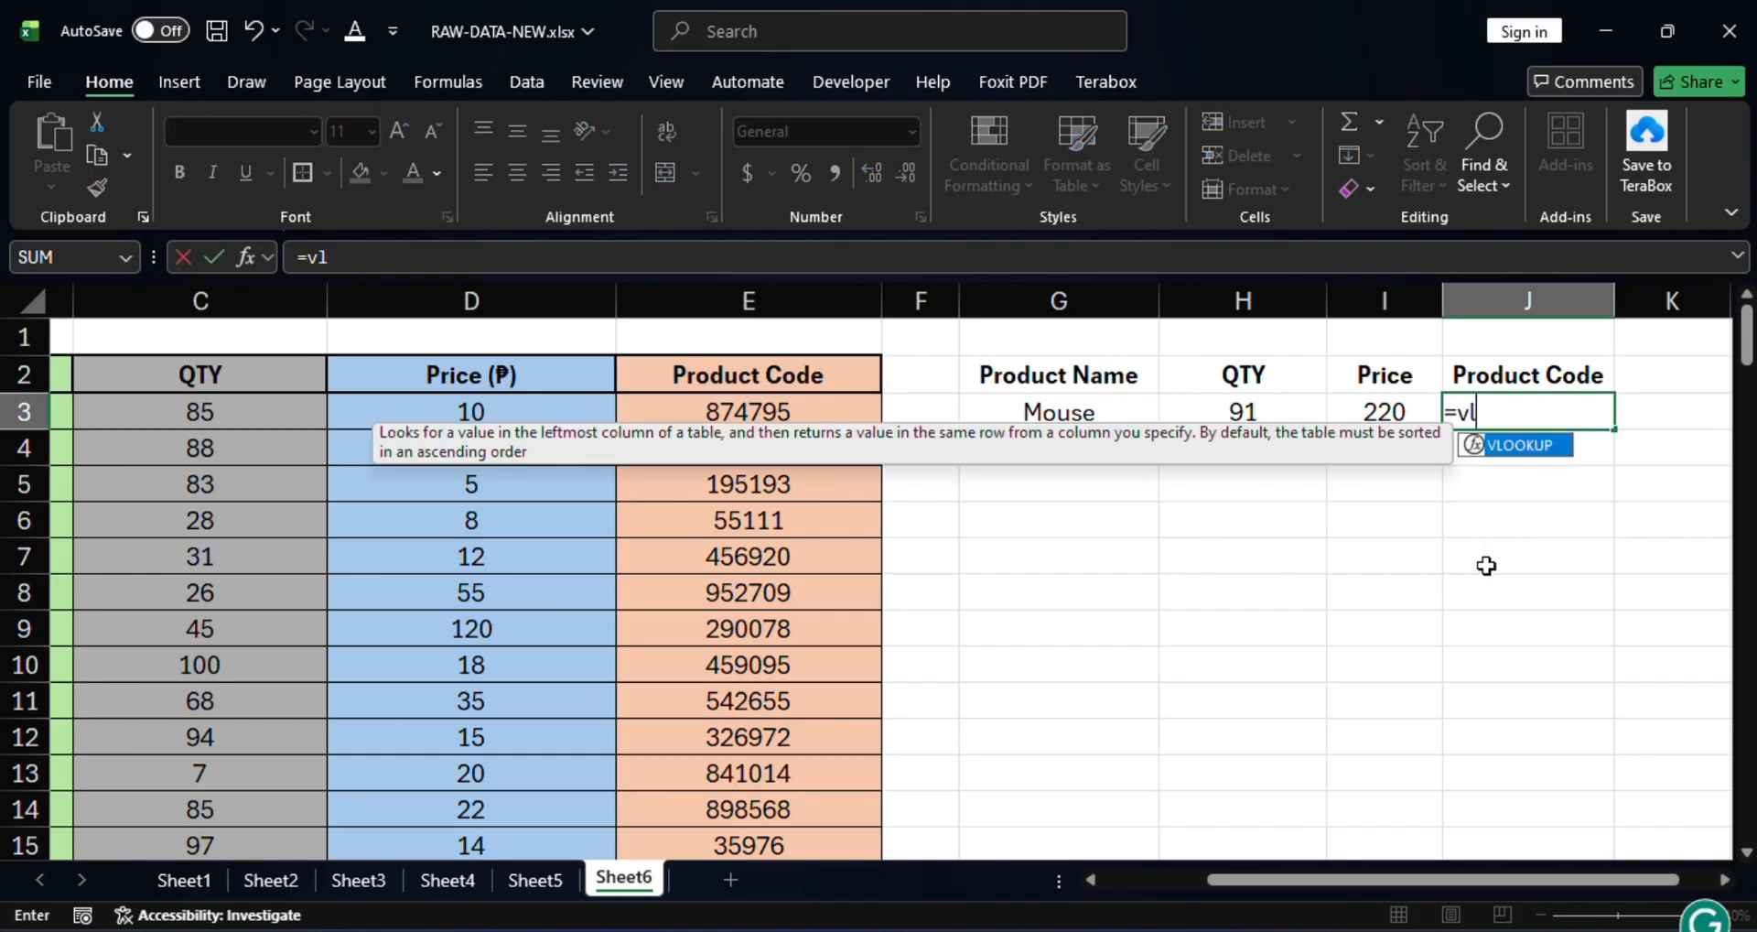
{"action": "double_click", "coordinate": [1516, 447]}
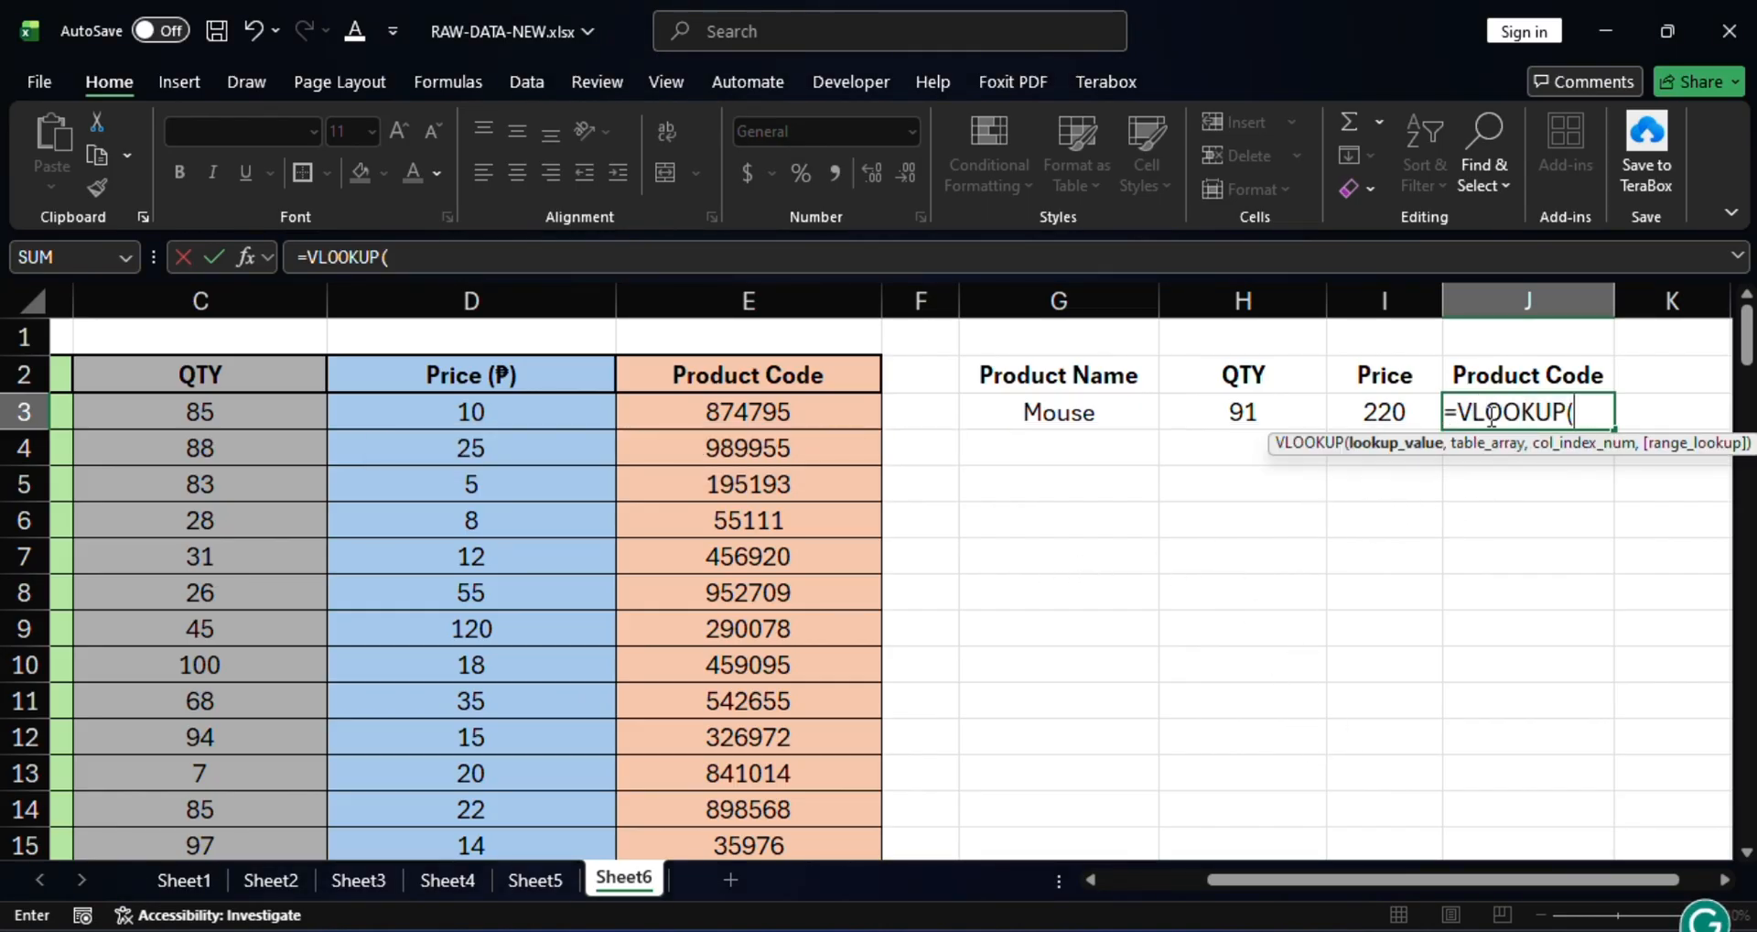
{"action": "left_click", "coordinate": [1060, 416]}
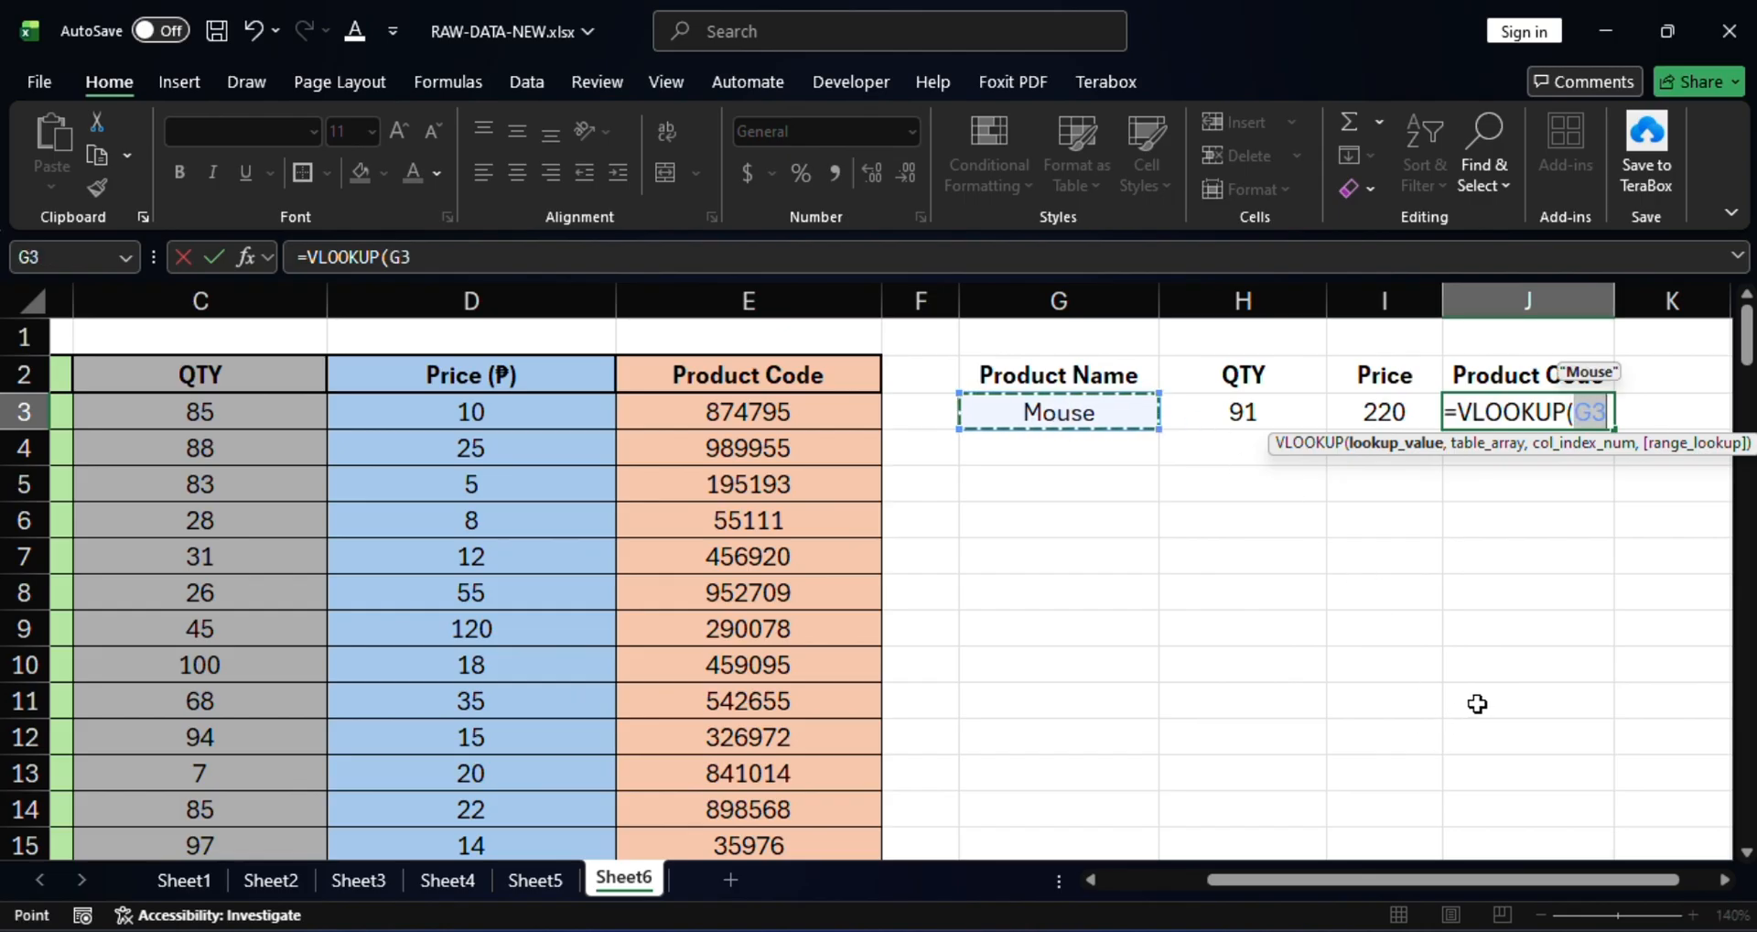
{"action": "type", "text": ","}
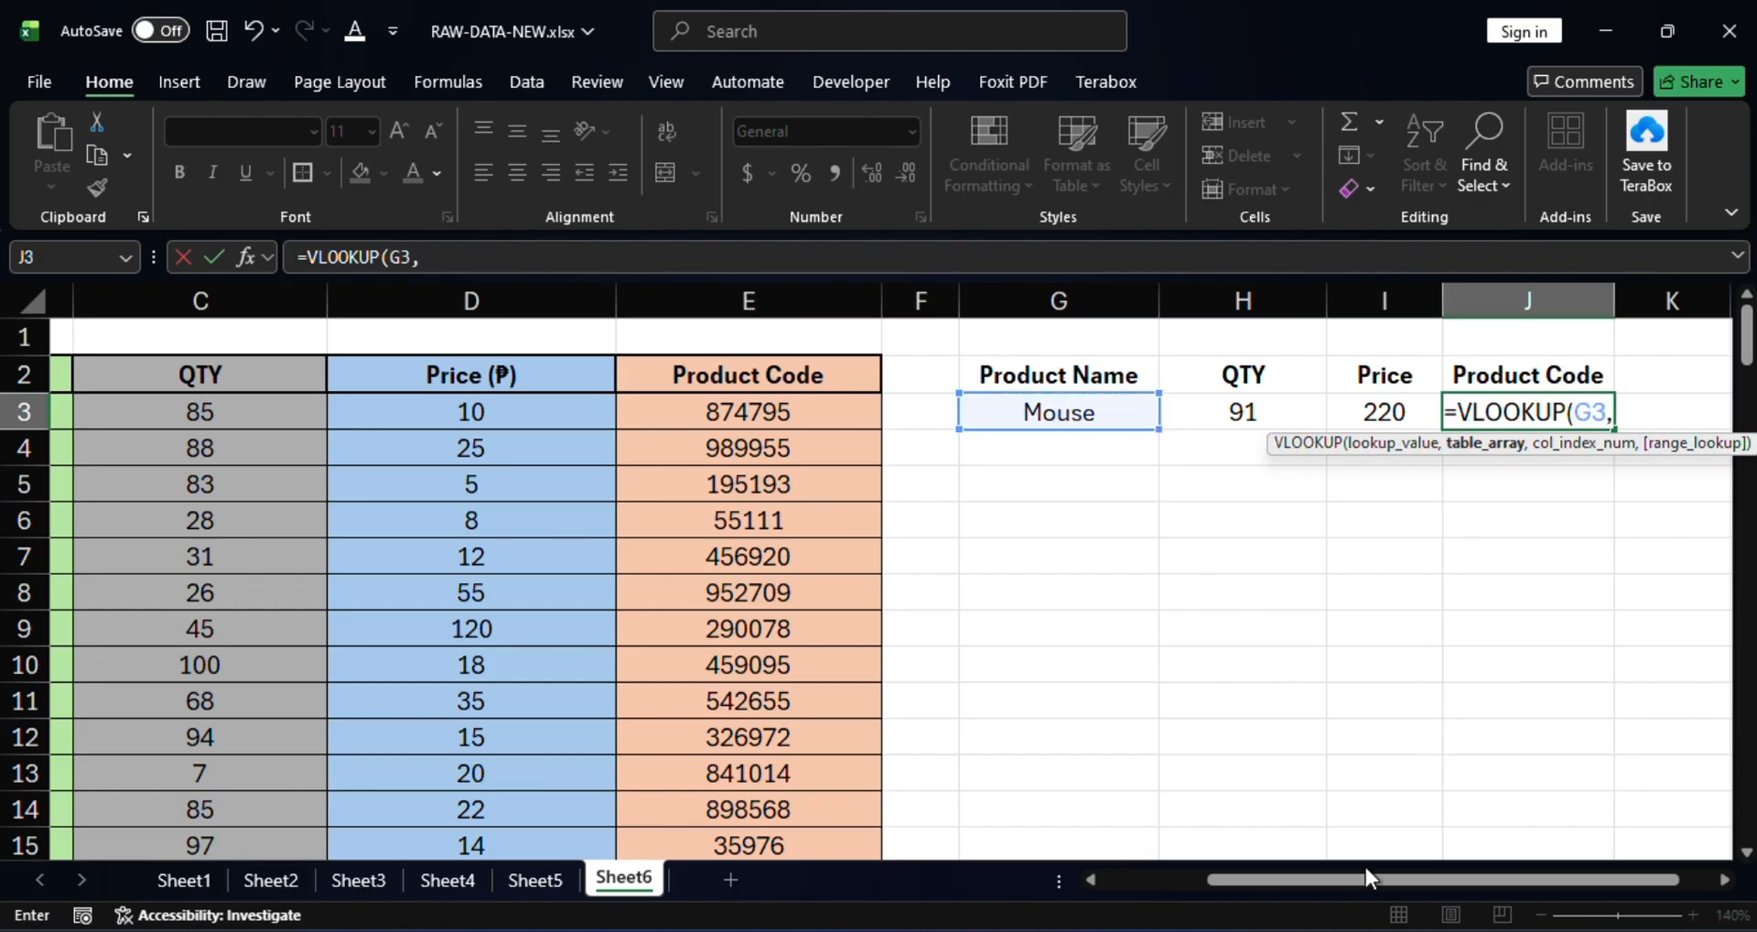
{"action": "left_click_drag", "start_coordinate": [1387, 876], "coordinate": [1211, 868]}
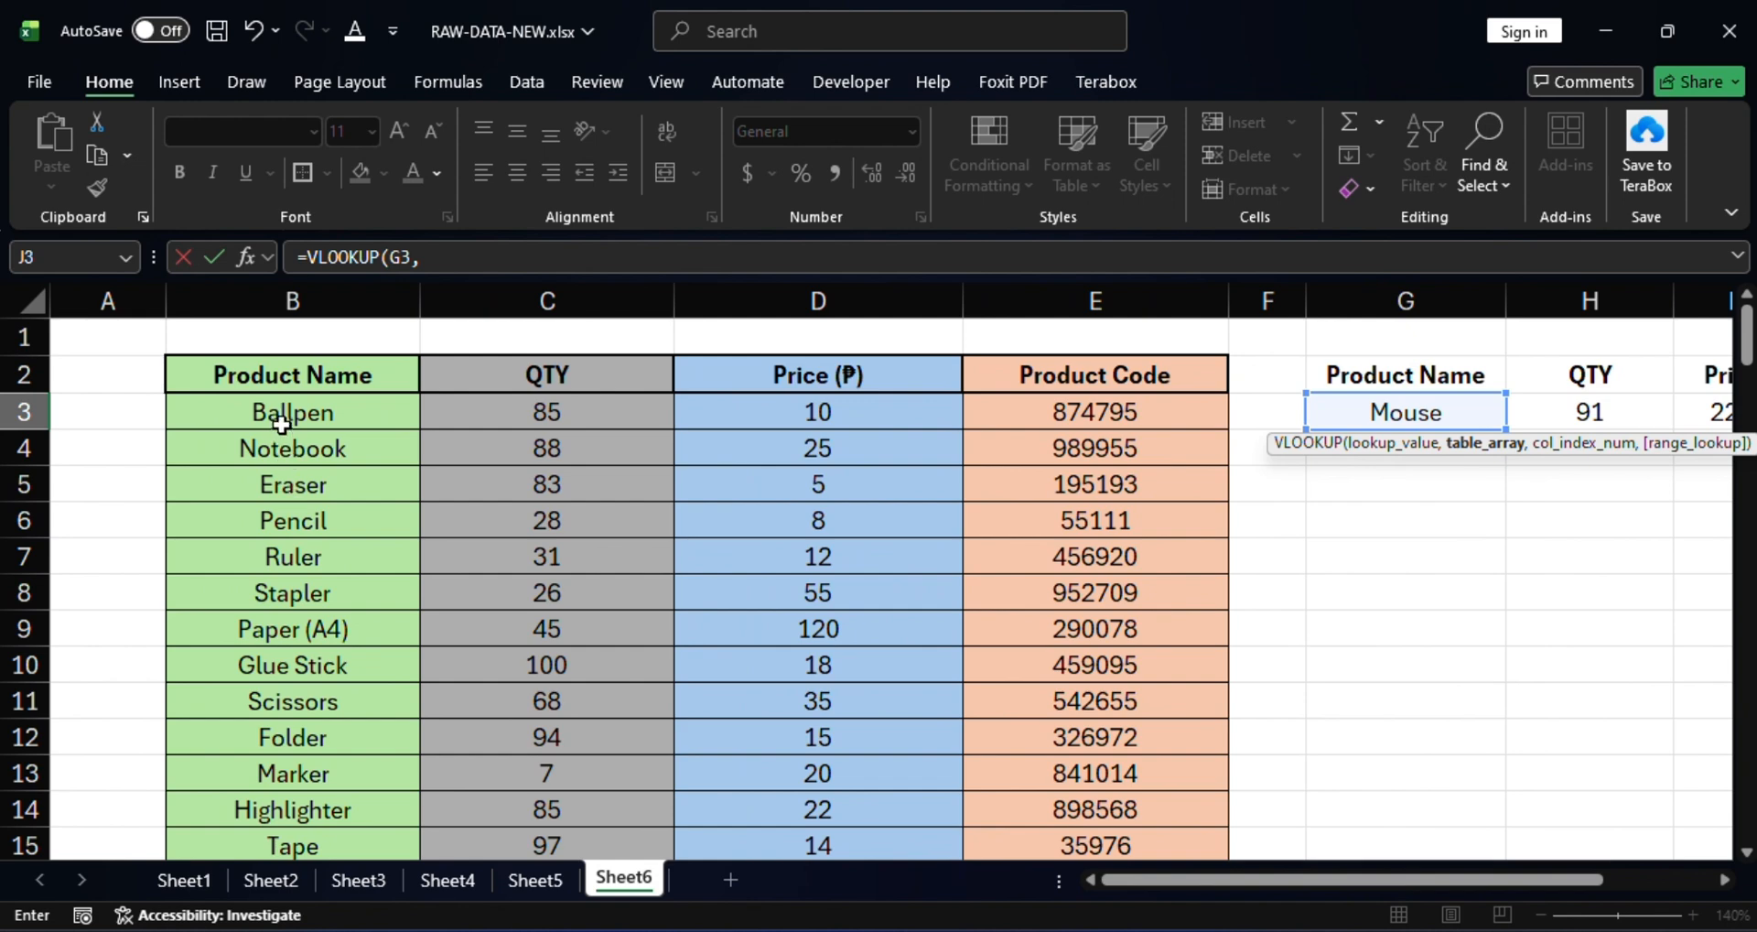
{"action": "left_click_drag", "start_coordinate": [283, 414], "coordinate": [1021, 785]}
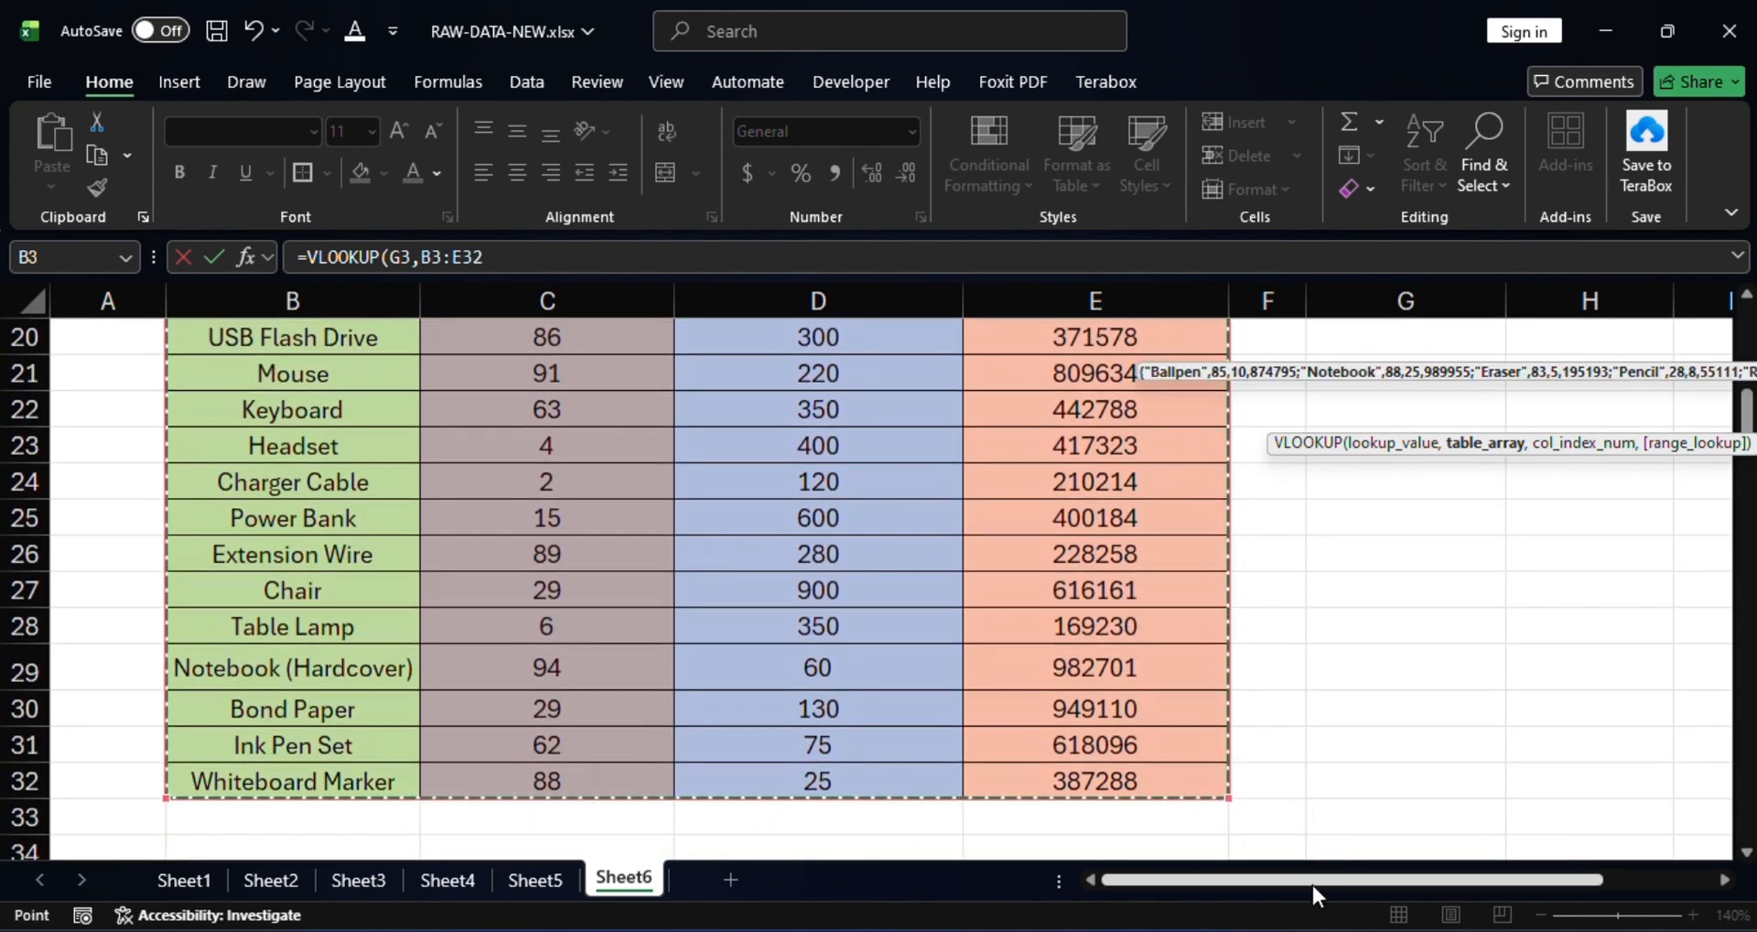
{"action": "left_click_drag", "start_coordinate": [1311, 882], "coordinate": [1519, 882]}
{"action": "scroll", "coordinate": [1588, 738], "scroll_direction": "up", "scroll_amount": 7}
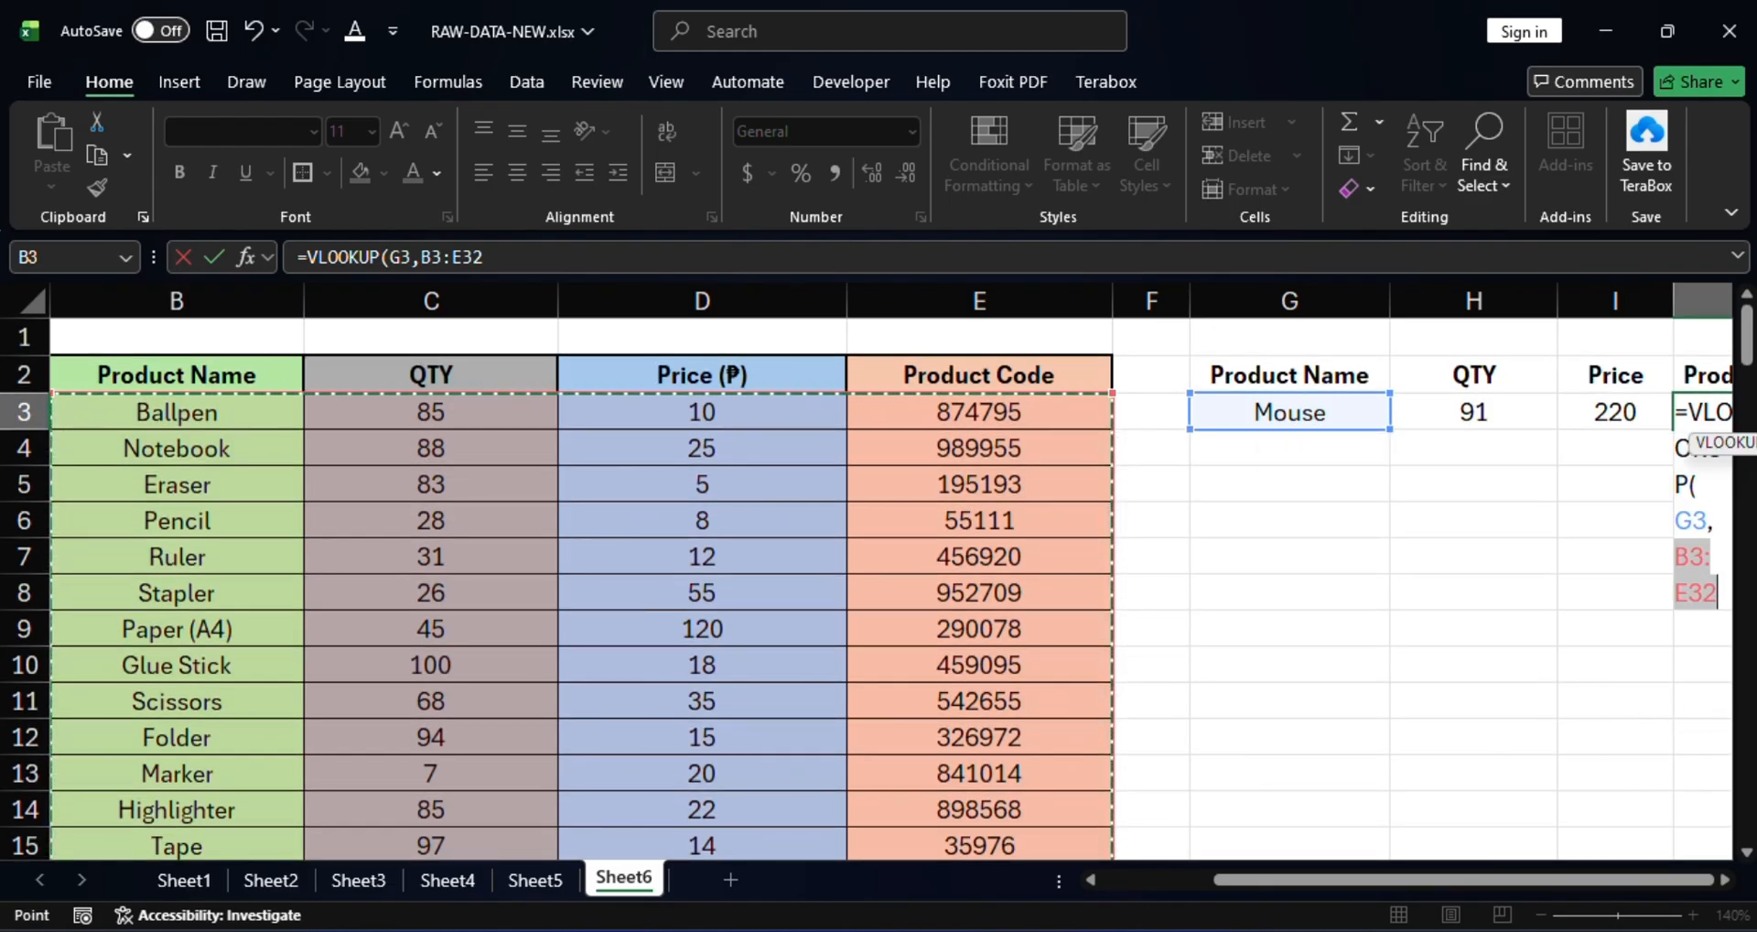
Finish with column 4 and FALSE so J3 returns Mouse's product code 809634.
{"action": "type", "text": ","}
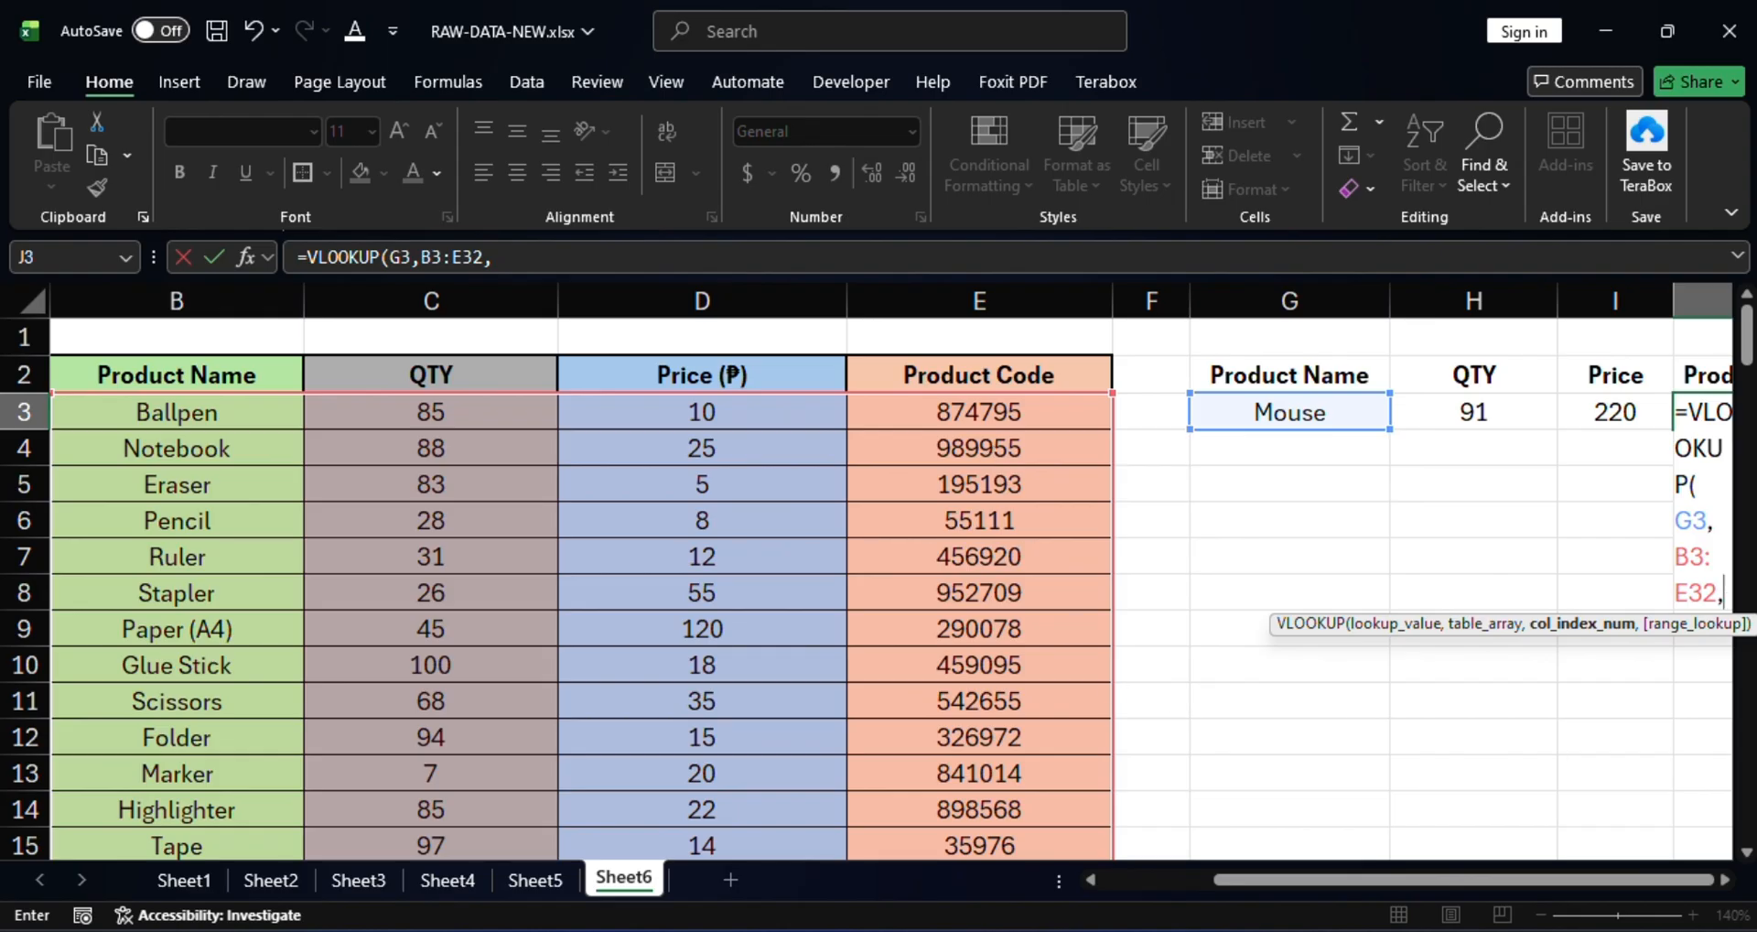
{"action": "type", "text": "4"}
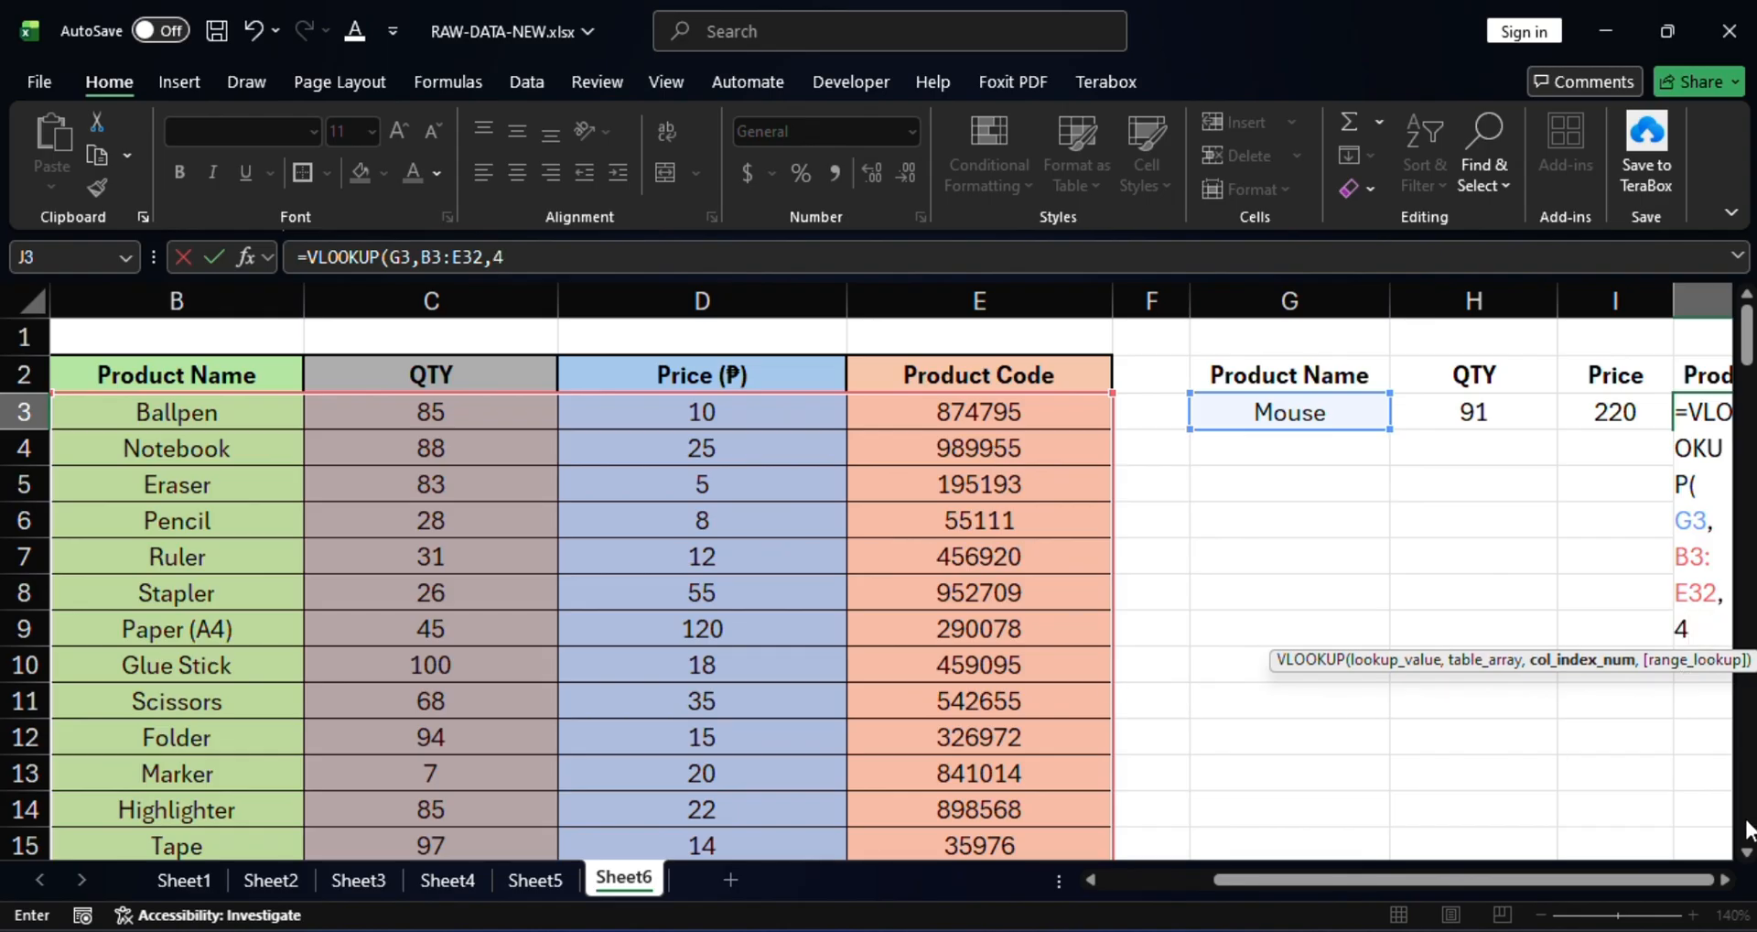
{"action": "type", "text": ","}
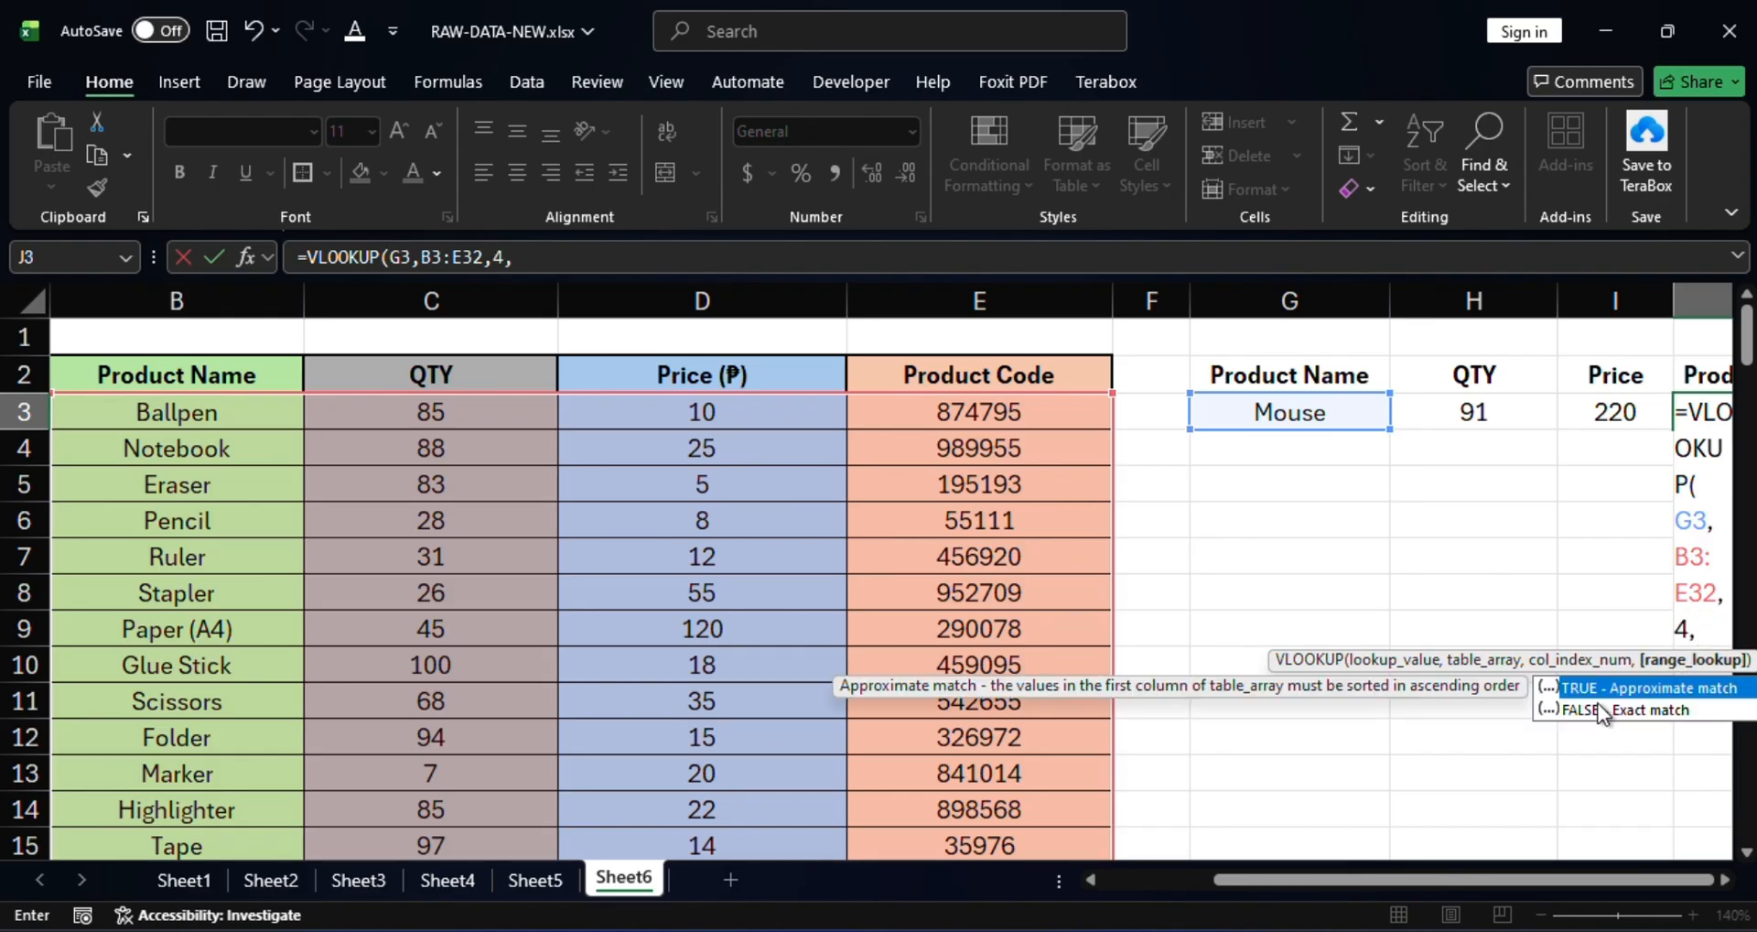
{"action": "double_click", "coordinate": [1593, 709]}
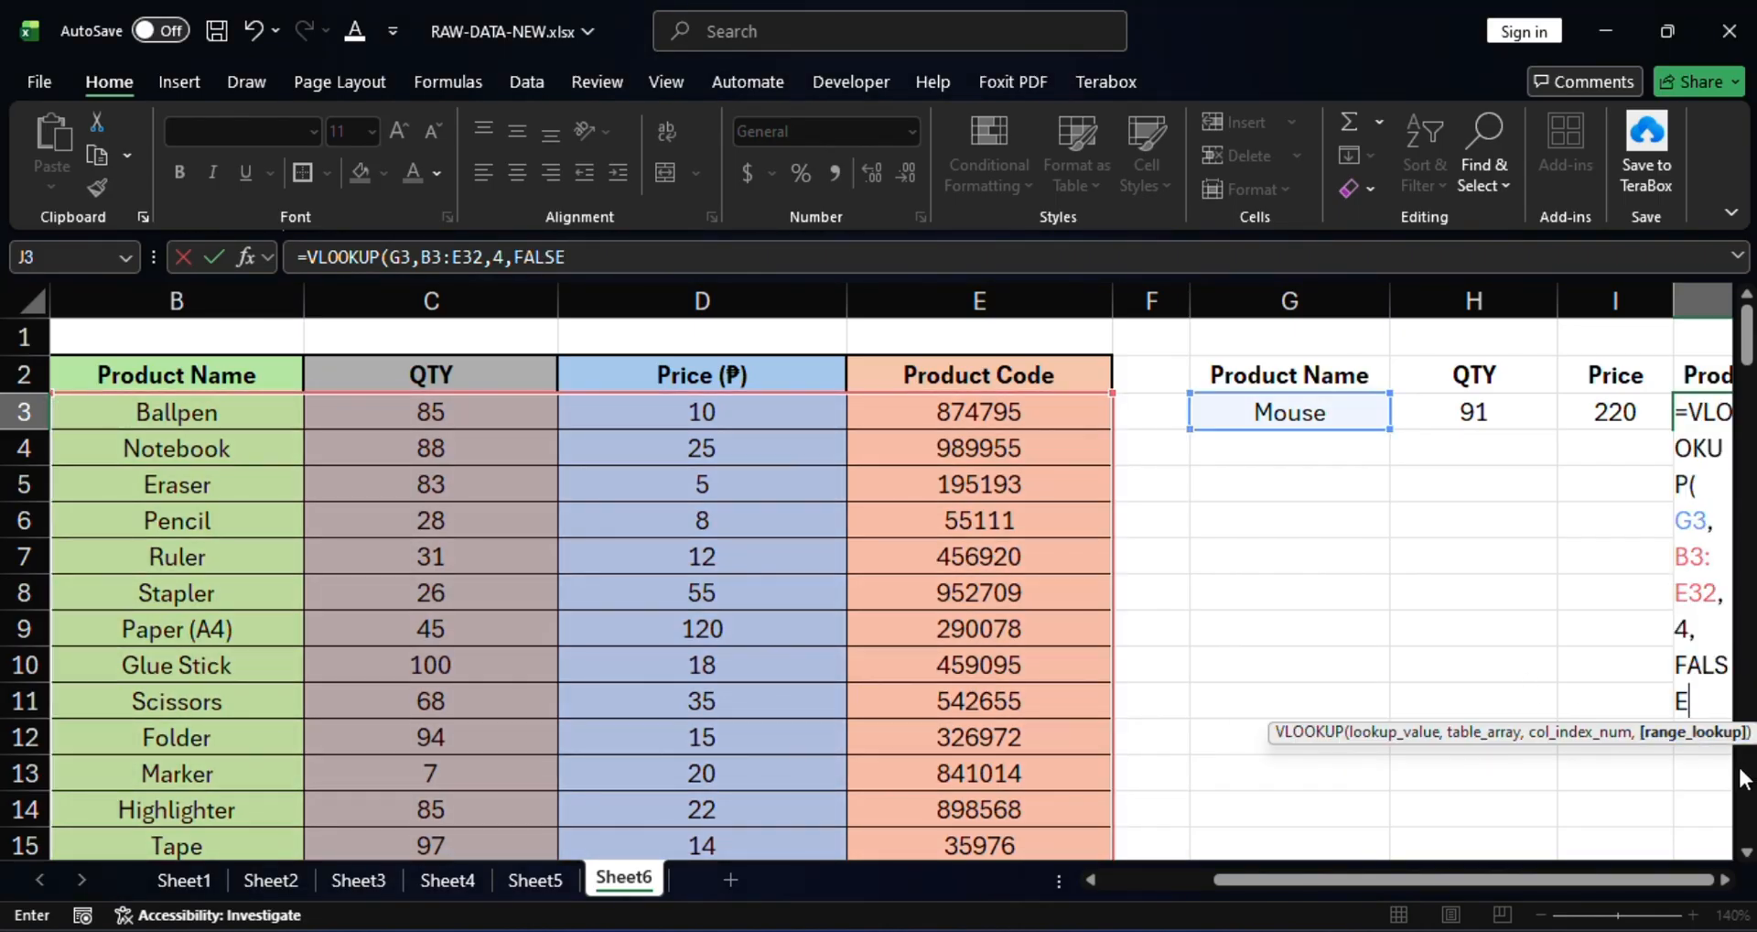
{"action": "key", "text": "Return"}
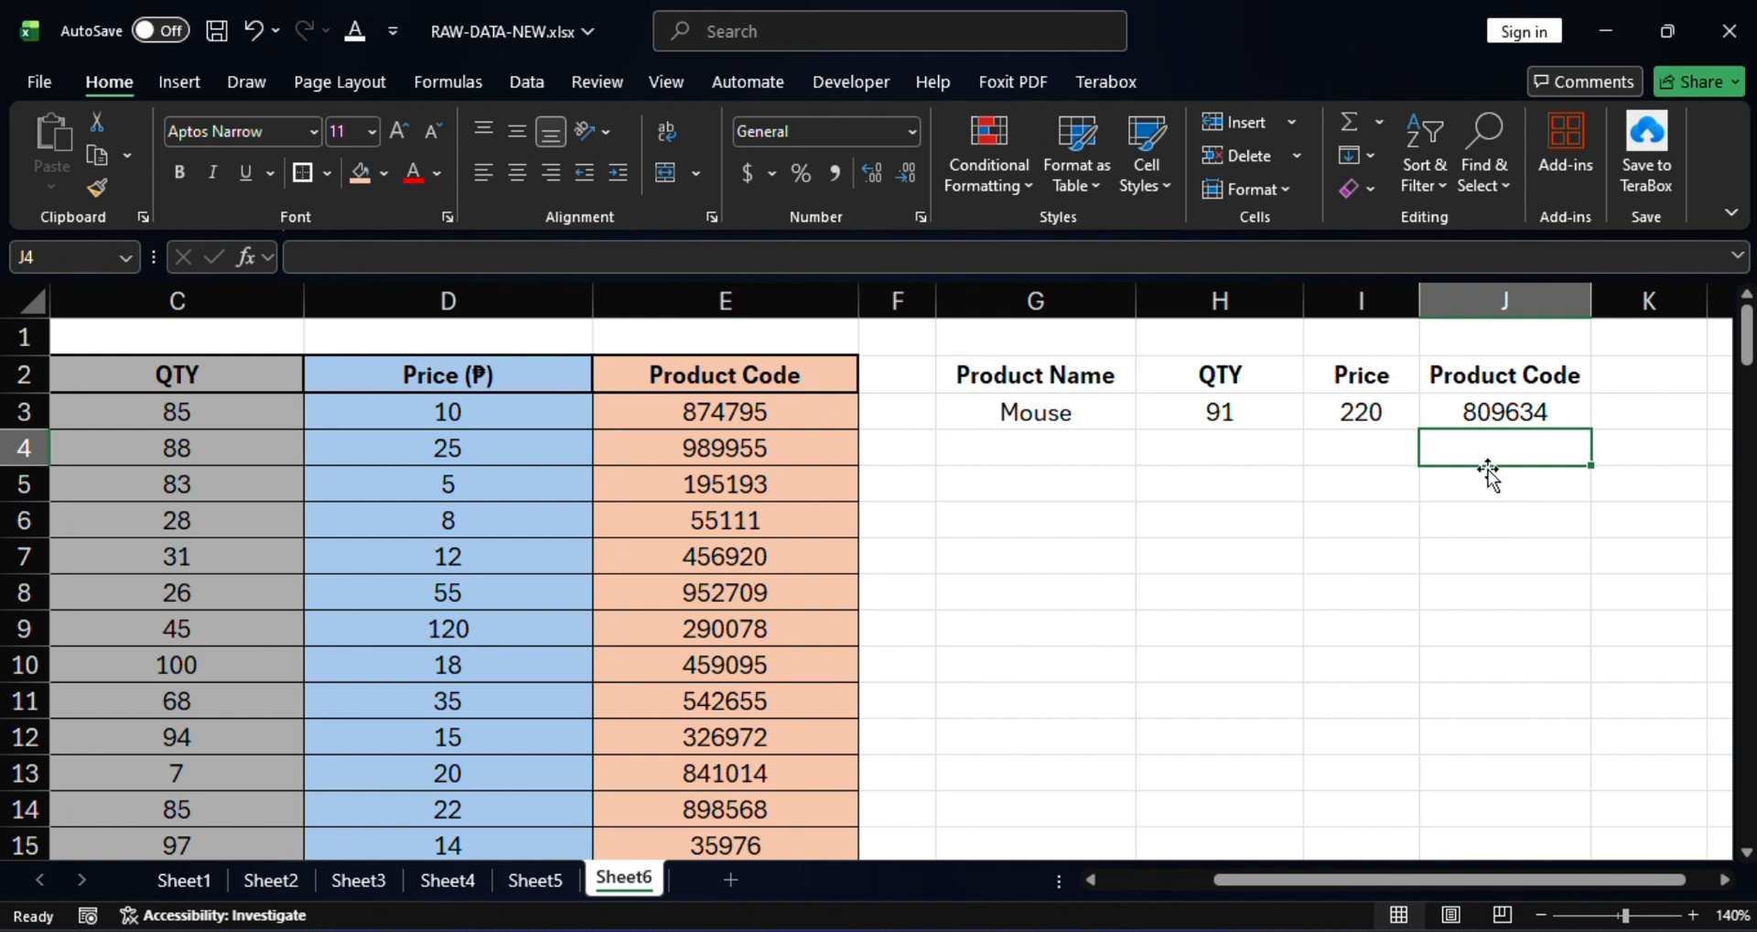
{"action": "left_click", "coordinate": [1510, 410]}
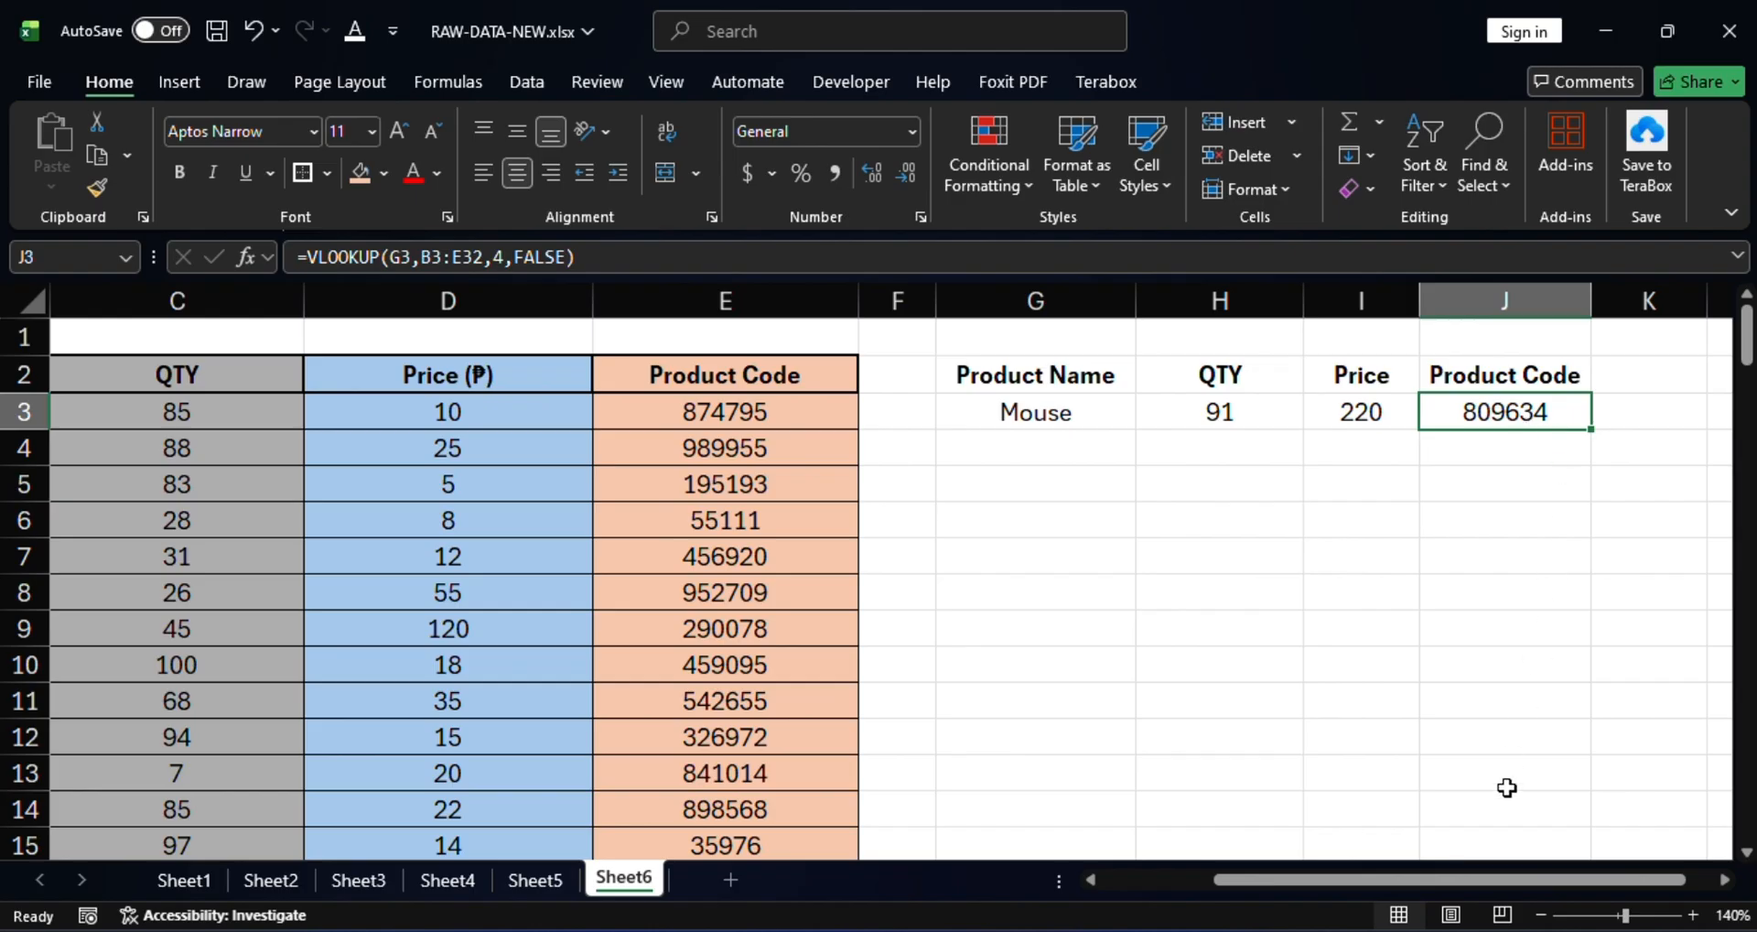
{"action": "left_click_drag", "start_coordinate": [1496, 877], "coordinate": [1384, 870]}
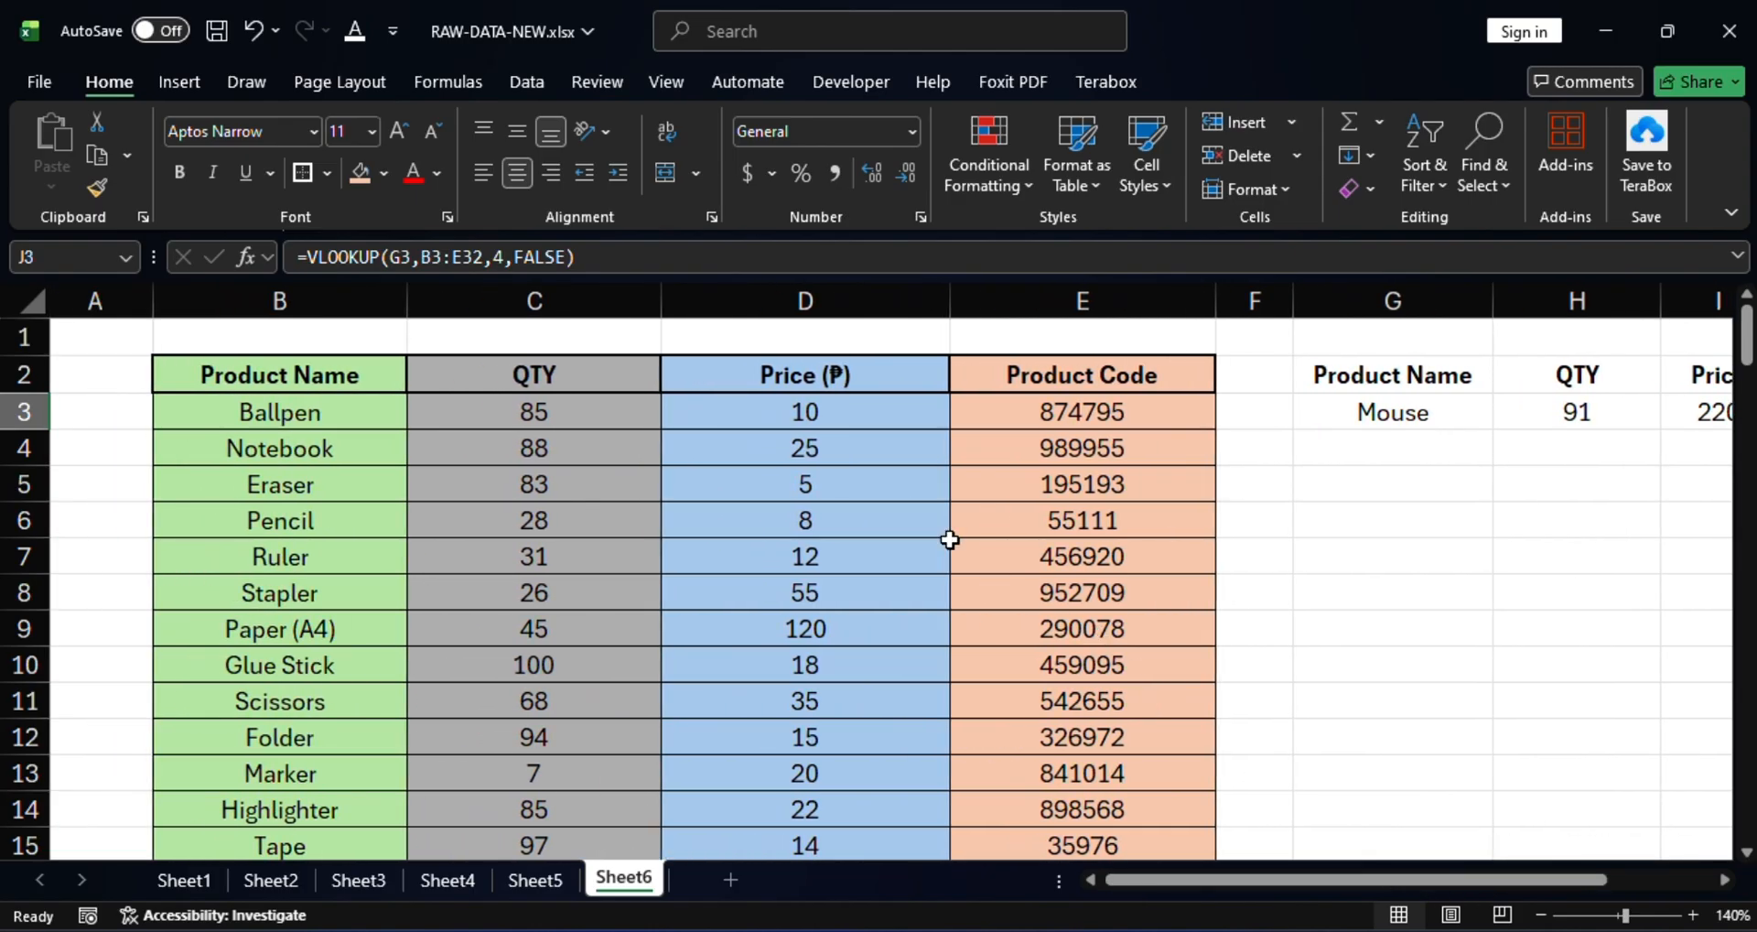
{"action": "scroll", "coordinate": [771, 550], "scroll_direction": "down", "scroll_amount": 2}
{"action": "scroll", "coordinate": [771, 550], "scroll_direction": "down", "scroll_amount": 2}
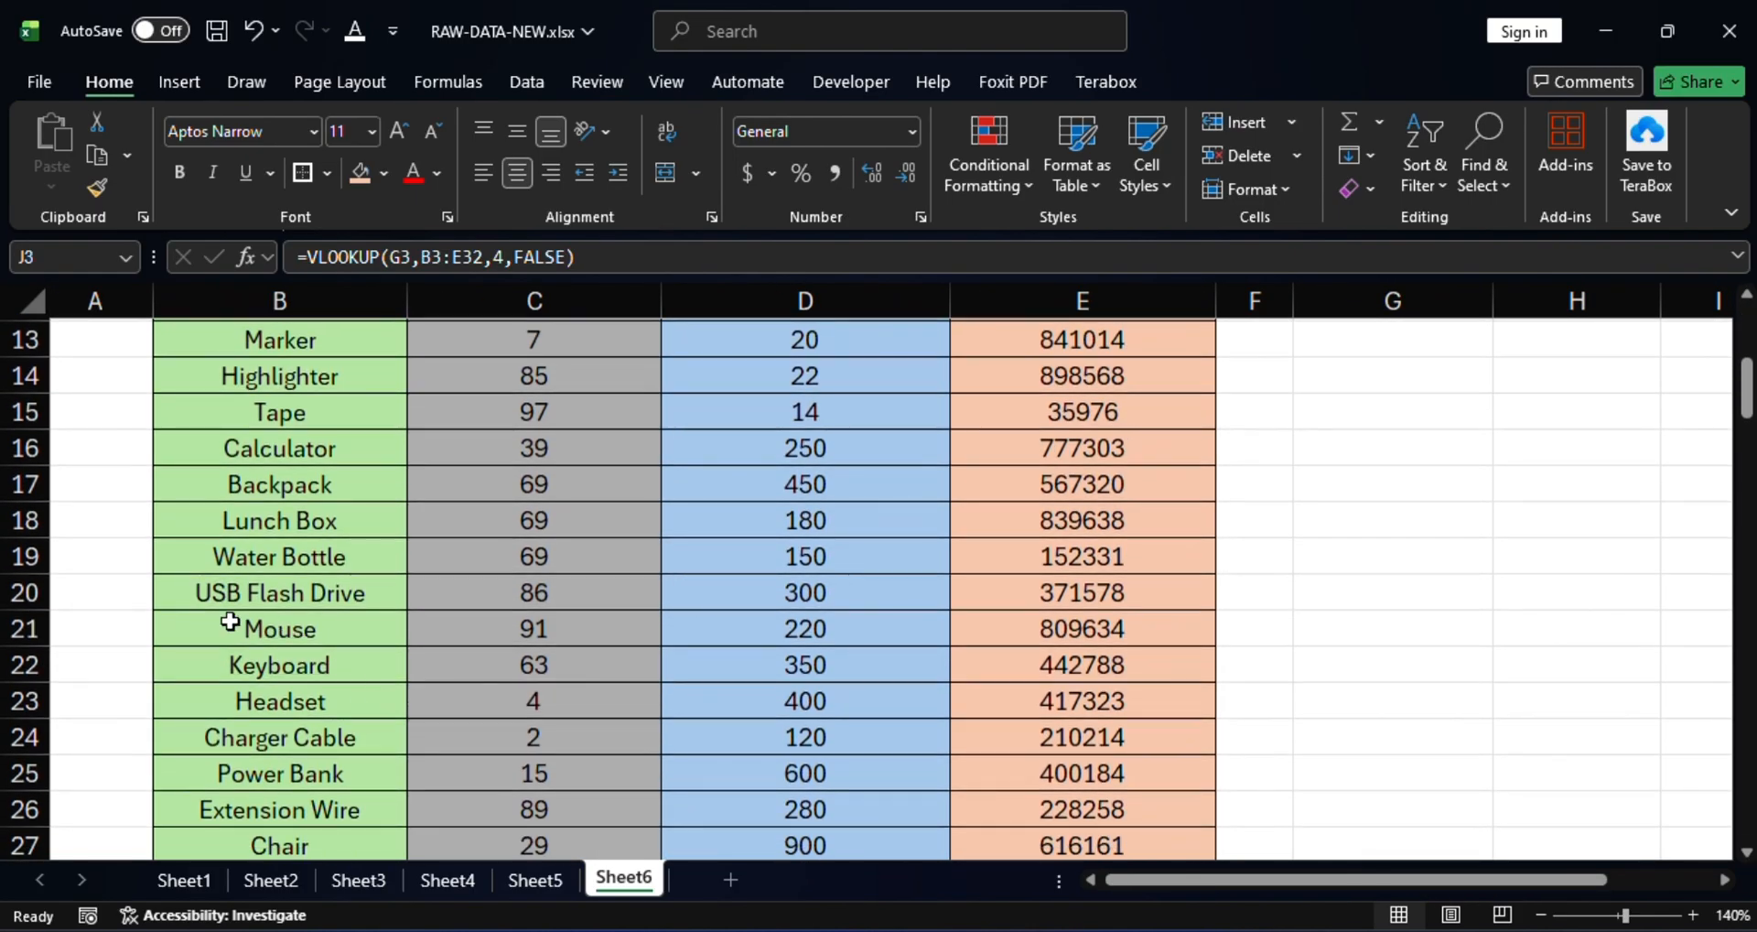
{"action": "left_click", "coordinate": [8, 626]}
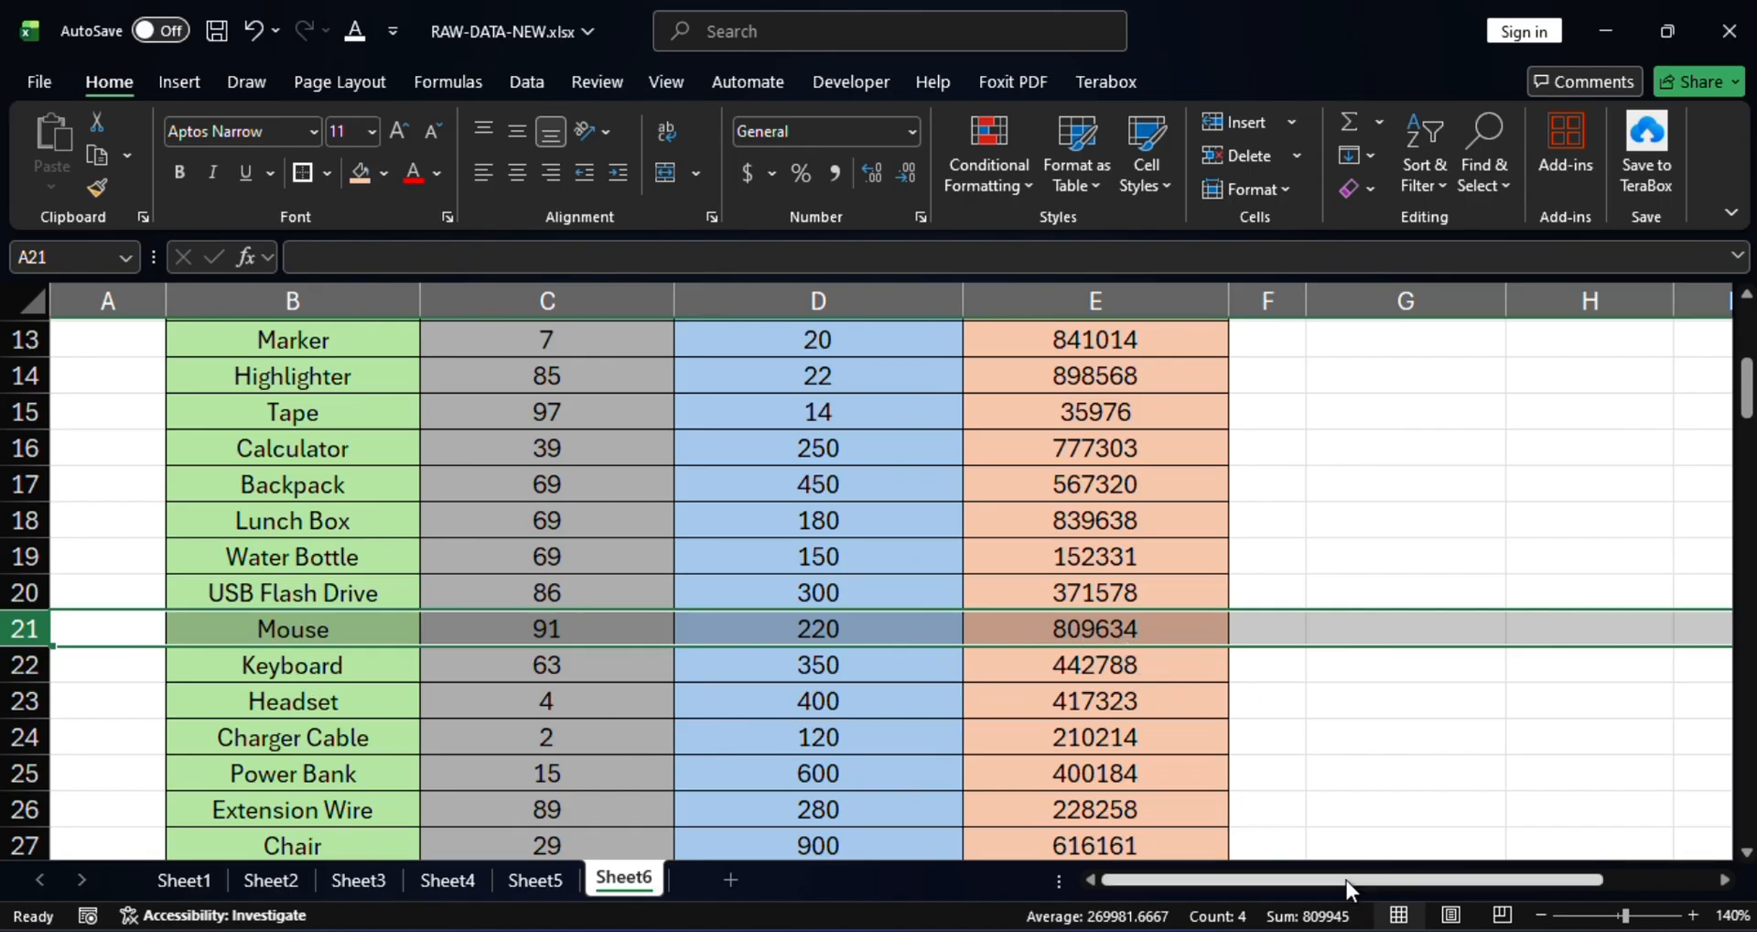
{"action": "left_click_drag", "start_coordinate": [1347, 881], "coordinate": [1505, 891]}
{"action": "scroll", "coordinate": [1494, 710], "scroll_direction": "up", "scroll_amount": 2}
{"action": "scroll", "coordinate": [1493, 705], "scroll_direction": "up", "scroll_amount": 2}
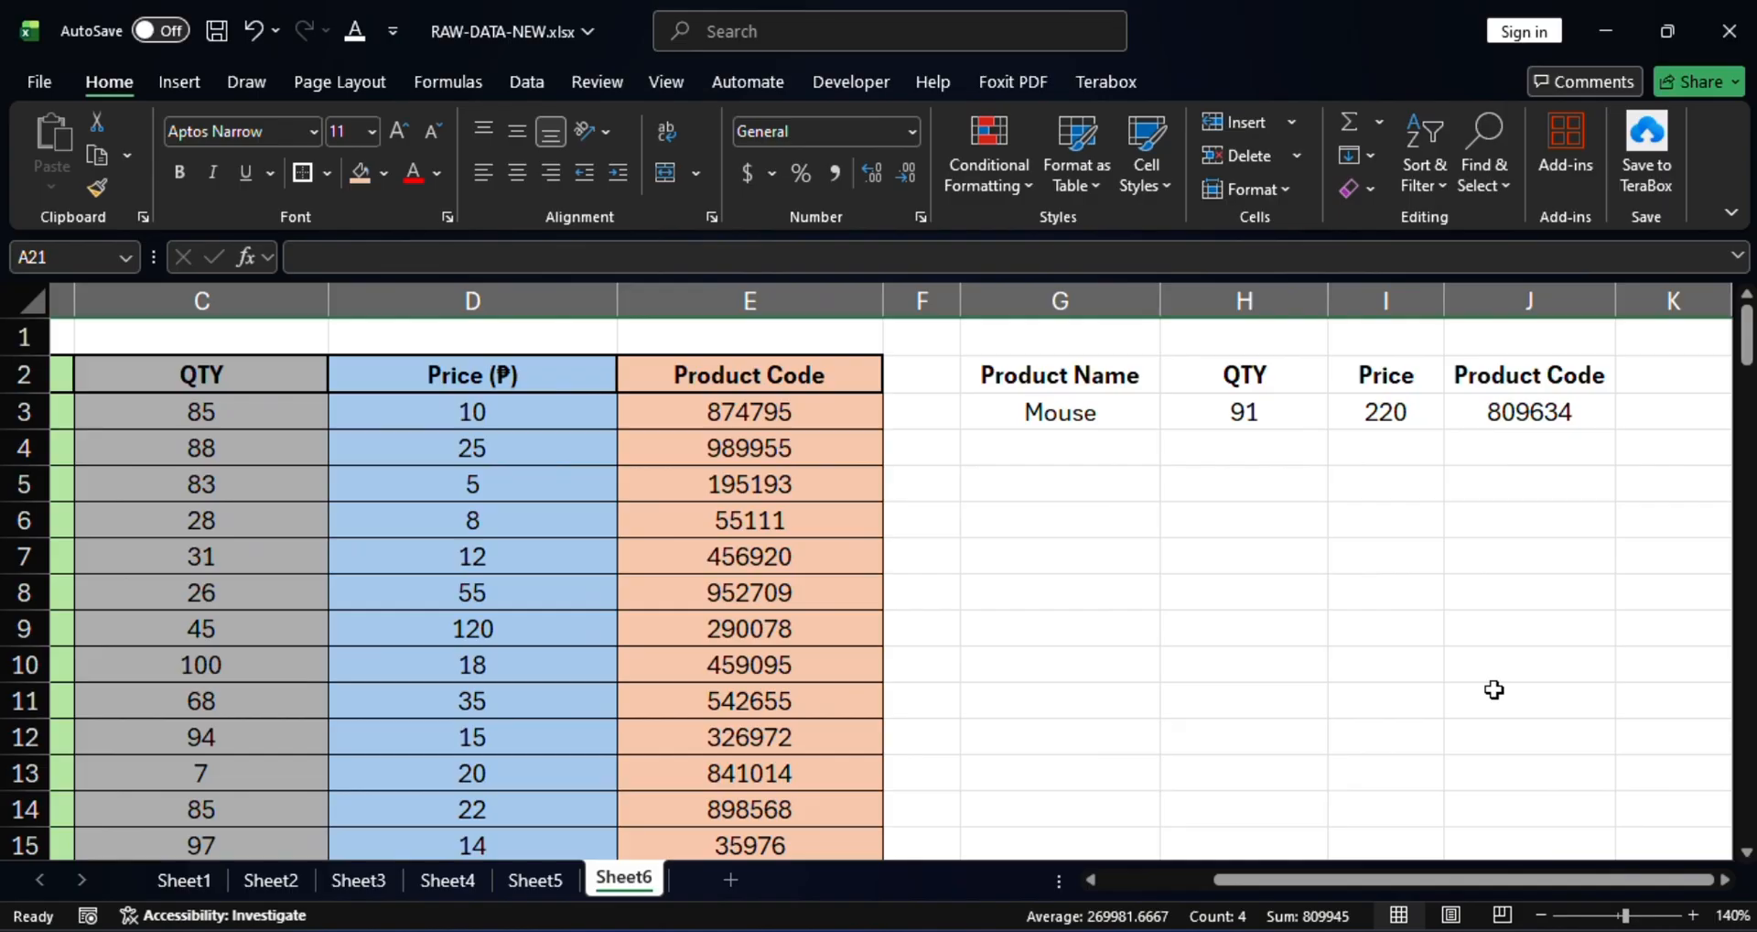
{"action": "left_click", "coordinate": [1538, 415]}
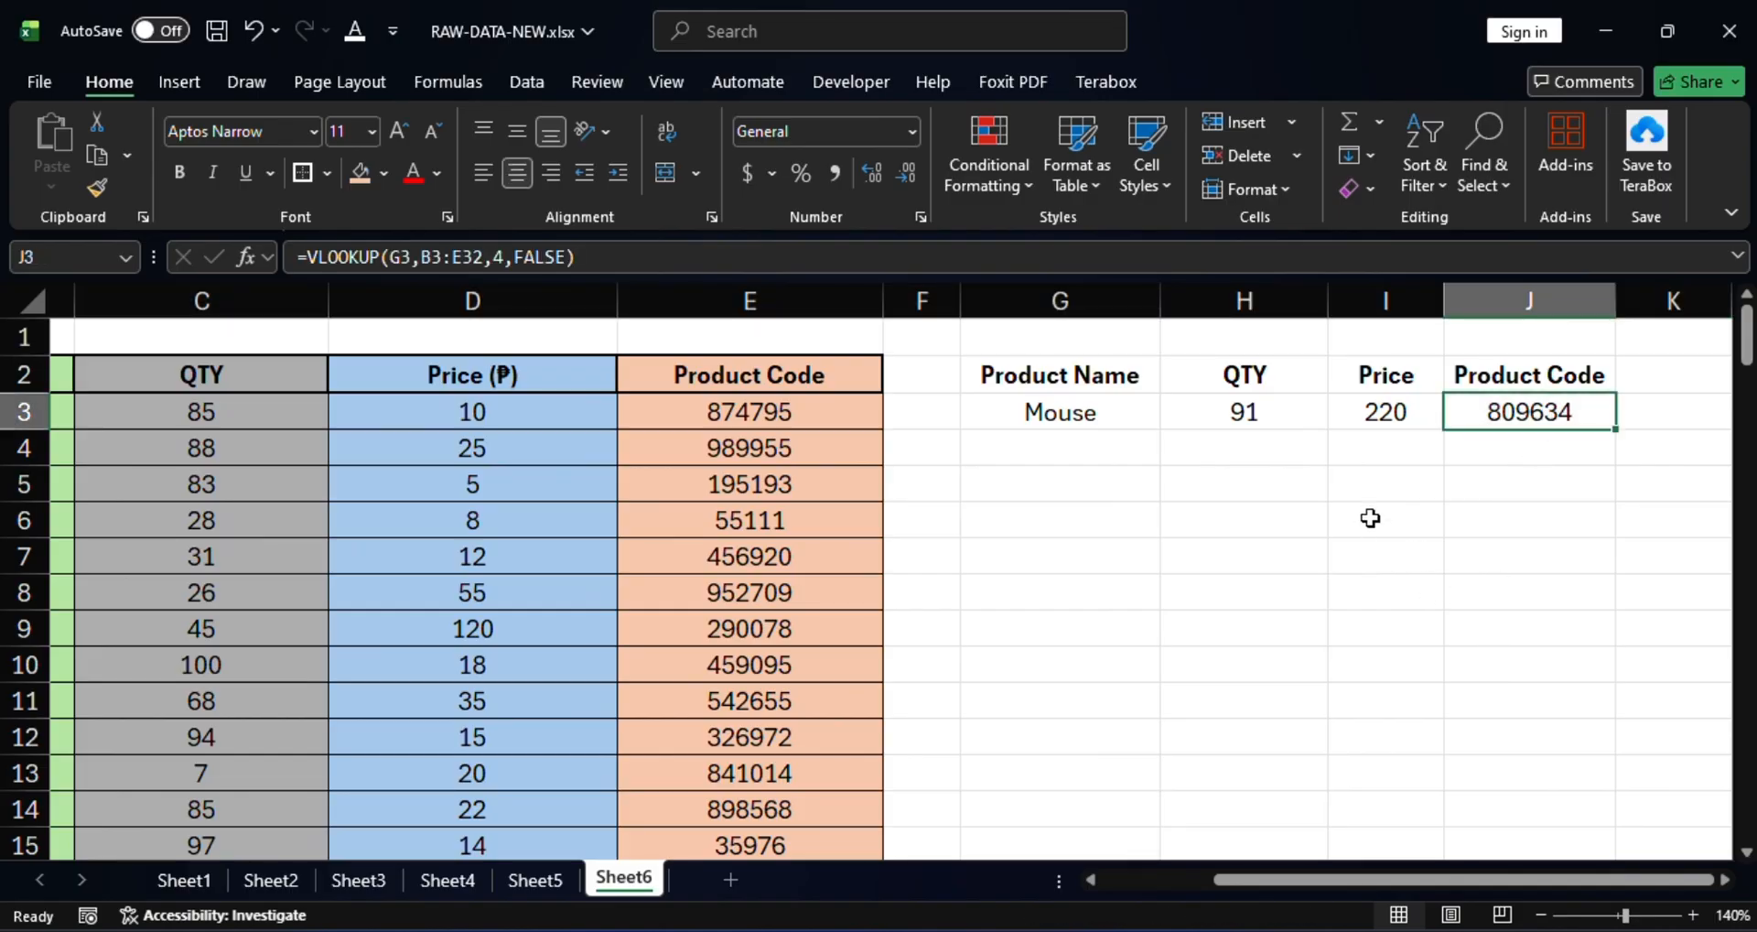
{"action": "left_click", "coordinate": [1402, 407]}
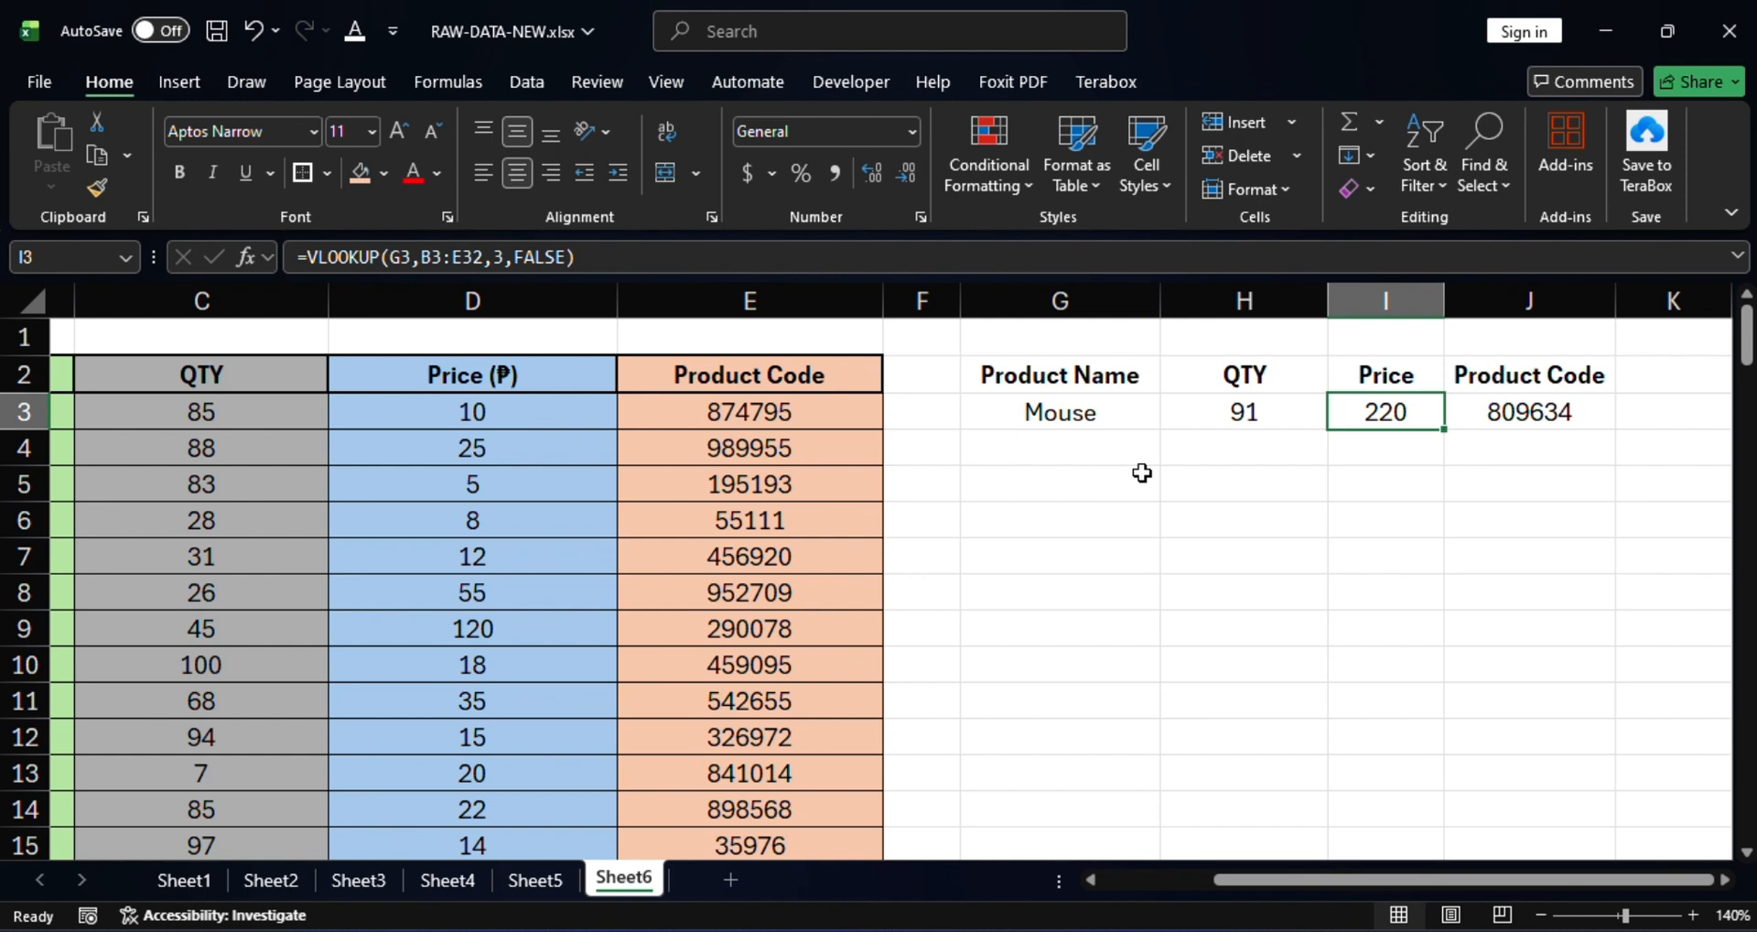
{"action": "left_click", "coordinate": [1059, 419]}
{"action": "left_click", "coordinate": [1062, 385]}
{"action": "left_click", "coordinate": [1065, 395]}
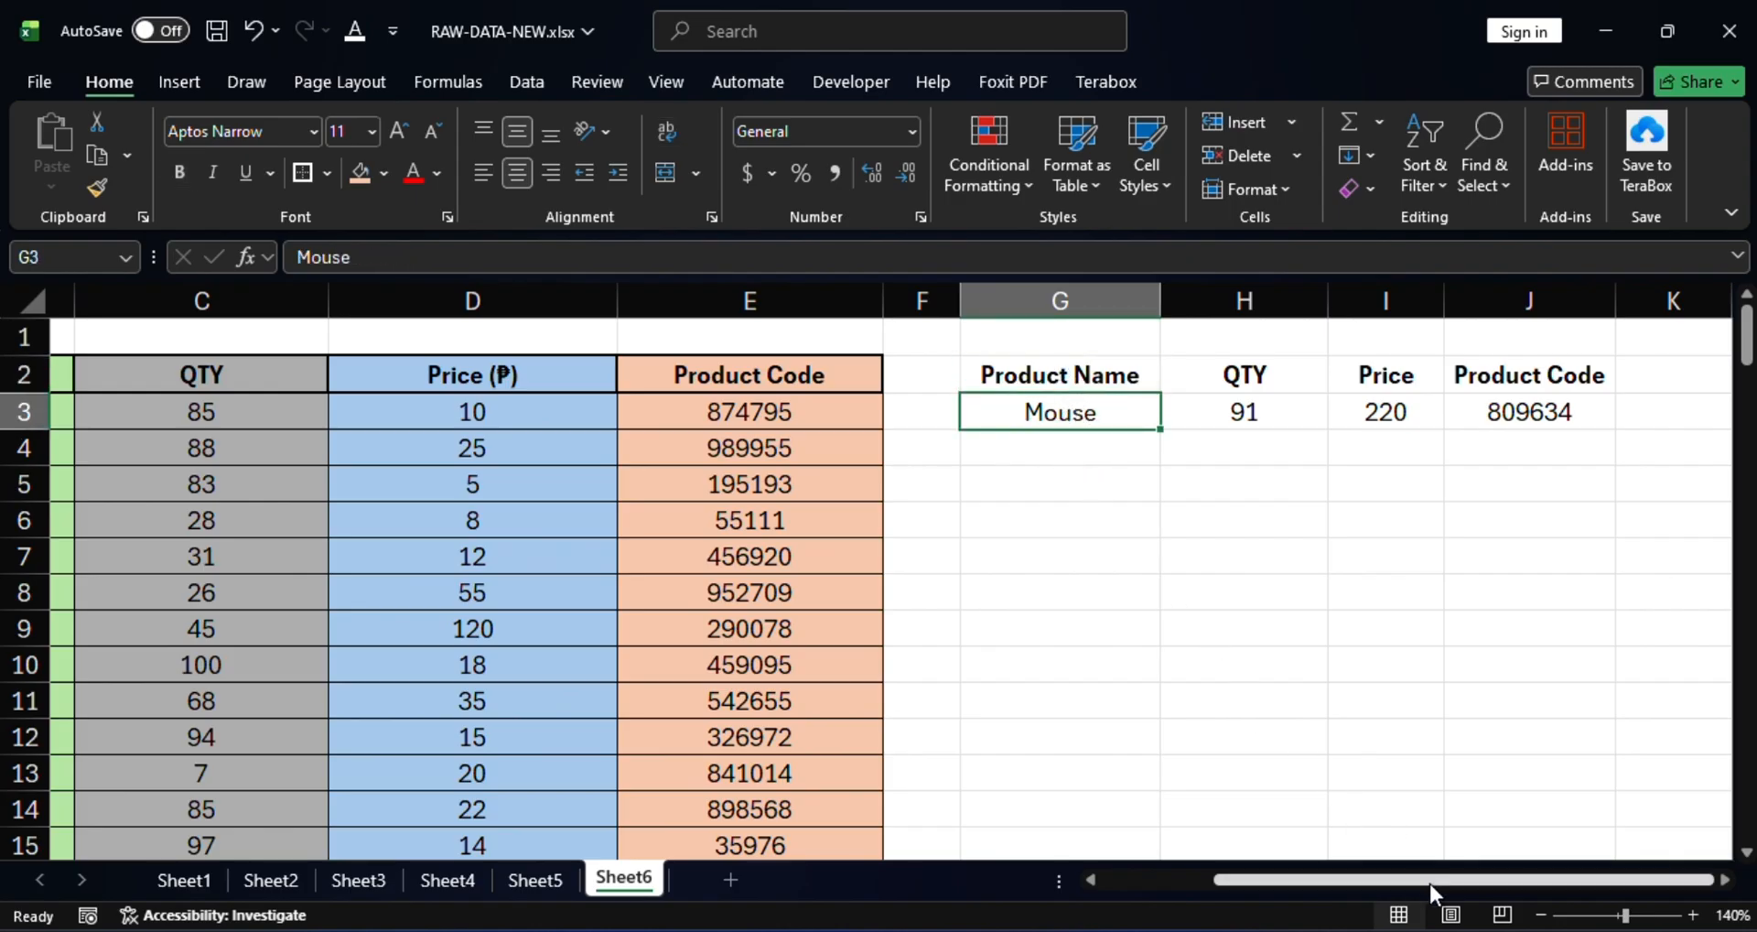
{"action": "left_click_drag", "start_coordinate": [1430, 880], "coordinate": [1289, 873]}
Replace the searched product in G3 with 'Headset' and check the lookup formulas.
{"action": "left_click", "coordinate": [1428, 524]}
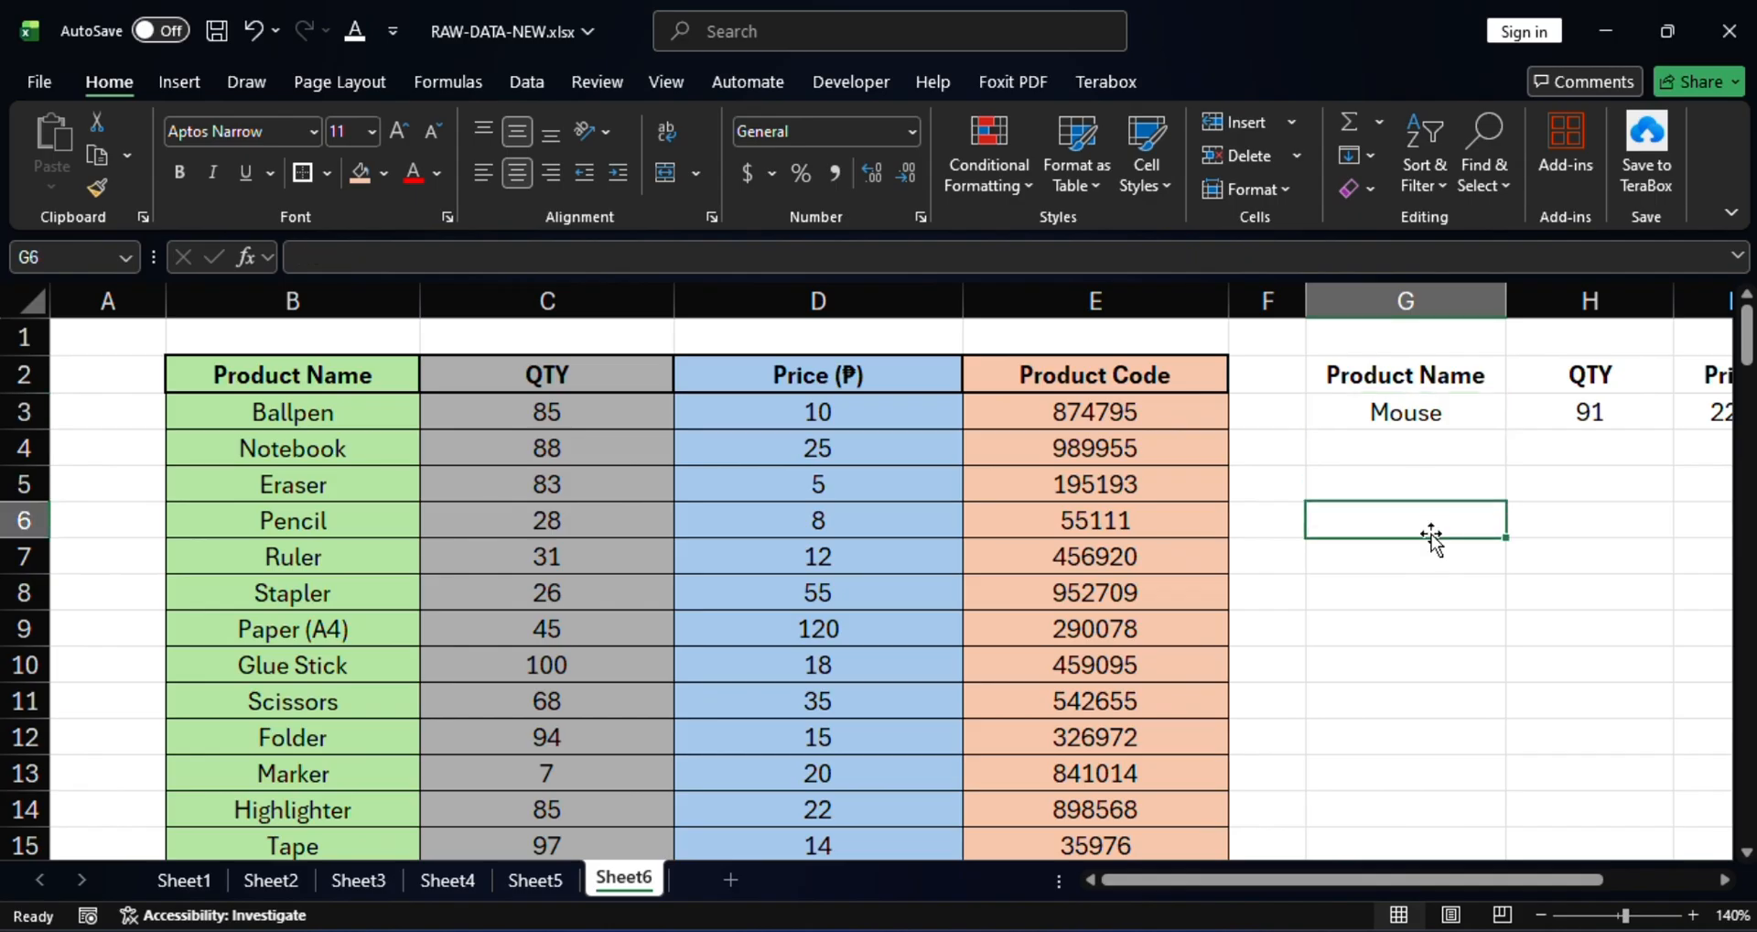
{"action": "scroll", "coordinate": [1372, 568], "scroll_direction": "down", "scroll_amount": 3}
{"action": "scroll", "coordinate": [1061, 545], "scroll_direction": "up", "scroll_amount": 3}
{"action": "left_click", "coordinate": [1416, 408]}
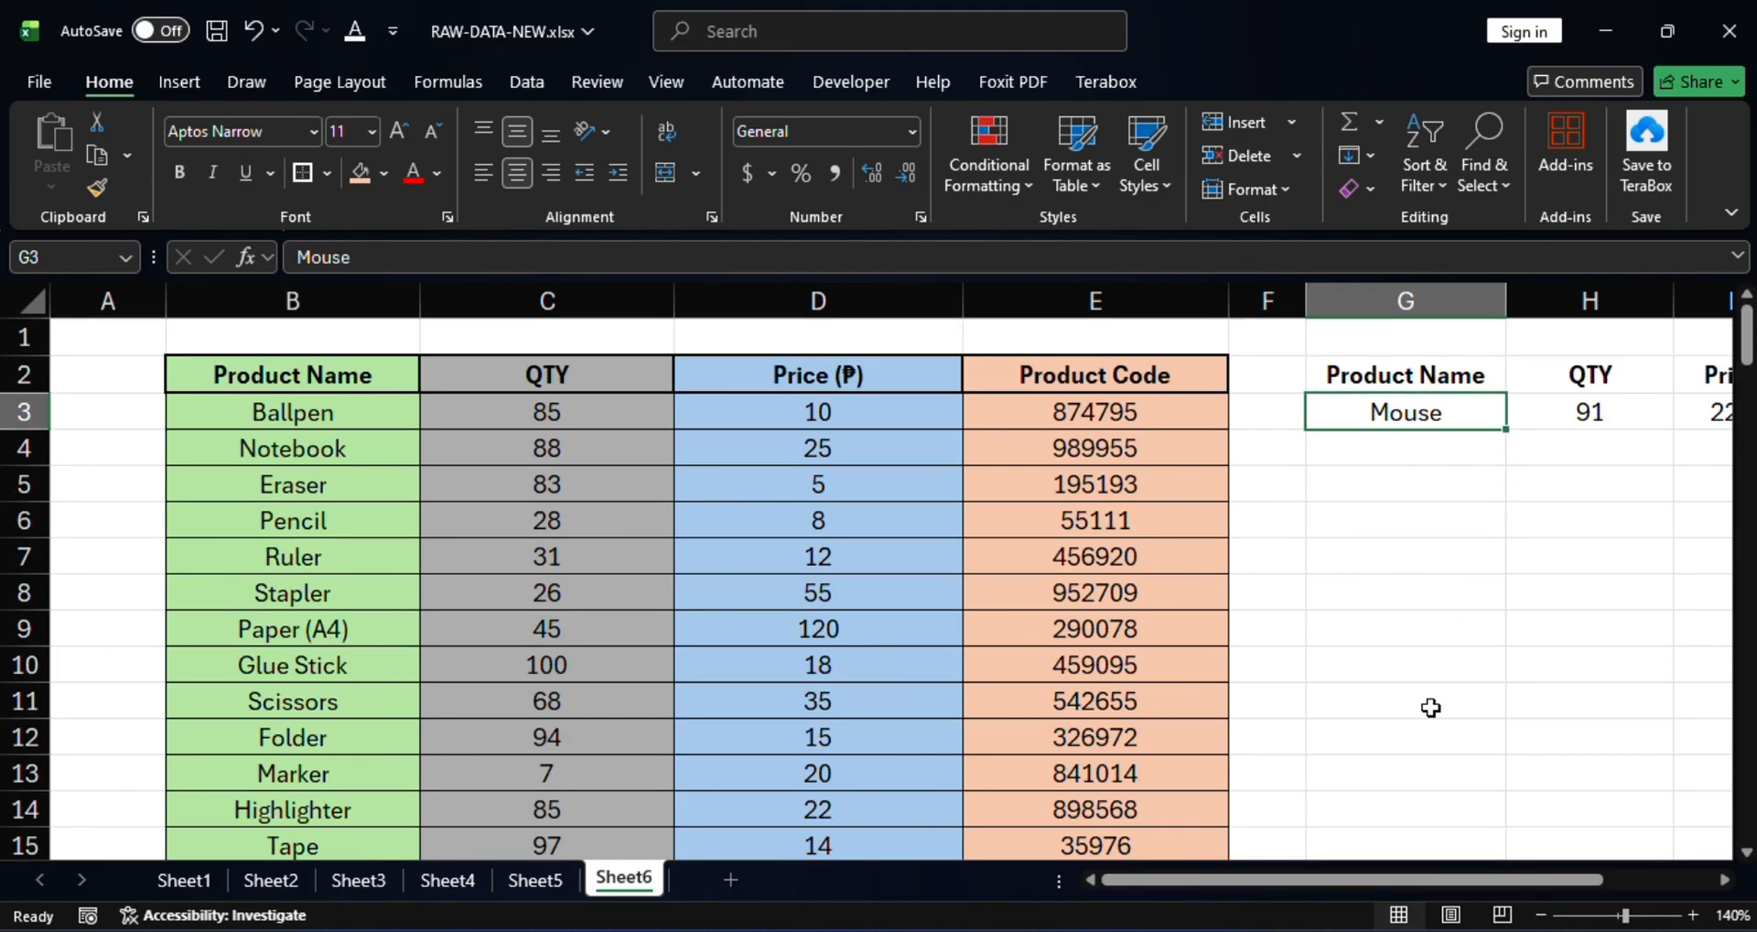
{"action": "type", "text": "Head"}
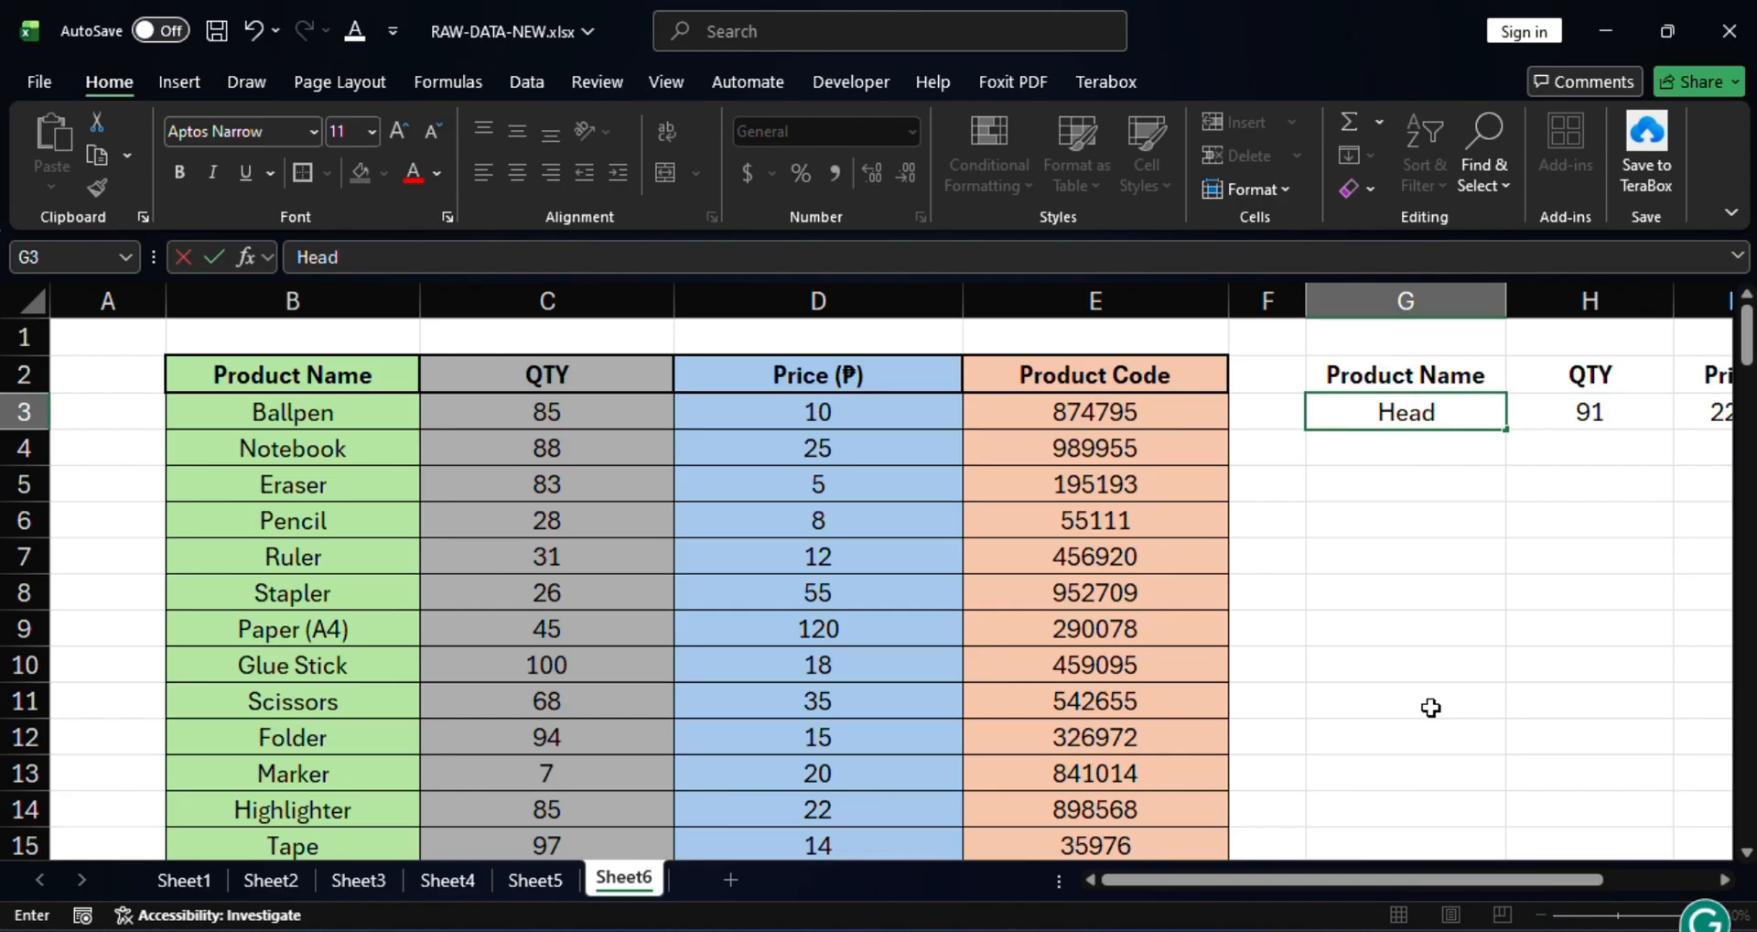
{"action": "type", "text": "set"}
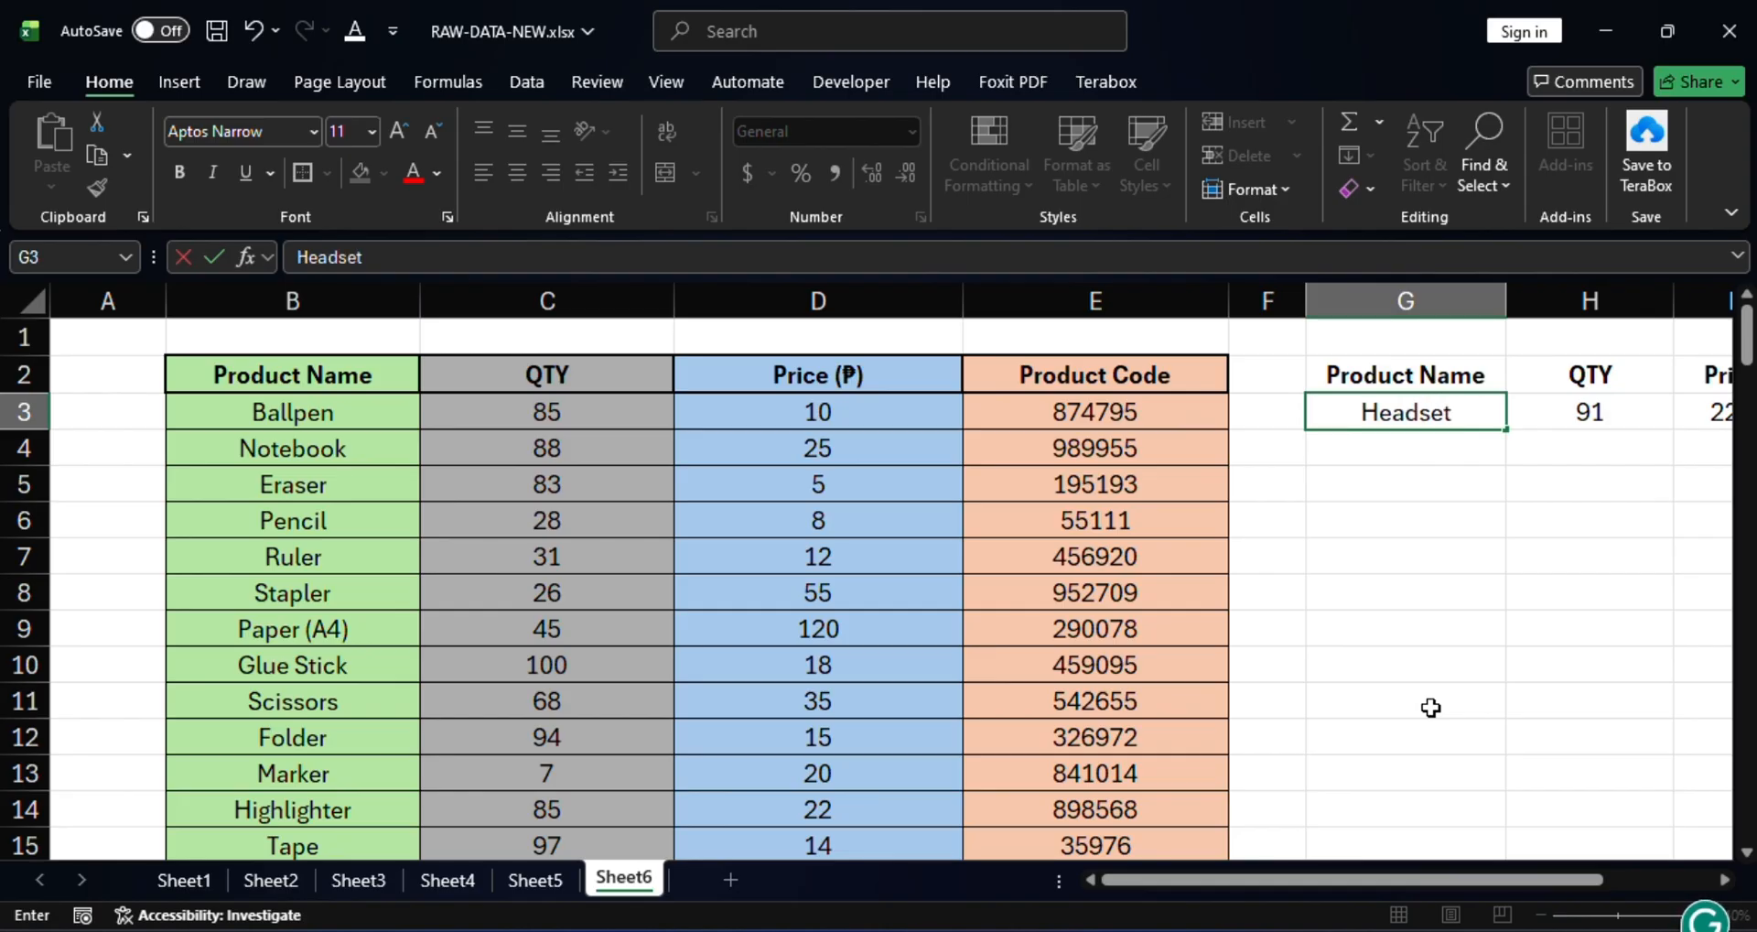
{"action": "key", "text": "Return"}
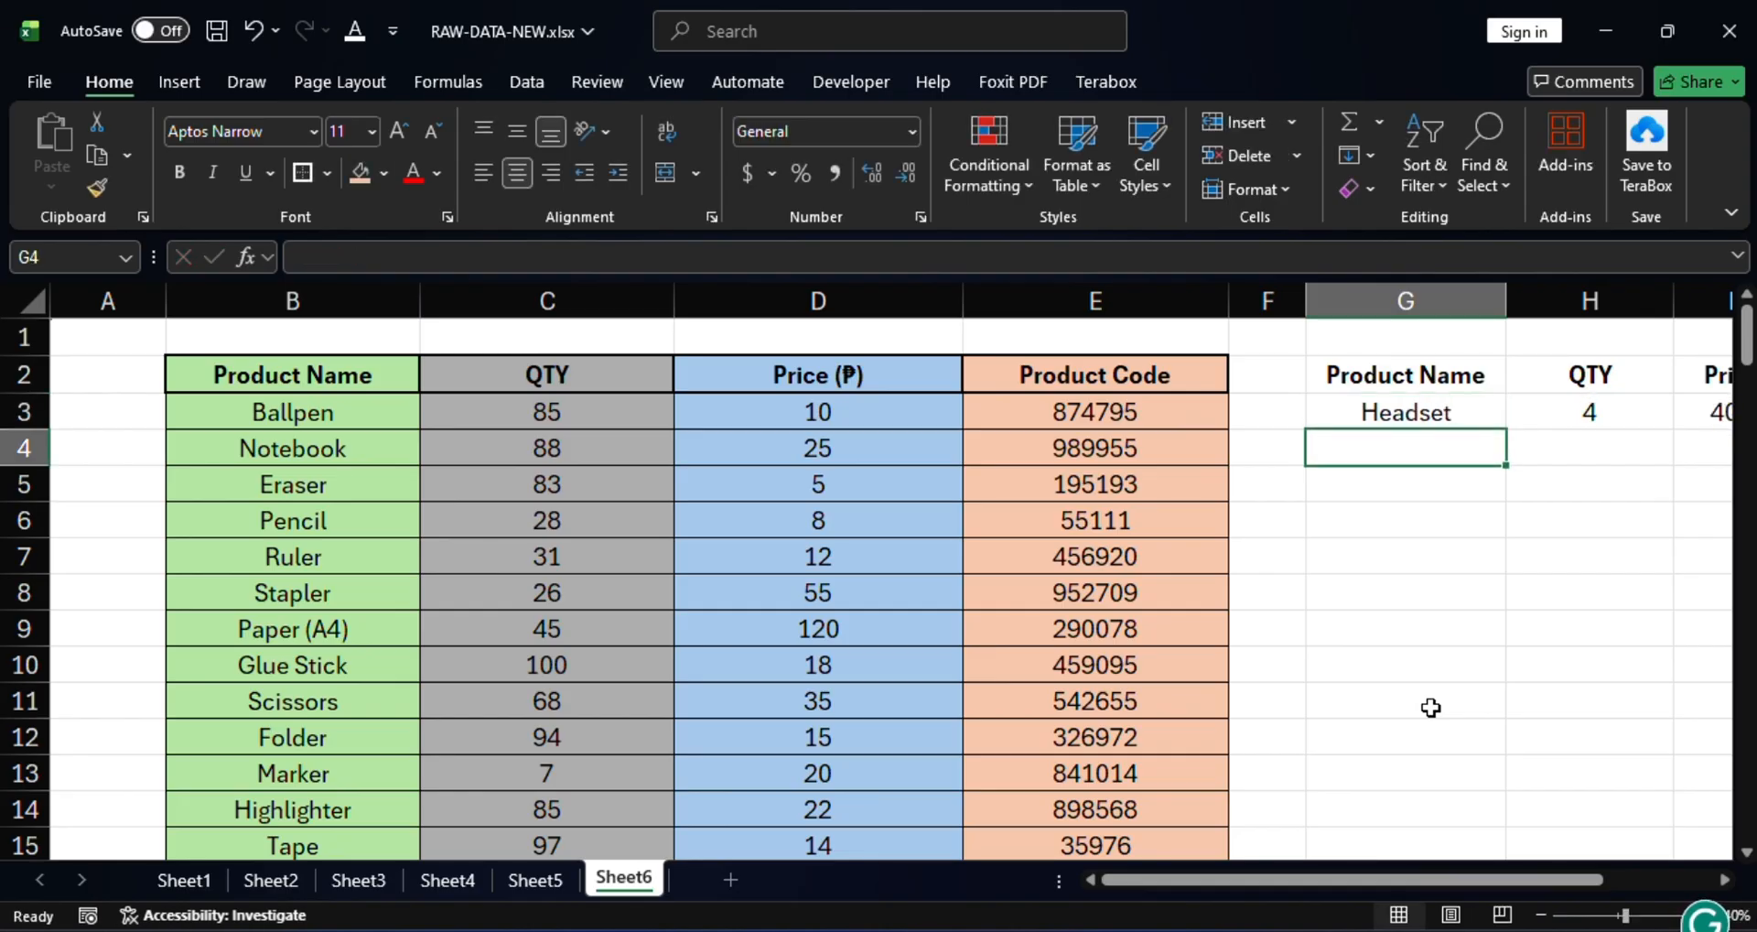
{"action": "left_click_drag", "start_coordinate": [1378, 879], "coordinate": [1523, 861]}
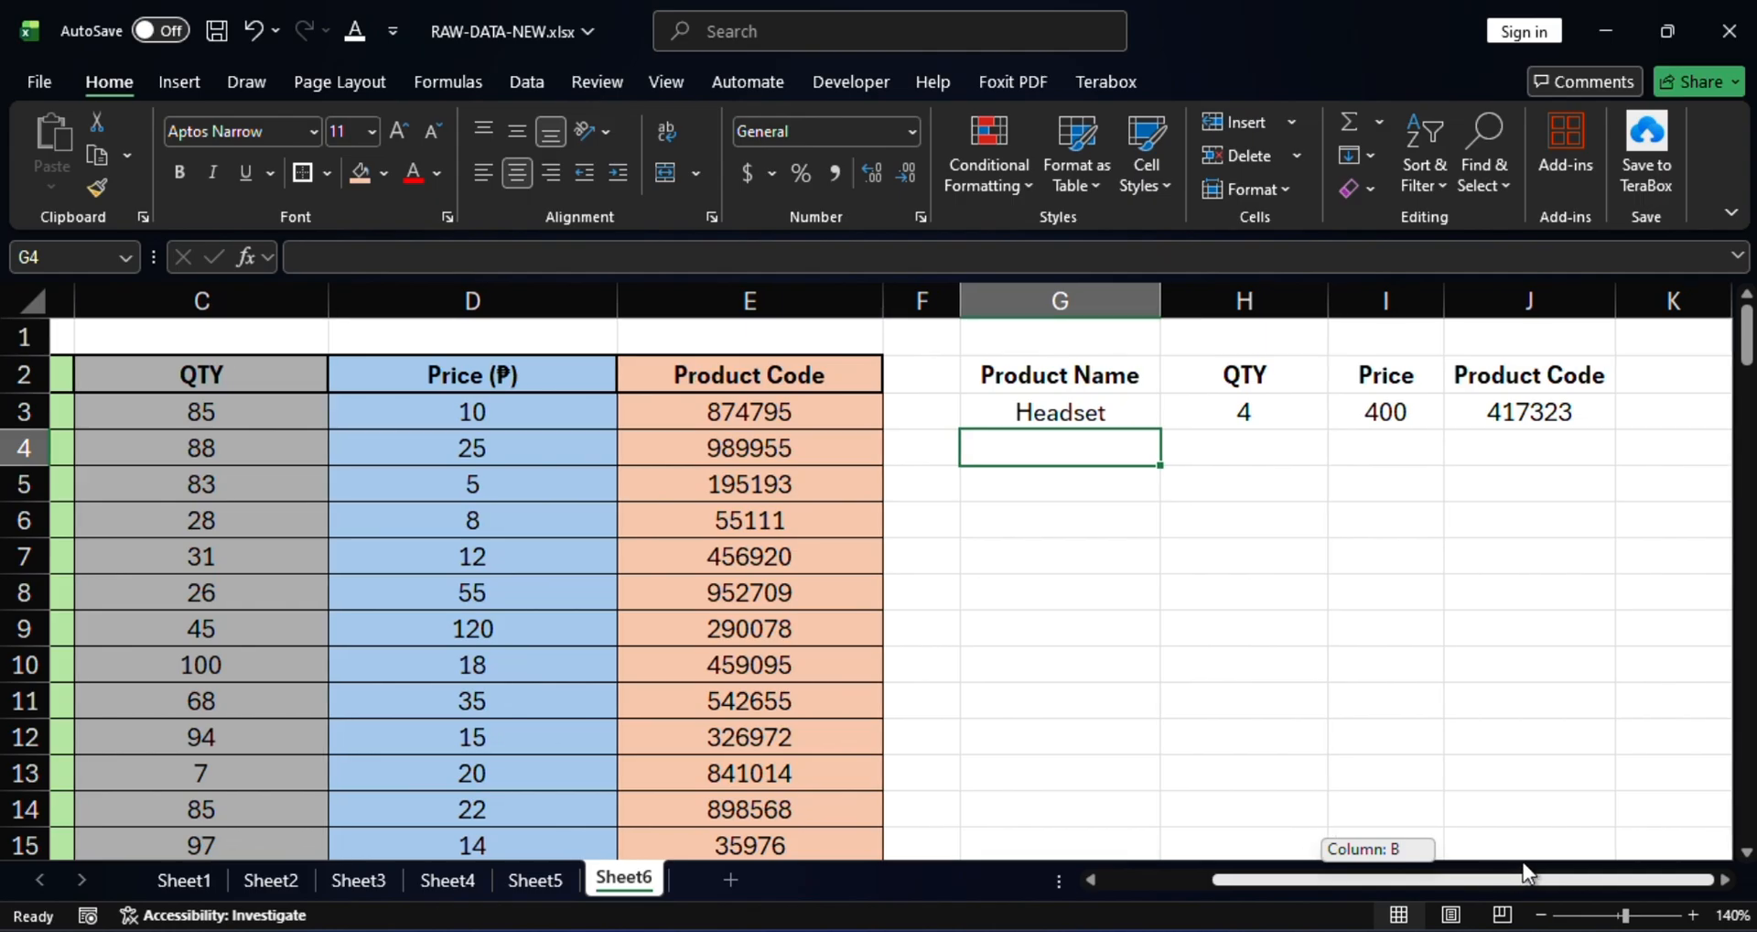
{"action": "left_click", "coordinate": [1081, 415]}
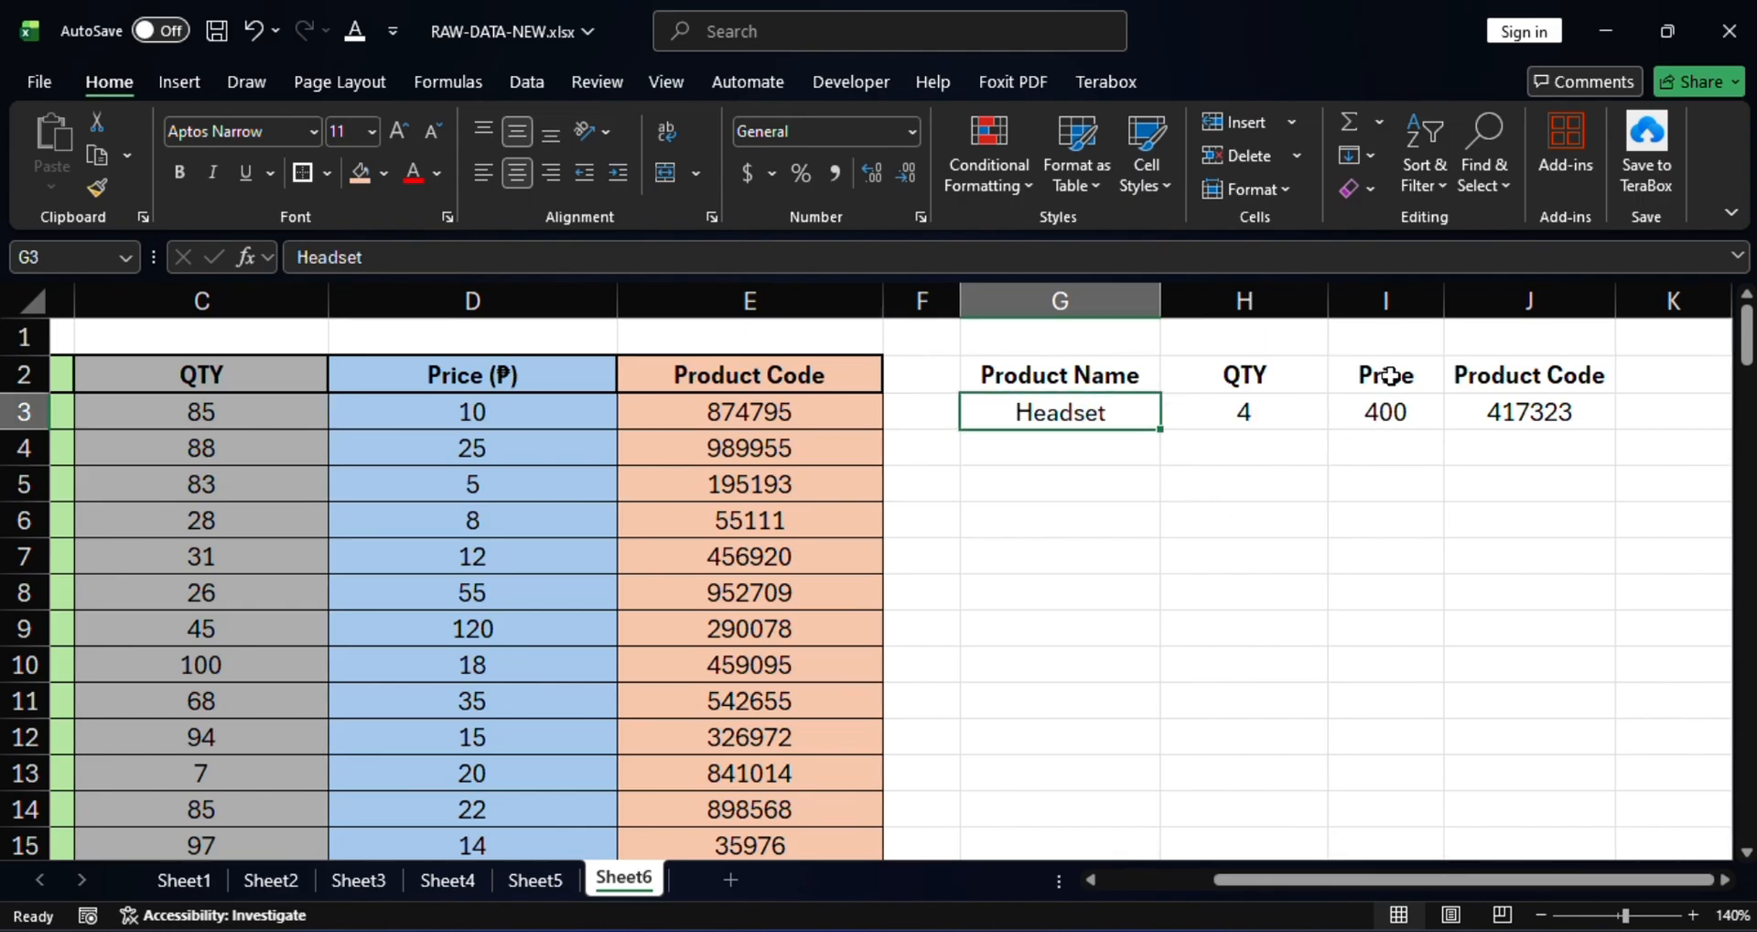
{"action": "left_click", "coordinate": [1543, 412]}
{"action": "mouse_move", "coordinate": [1475, 875]}
{"action": "left_mouse_down"}
{"action": "mouse_move", "coordinate": [1343, 871]}
{"action": "mouse_move", "coordinate": [1484, 876]}
{"action": "left_mouse_up"}
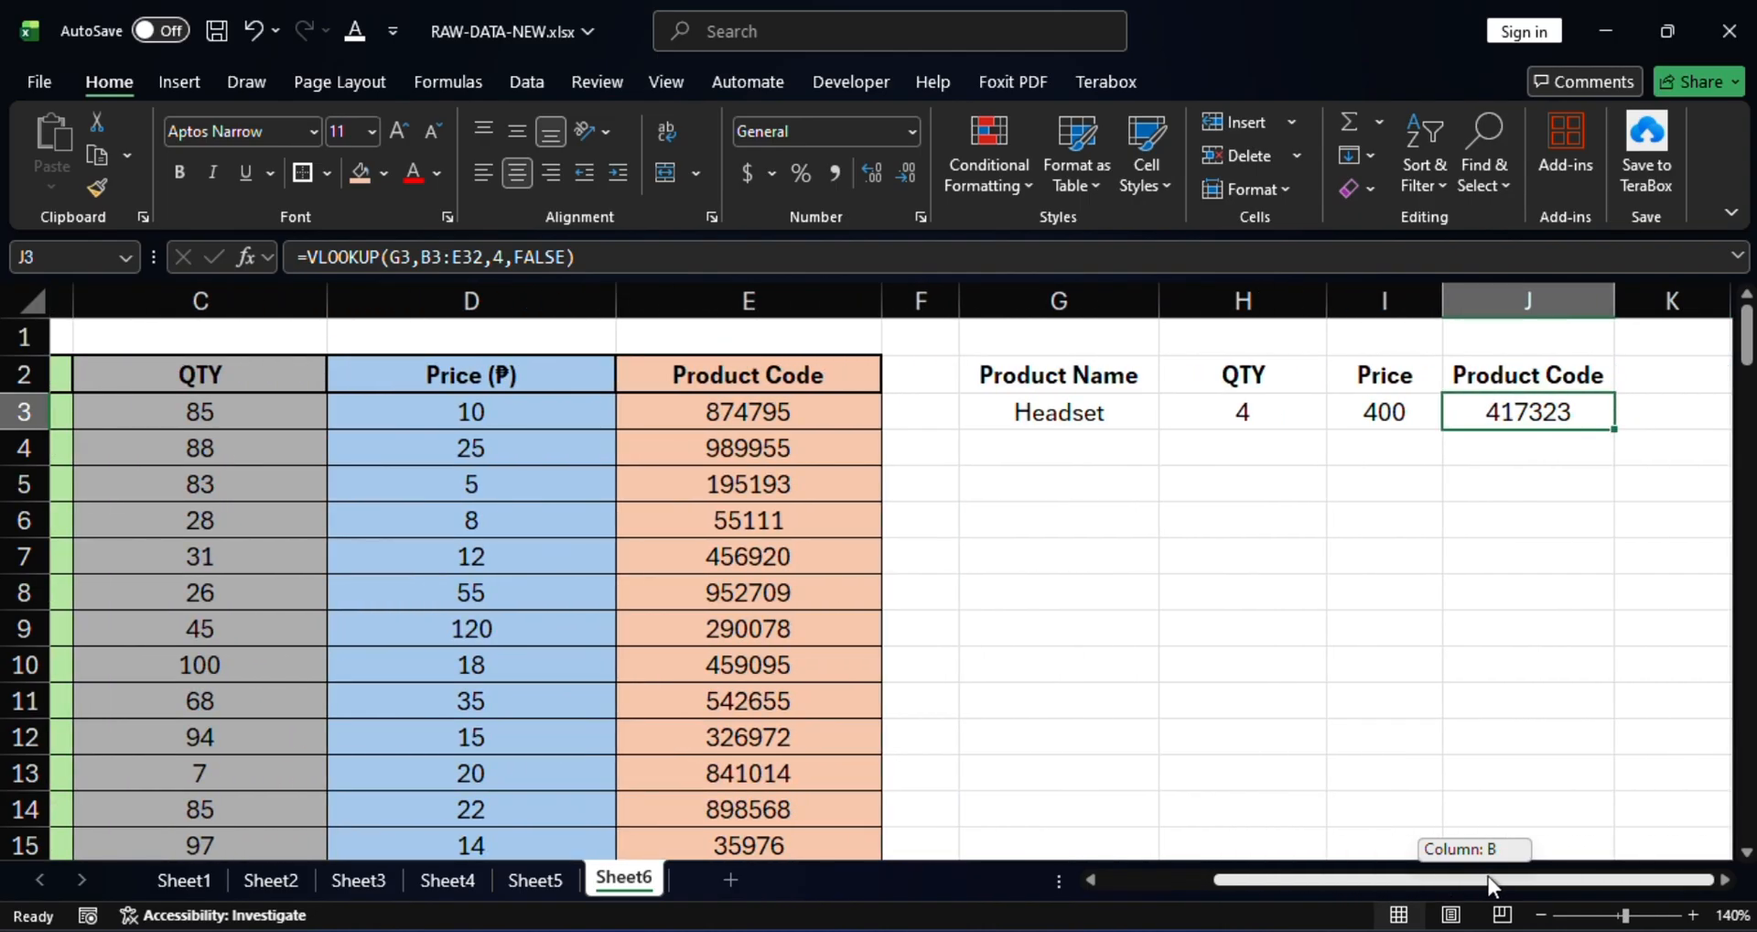
{"action": "left_click_drag", "start_coordinate": [1486, 876], "coordinate": [1374, 876]}
Compare results with Headset's source row: QTY 4, price 400, code 417323.
{"action": "scroll", "coordinate": [890, 558], "scroll_direction": "down", "scroll_amount": 4}
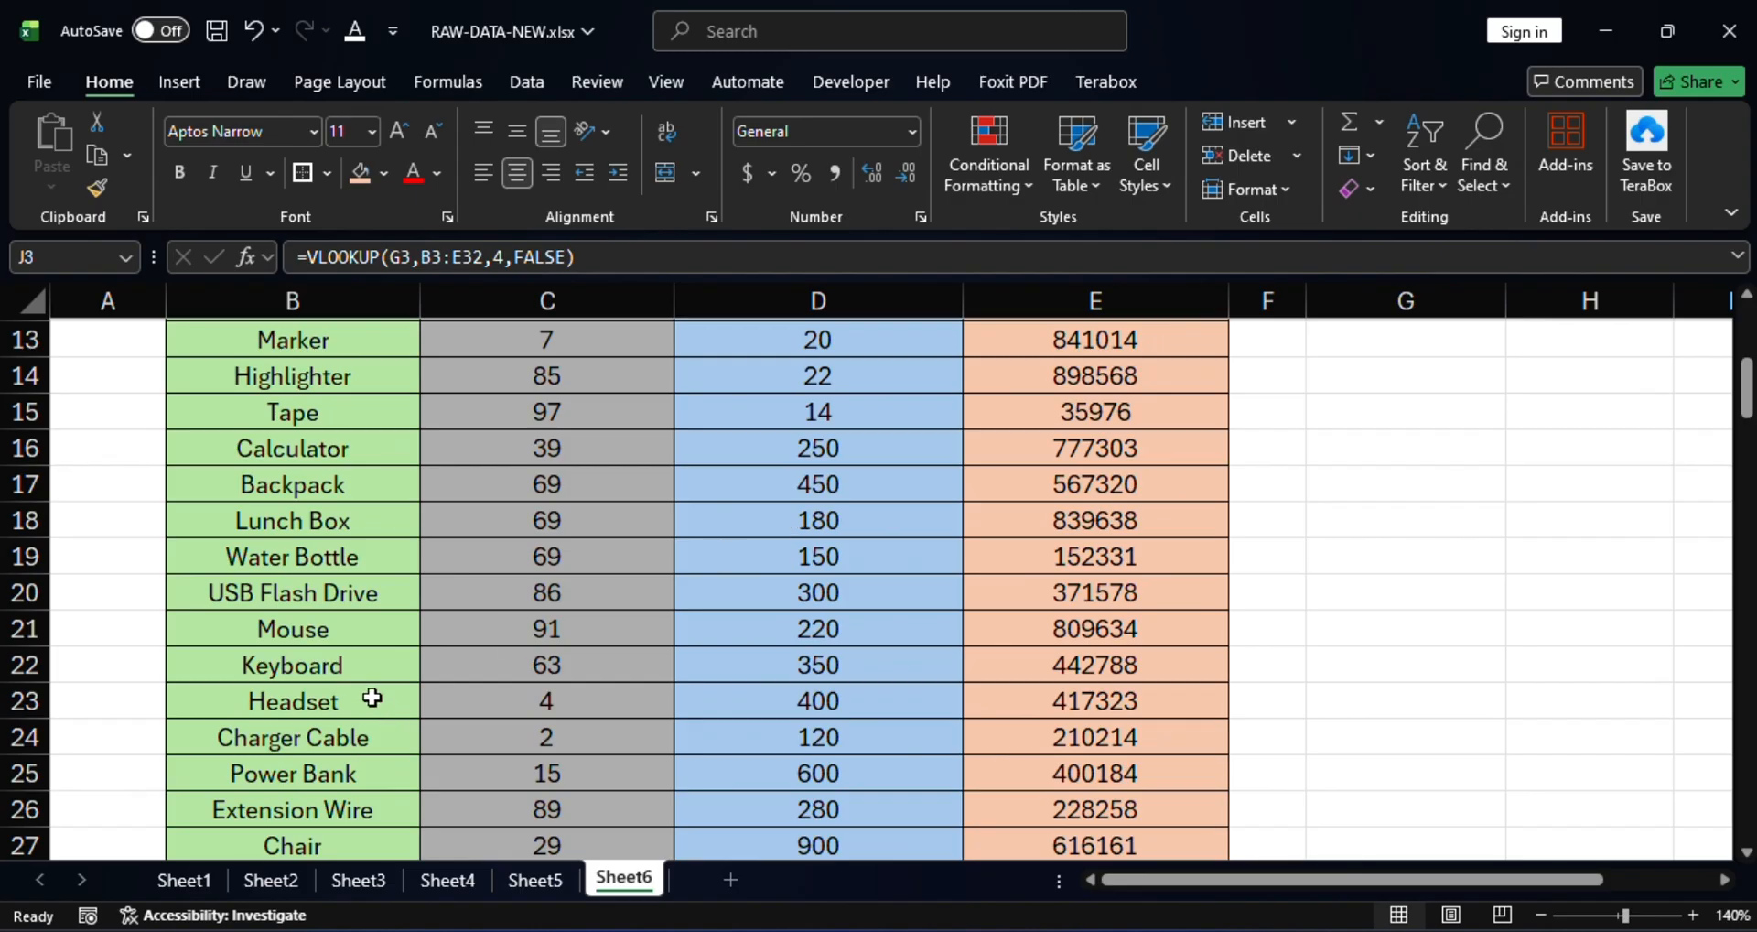
{"action": "left_click", "coordinate": [331, 695]}
{"action": "left_click", "coordinate": [605, 699]}
{"action": "left_click", "coordinate": [826, 699]}
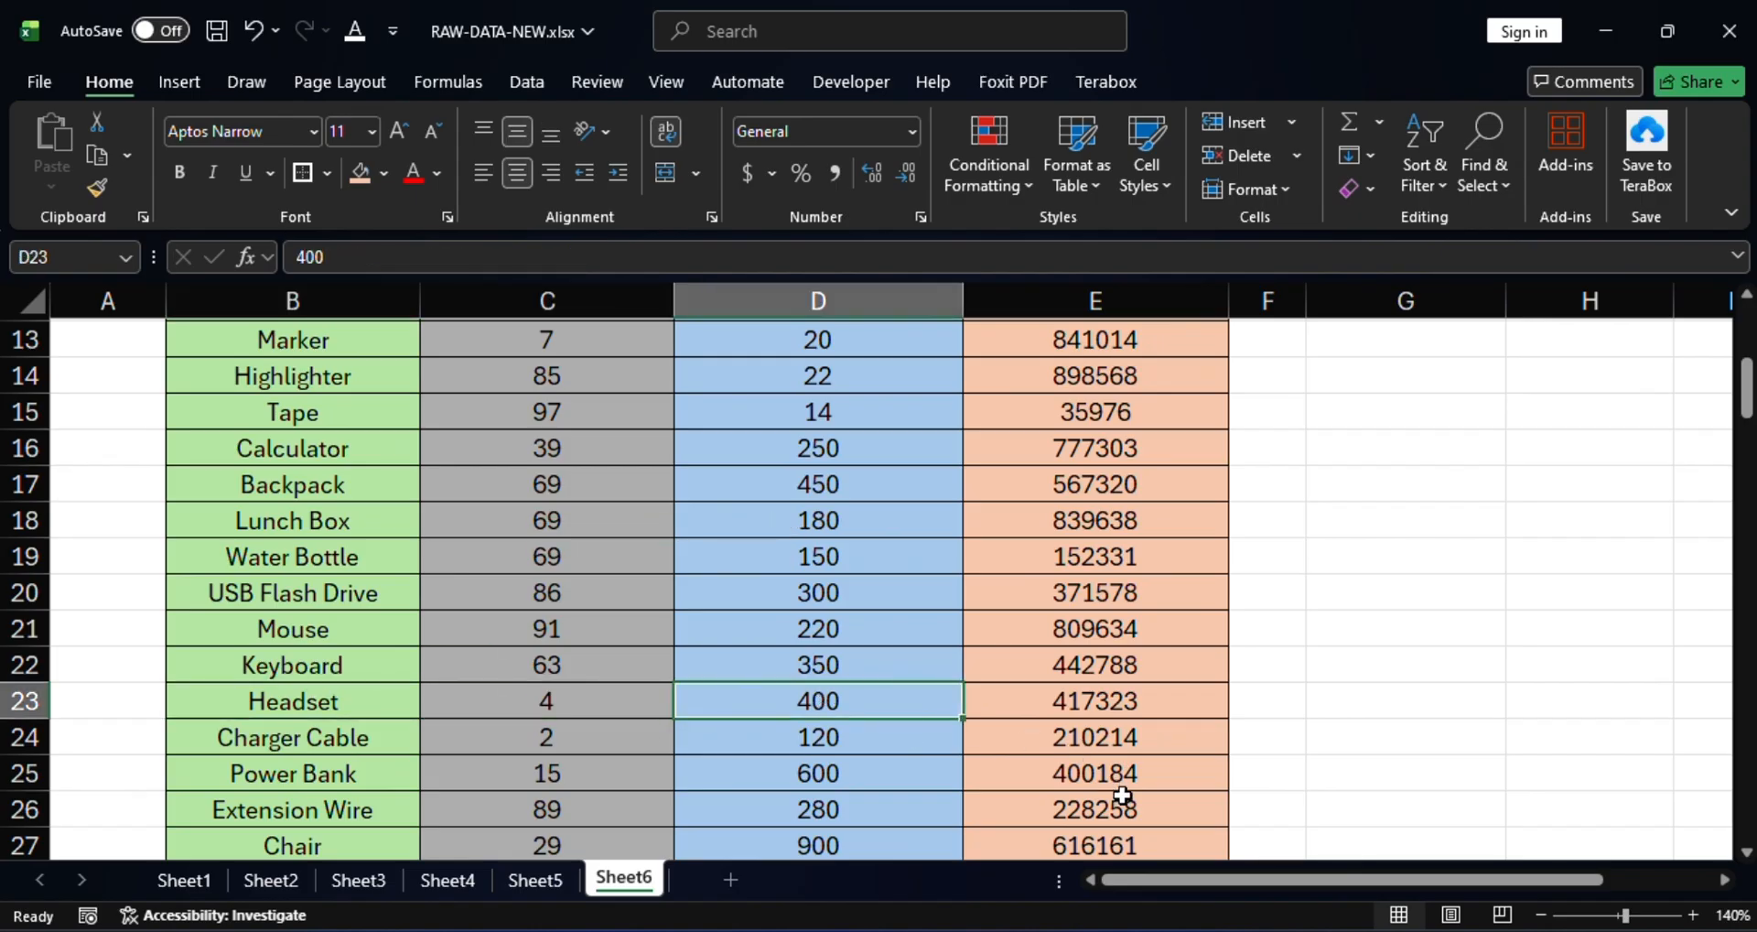
{"action": "left_click", "coordinate": [1086, 708]}
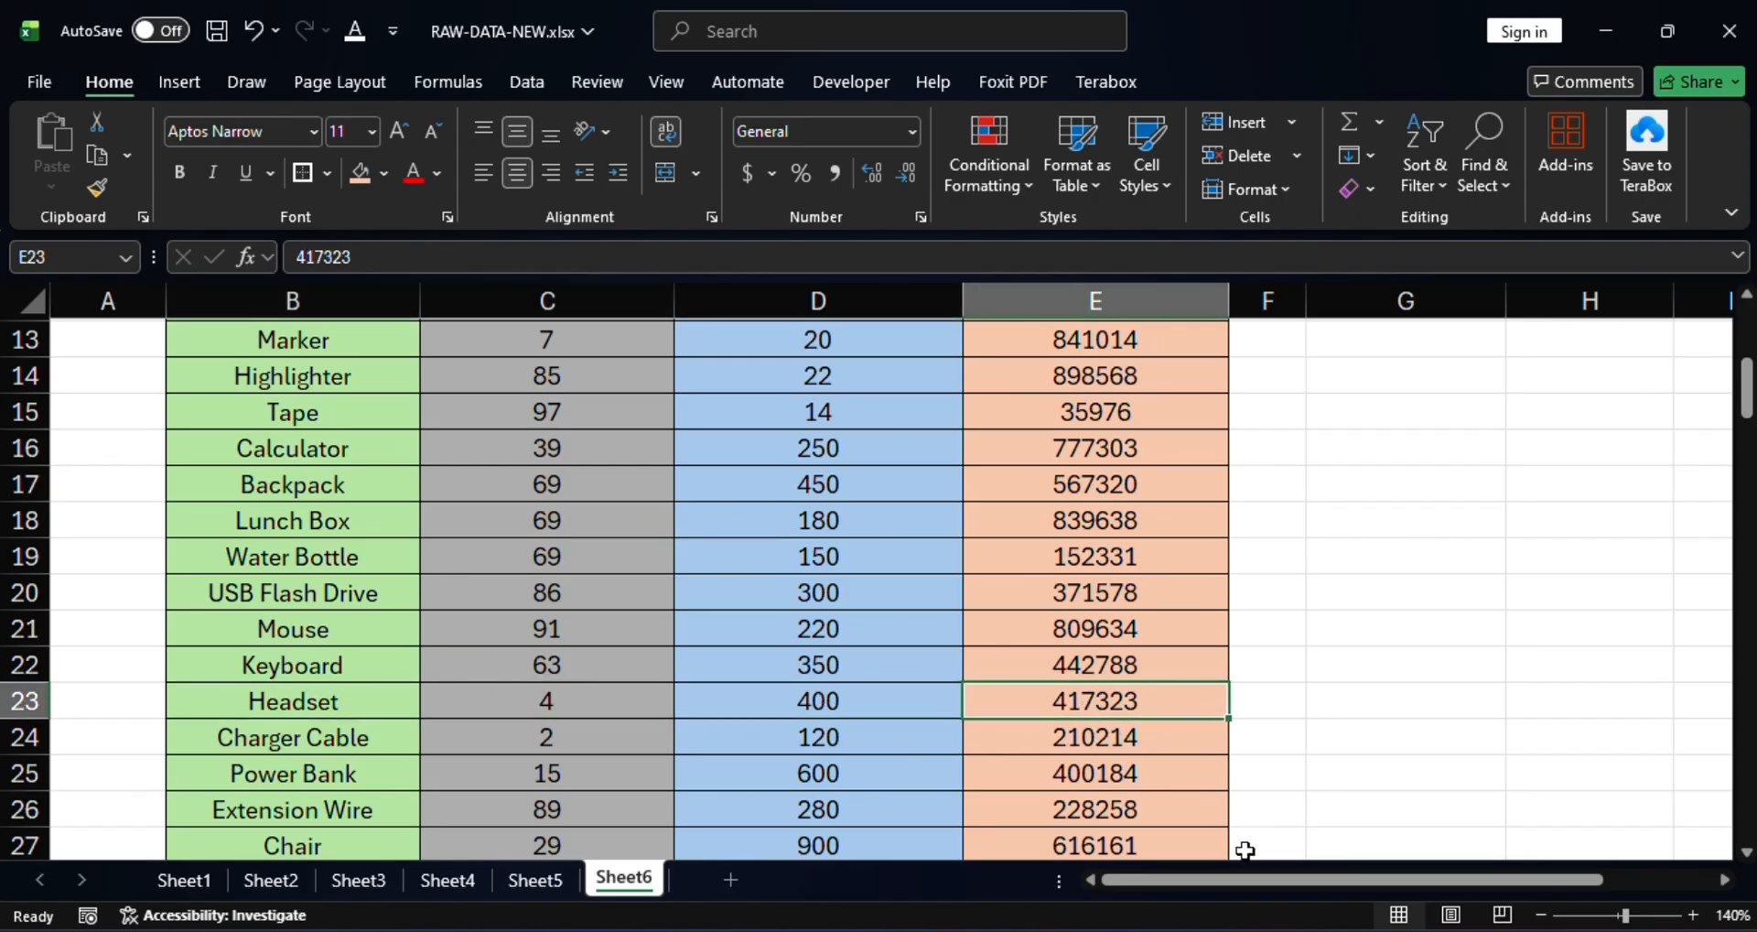
{"action": "left_click_drag", "start_coordinate": [1243, 876], "coordinate": [1446, 877]}
{"action": "scroll", "coordinate": [1447, 670], "scroll_direction": "up", "scroll_amount": 4}
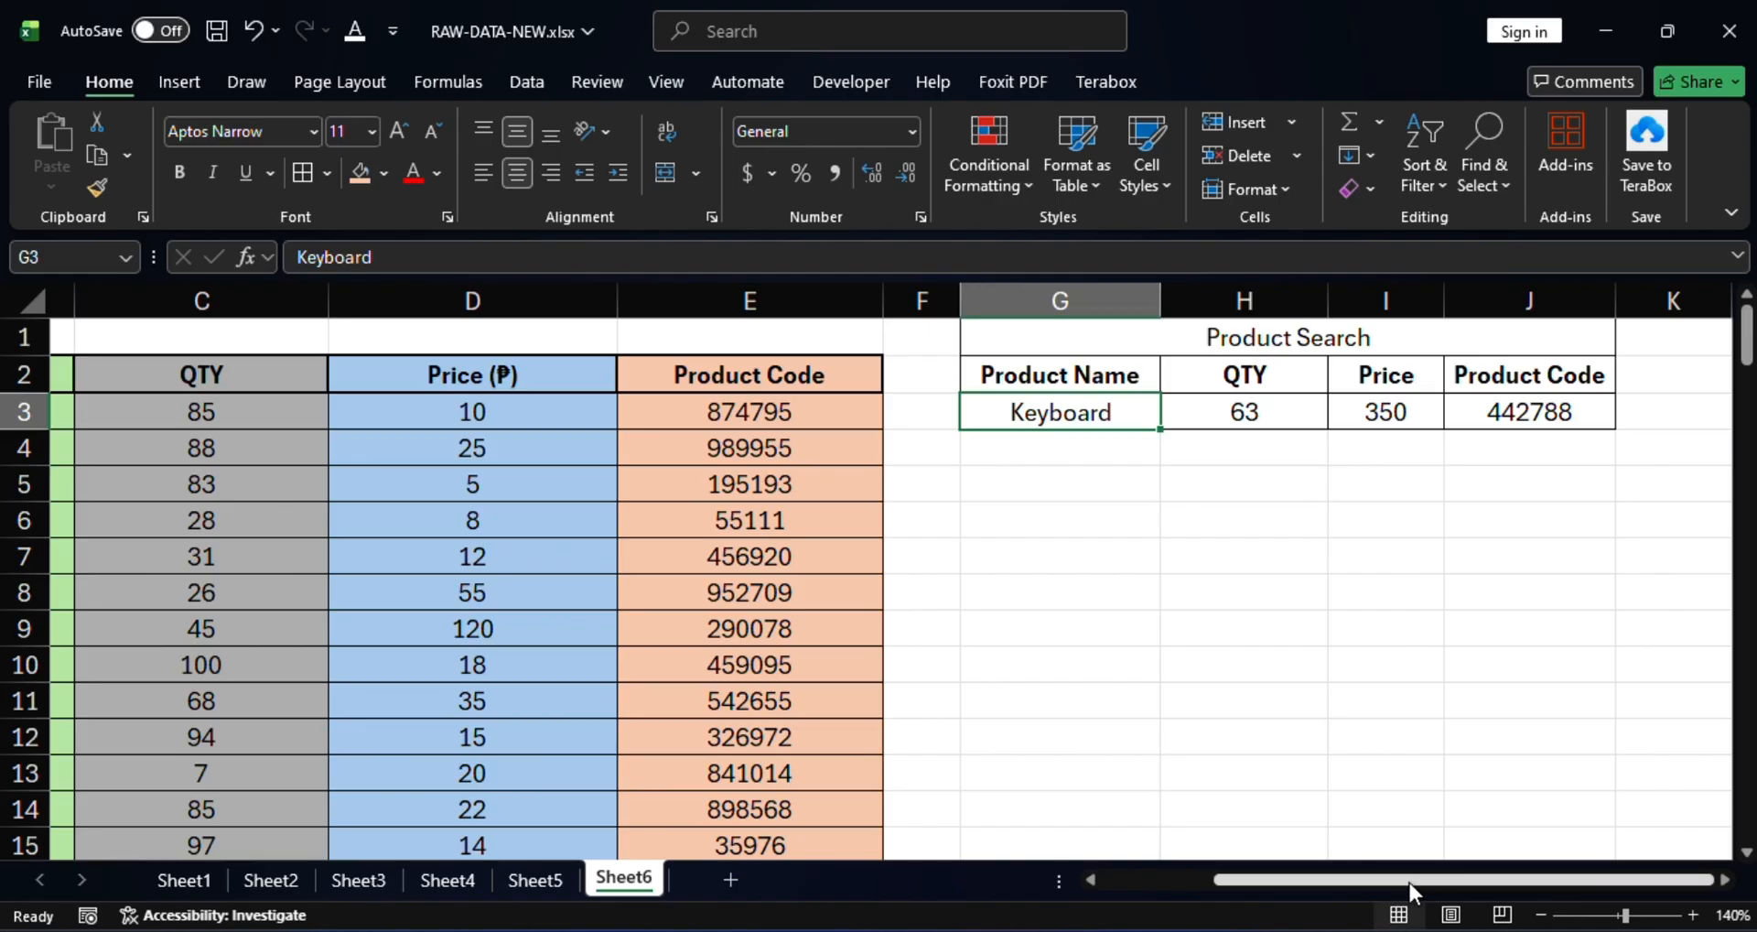
Search for 'Marker' in G3, returning QTY 7, Price 20 and Product Code 841014.
{"action": "left_click_drag", "start_coordinate": [1410, 882], "coordinate": [1171, 881]}
{"action": "scroll", "coordinate": [1032, 676], "scroll_direction": "down", "scroll_amount": 5}
{"action": "scroll", "coordinate": [1031, 675], "scroll_direction": "up", "scroll_amount": 5}
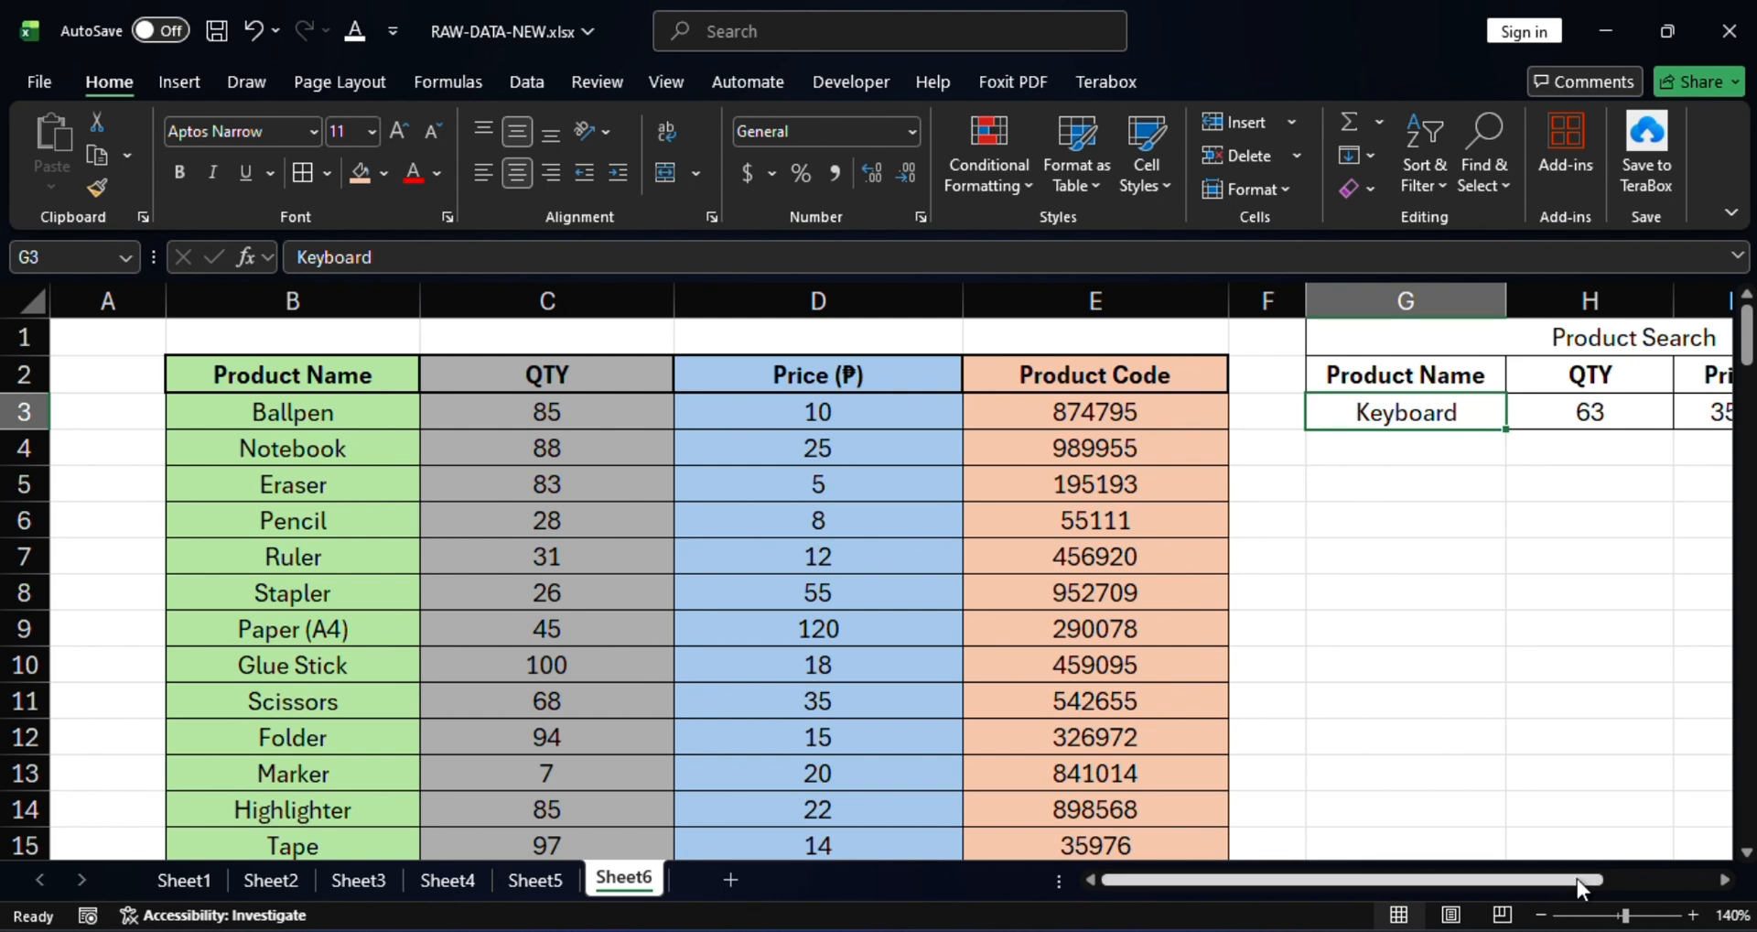
{"action": "left_click_drag", "start_coordinate": [1517, 882], "coordinate": [1632, 883]}
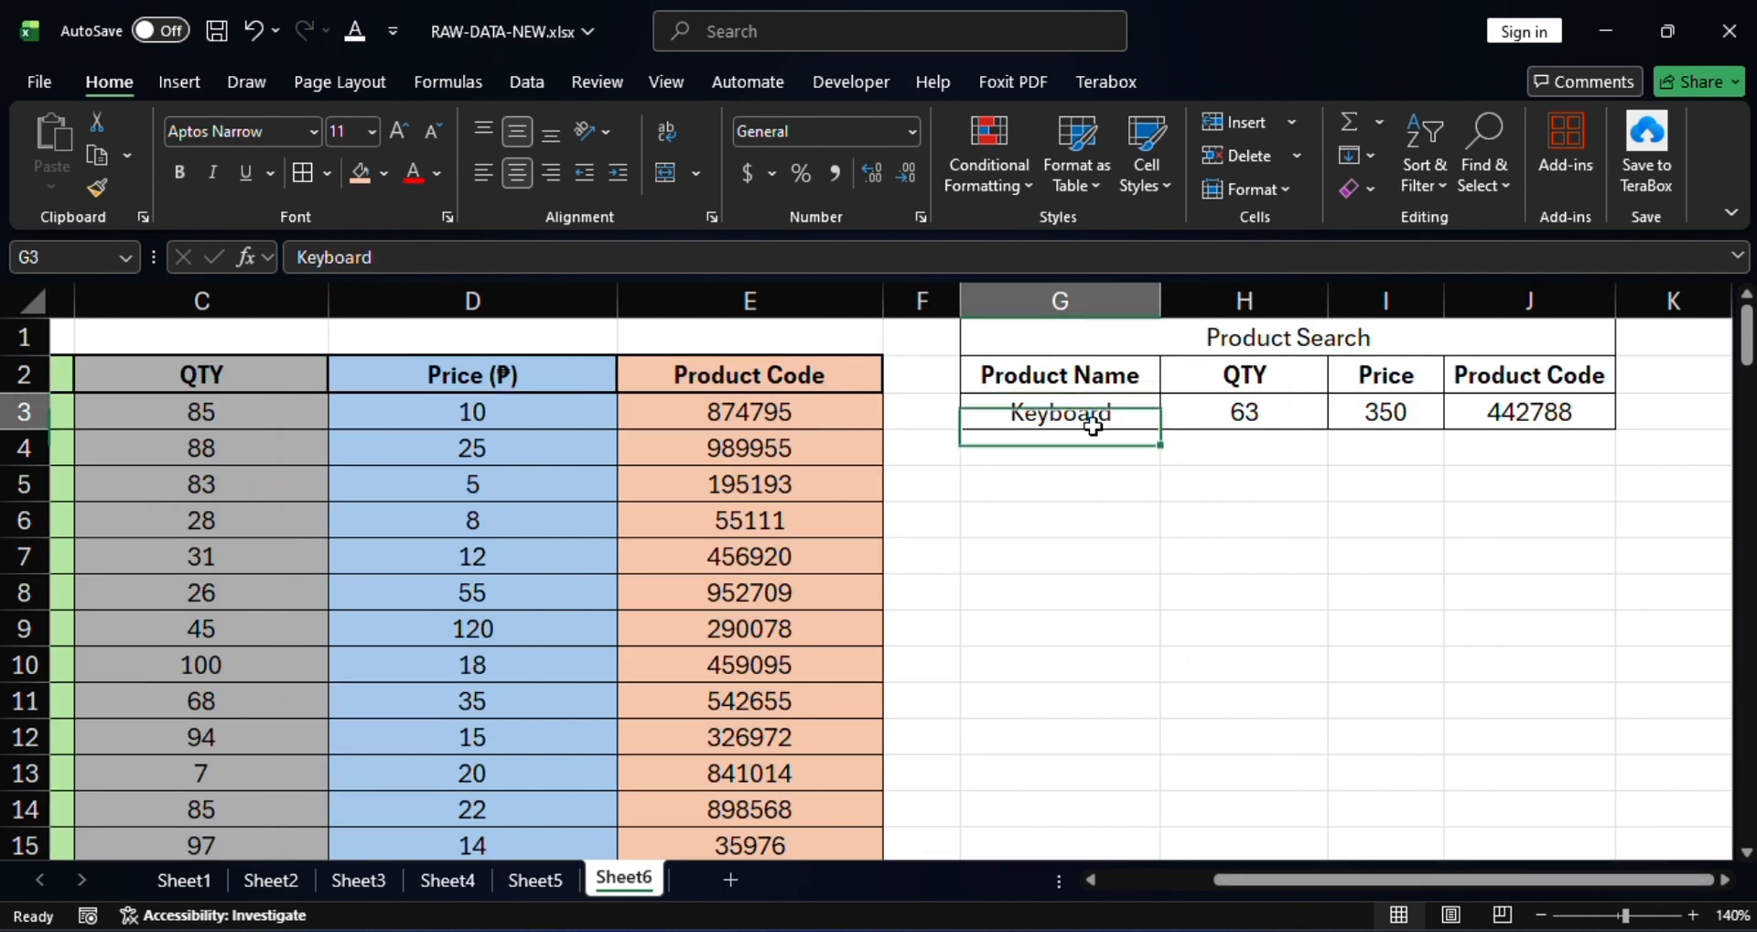
{"action": "type", "text": "Marker"}
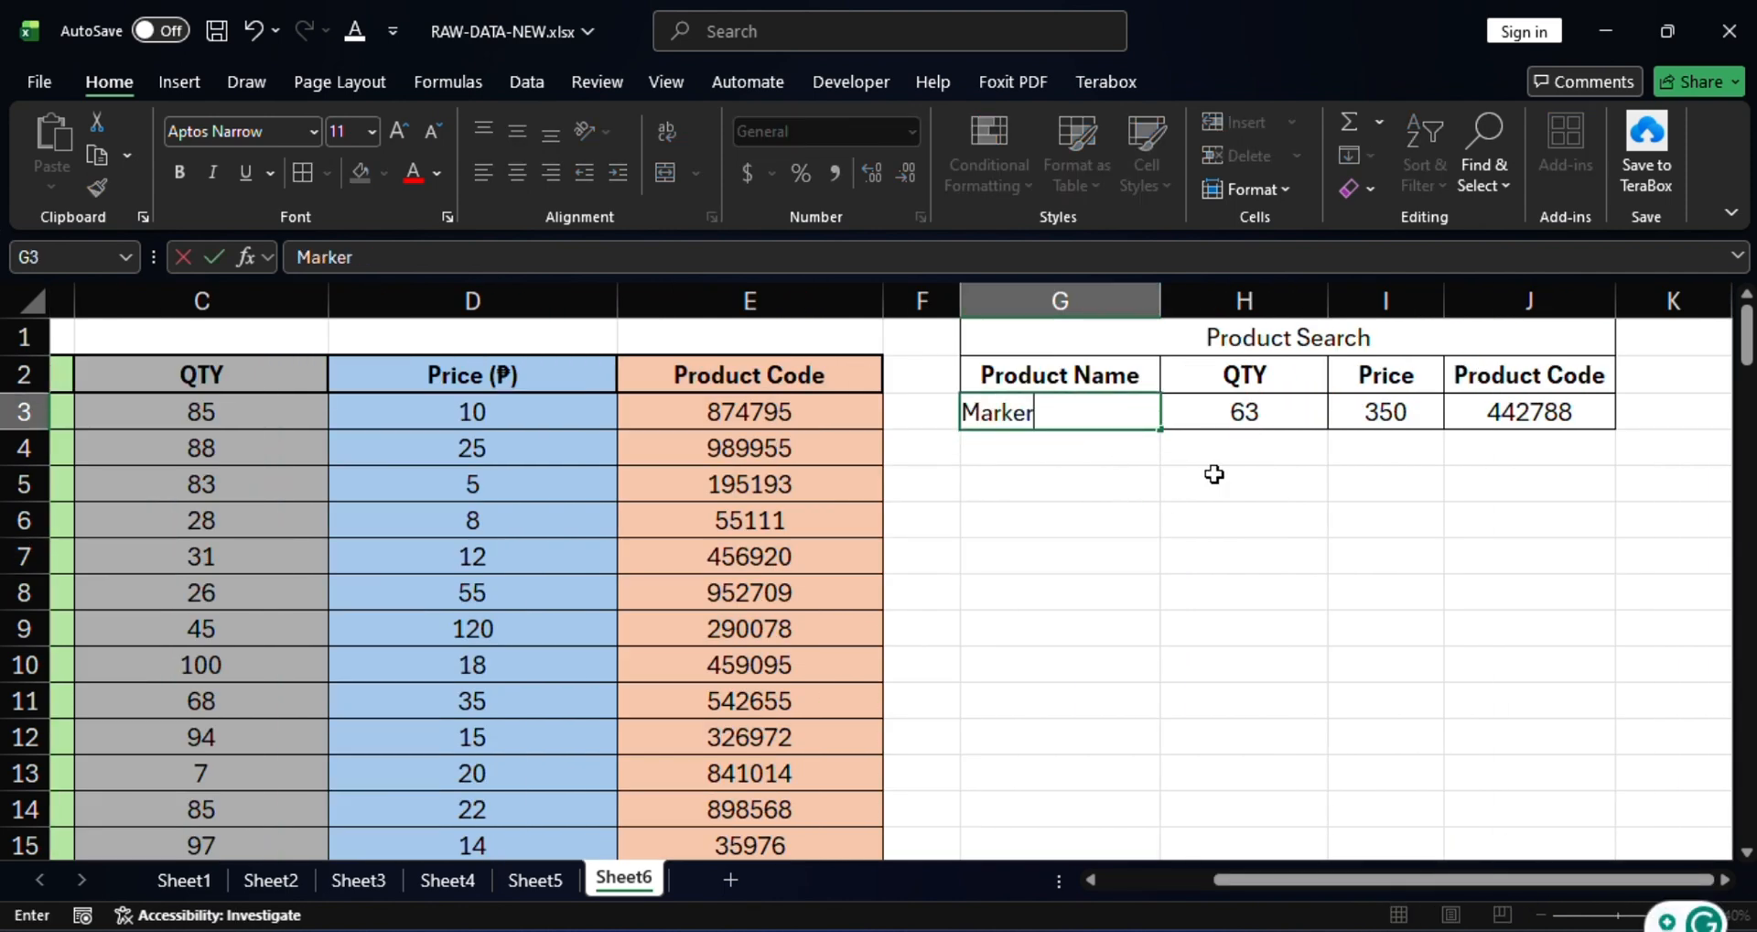
{"action": "key", "text": "Return"}
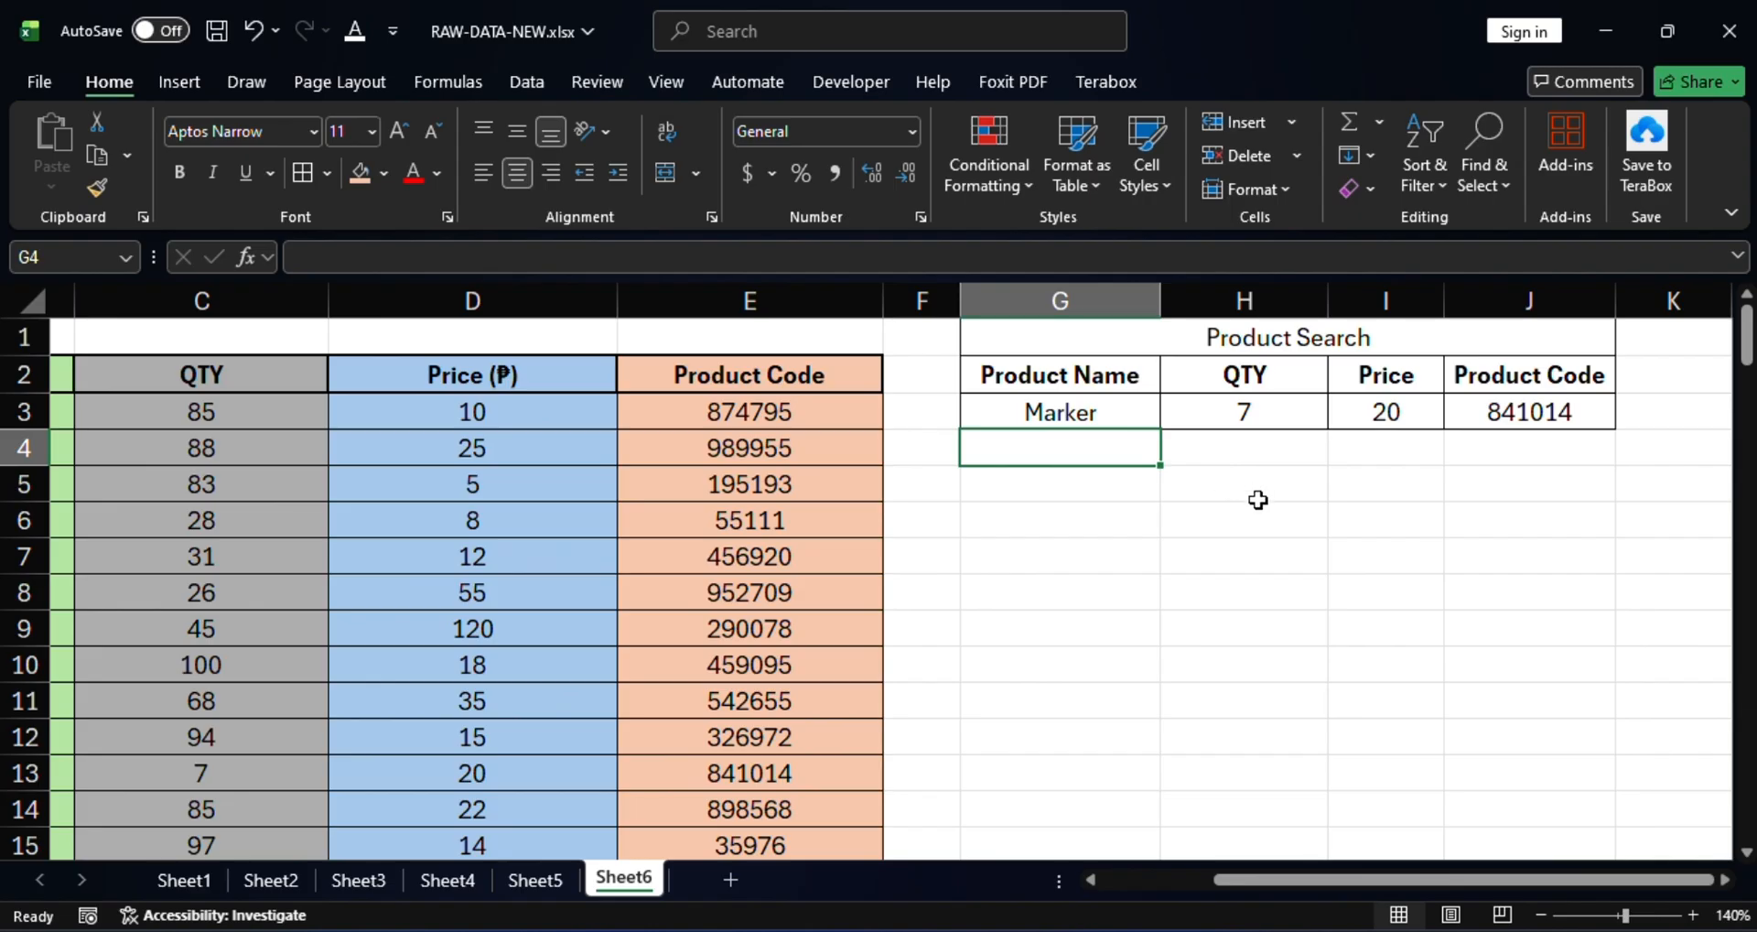
{"action": "left_click", "coordinate": [1067, 419]}
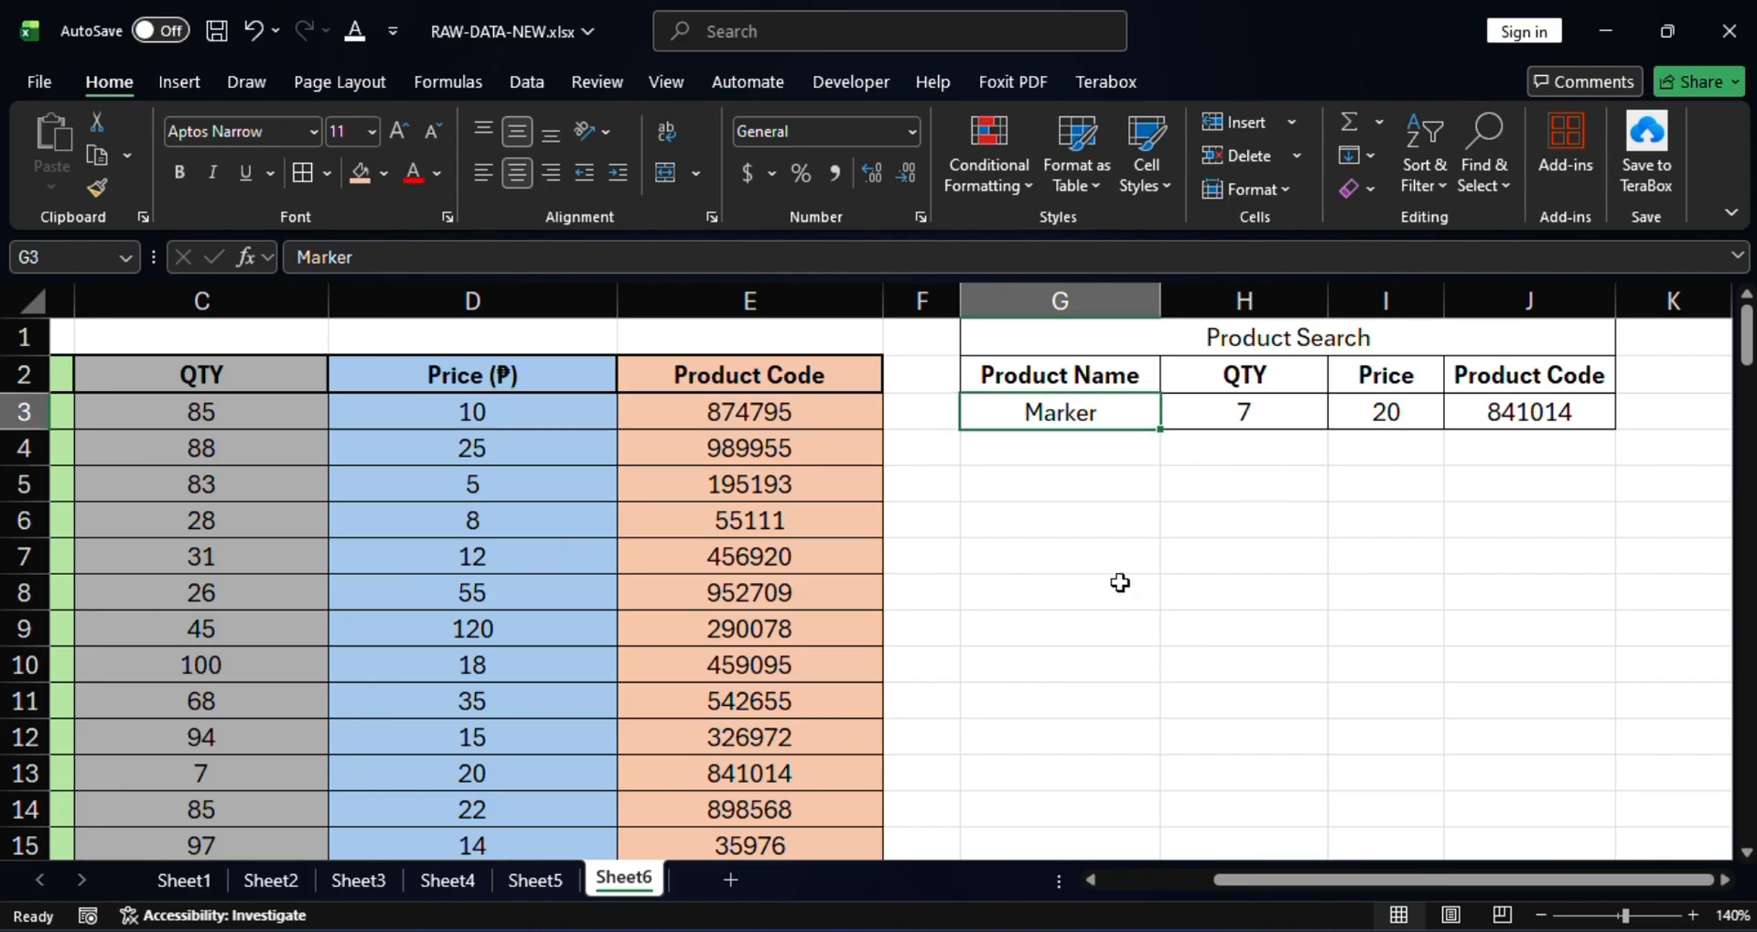
Enter Car as the product name in search cell G3.
{"action": "type", "text": "Car"}
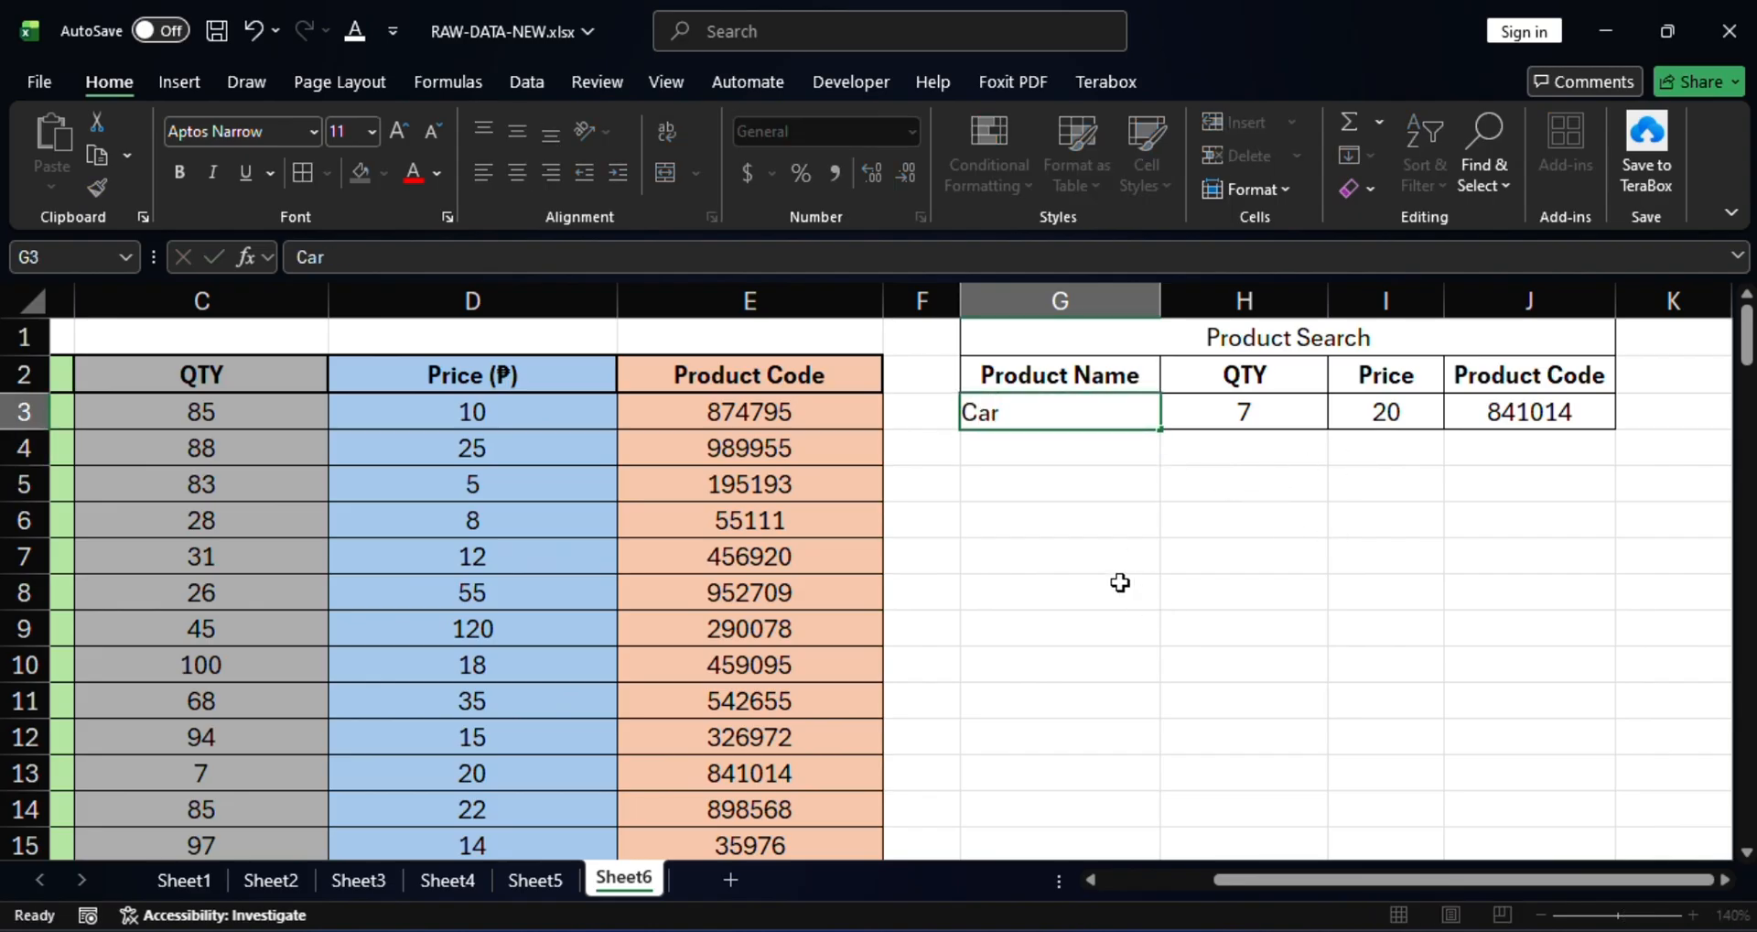
{"action": "key", "text": "Return"}
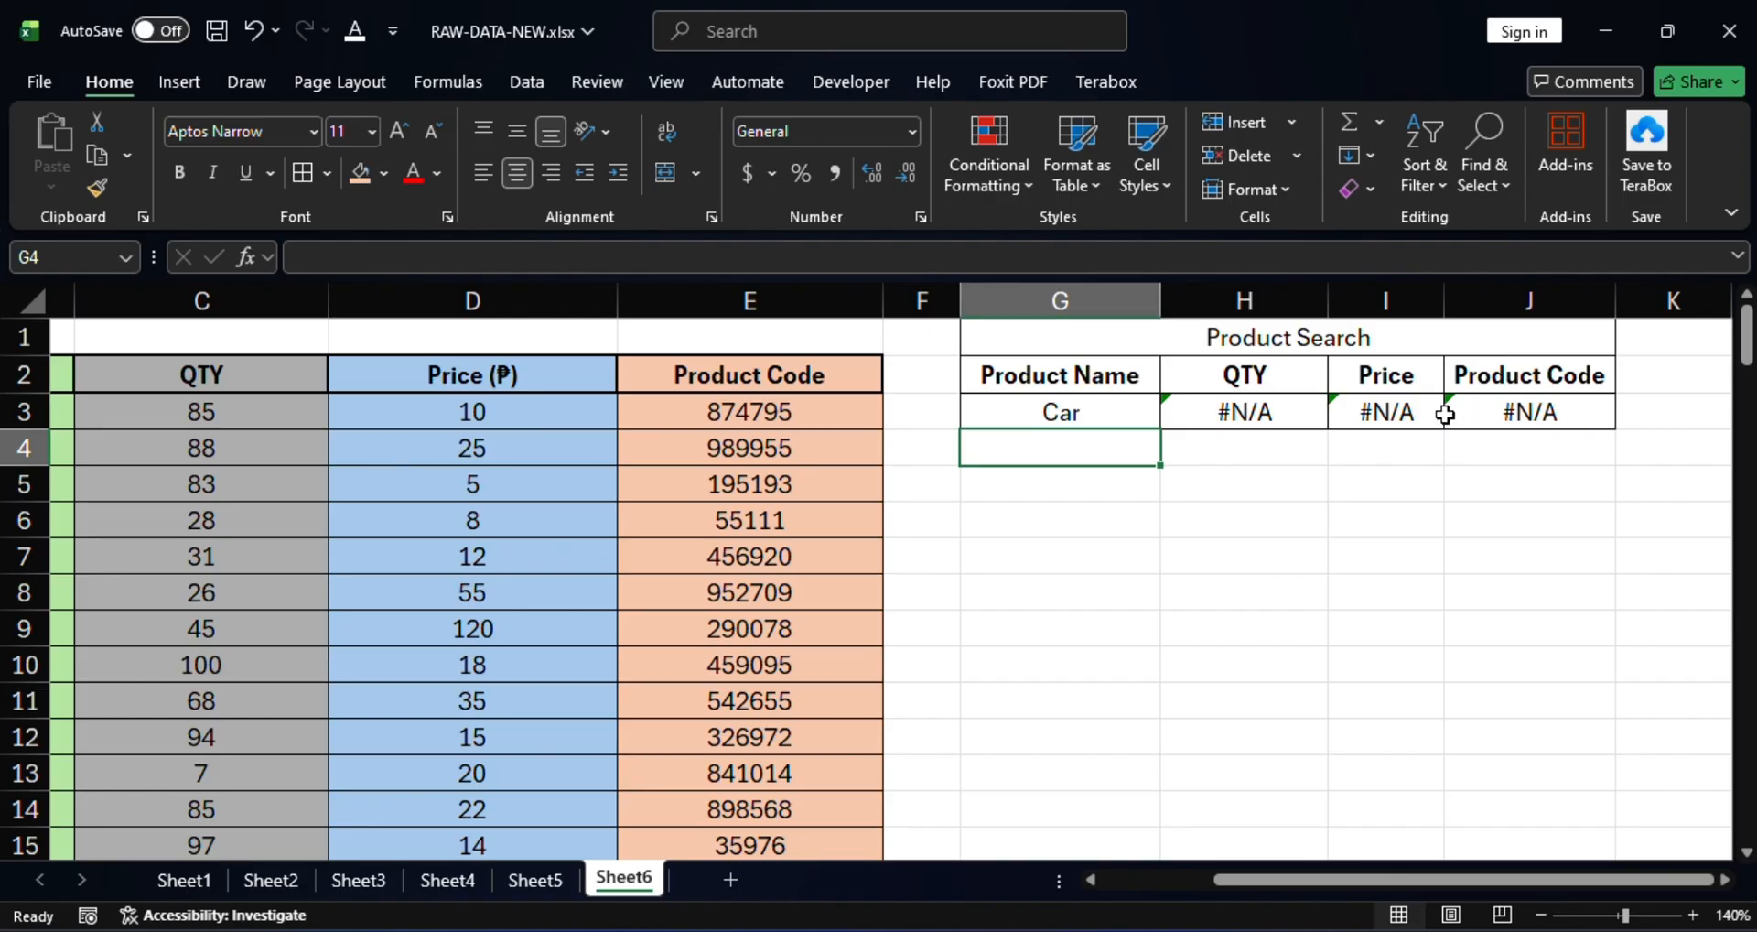
{"action": "left_click", "coordinate": [1133, 407]}
Check that the QTY, Price and Product Code lookups in H3, I3 and J3 each return #N/A.
{"action": "left_click", "coordinate": [1286, 411]}
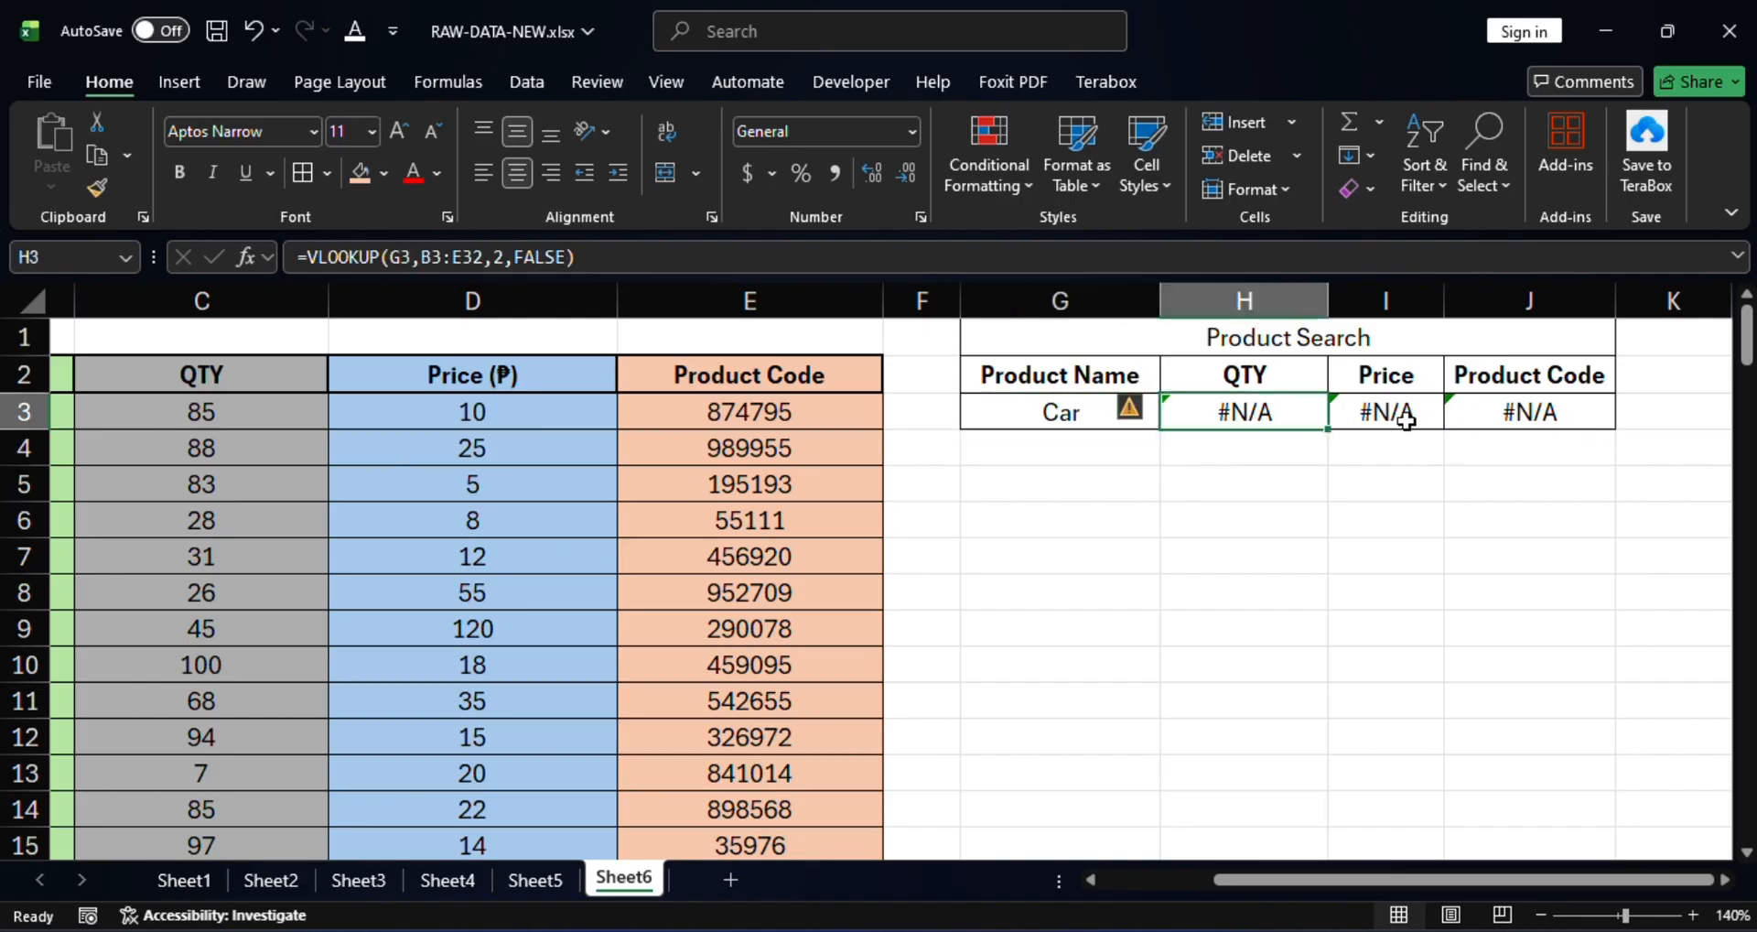
{"action": "left_click", "coordinate": [1397, 409]}
{"action": "left_click", "coordinate": [1529, 417]}
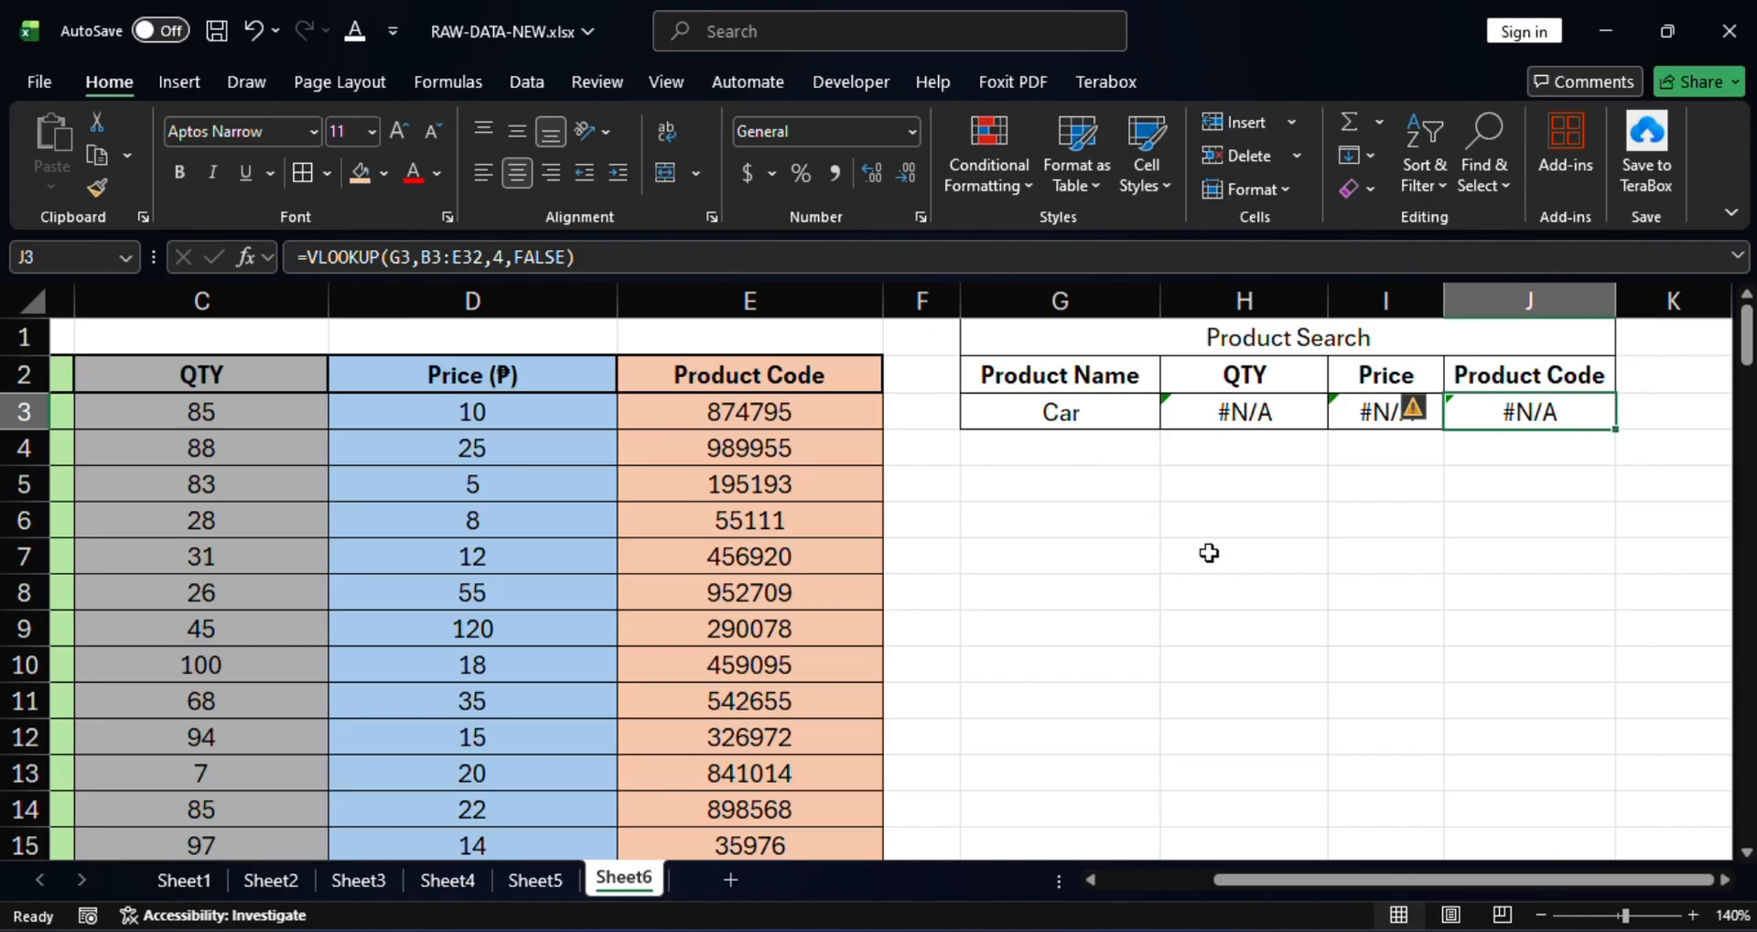
{"action": "left_click", "coordinate": [1066, 411]}
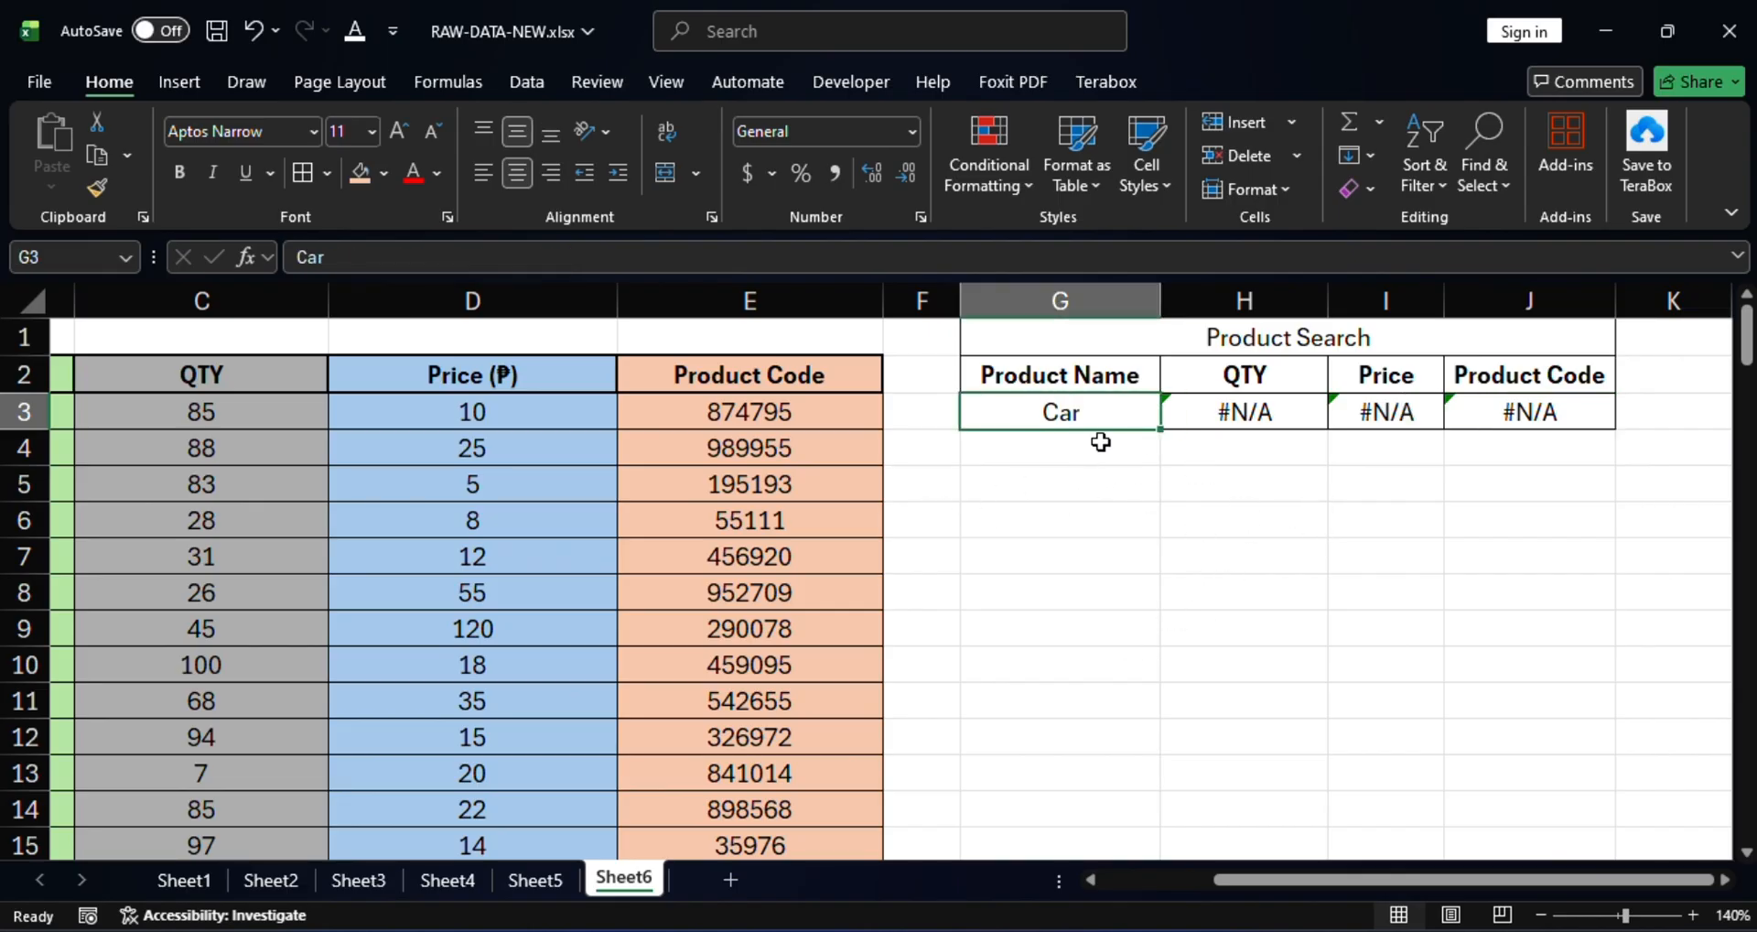